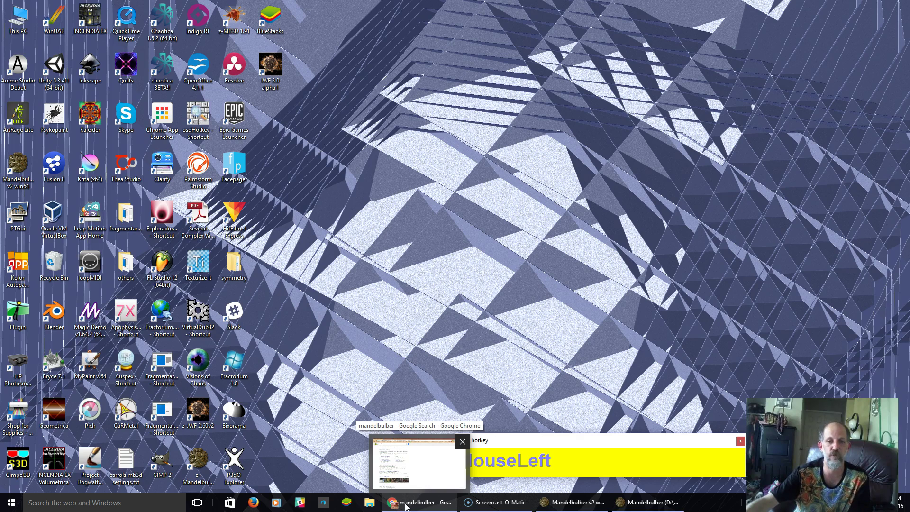
Step: Switch to Chrome and go back from the Mandelbulber v2 files page on SourceForge to the Mandelbulber home page
click(406, 506)
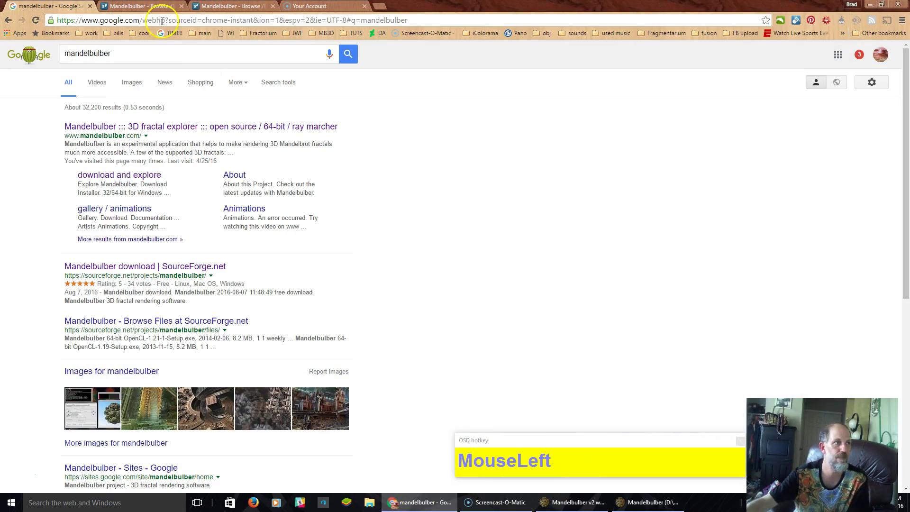
click(138, 6)
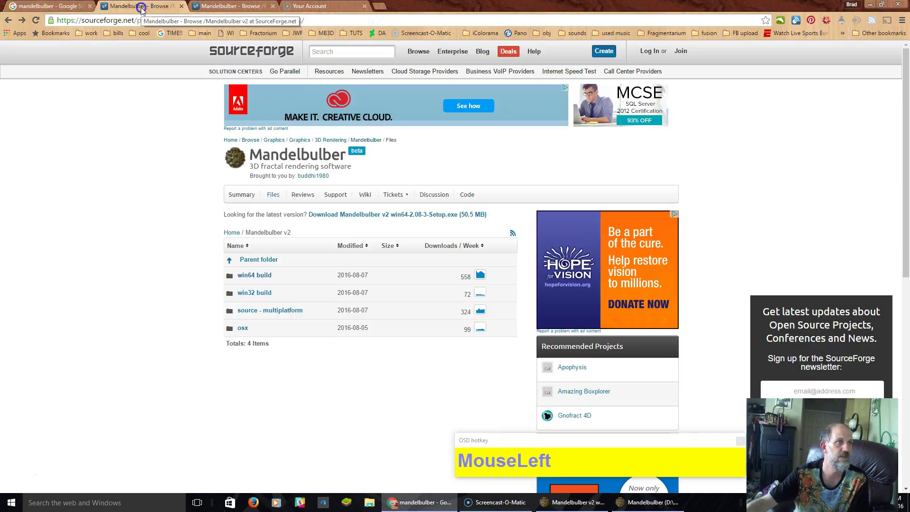
click(23, 21)
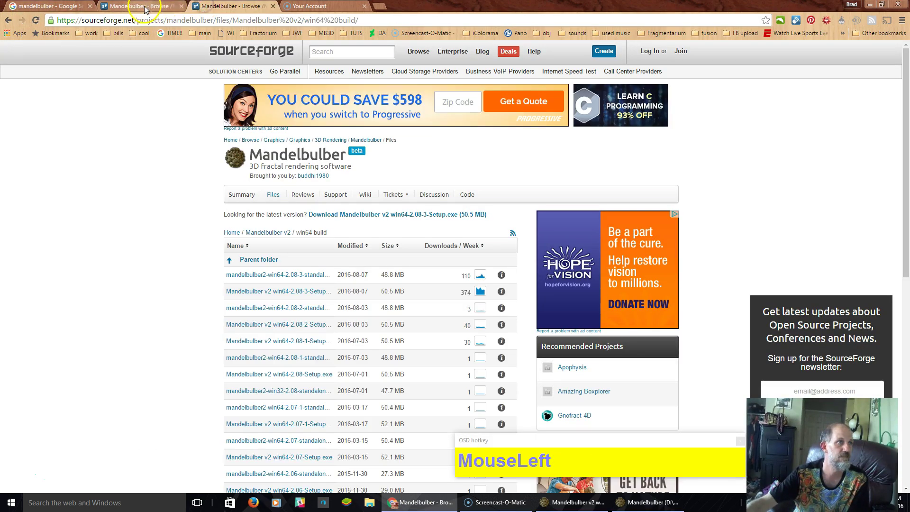
click(8, 20)
right_click(8, 21)
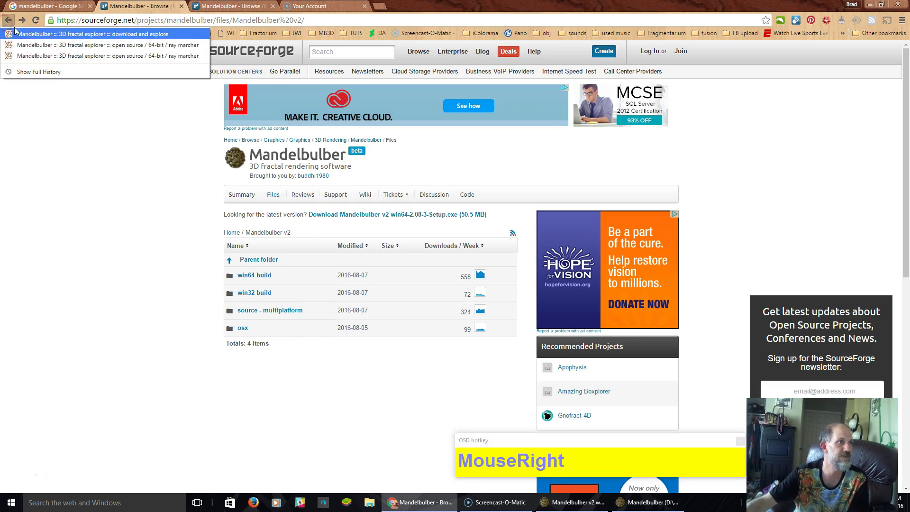
click(22, 55)
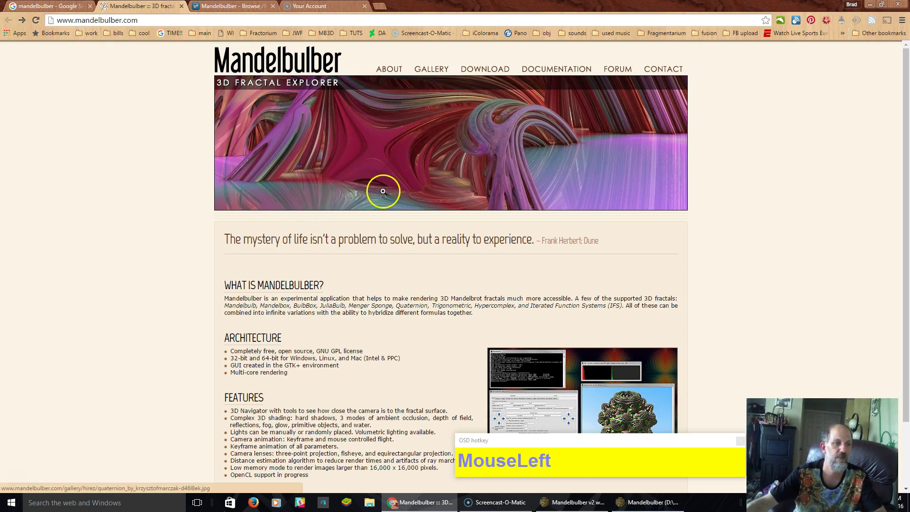
scroll(383, 192, down, 2)
scroll(383, 192, up, 2)
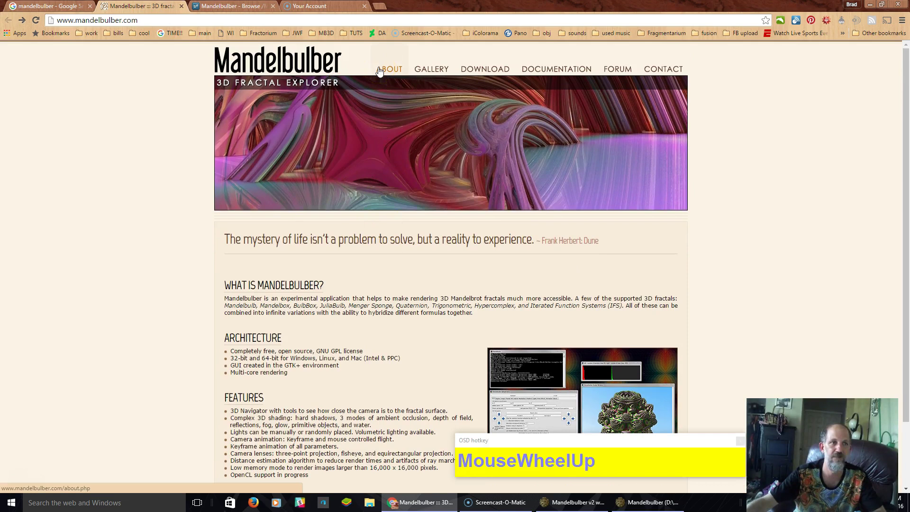
Step: Open the Mandelbulber site's Forum link in a new tab and view the forum boards
right_click(625, 71)
click(659, 76)
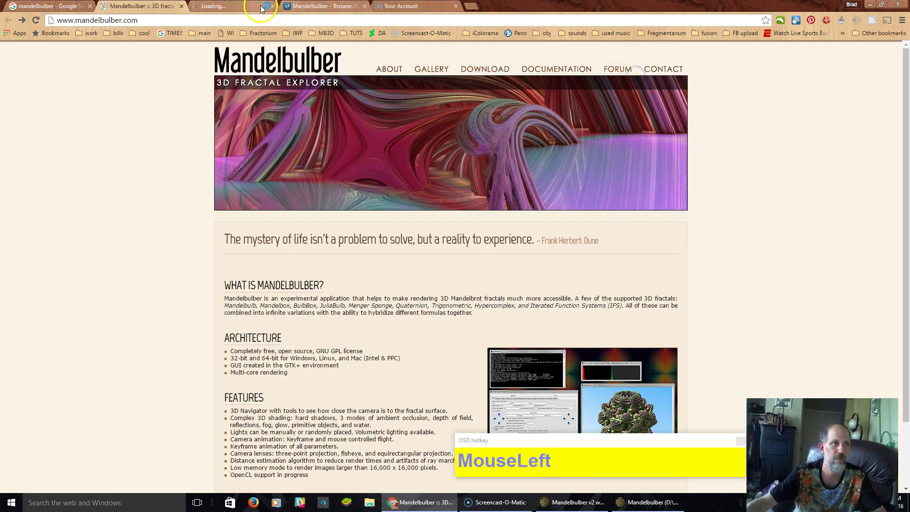
click(233, 6)
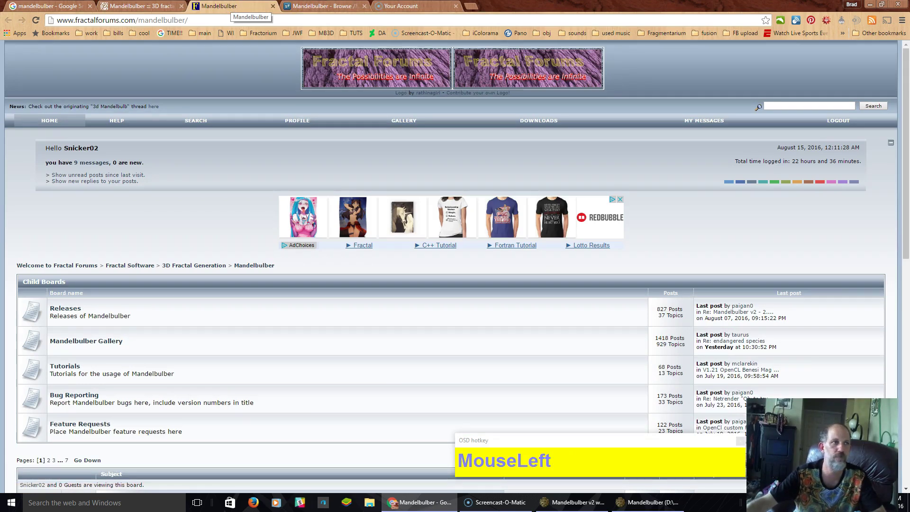
Step: Return to the Mandelbulber site, follow its installer download to SourceForge and open the win64 build folder
click(117, 5)
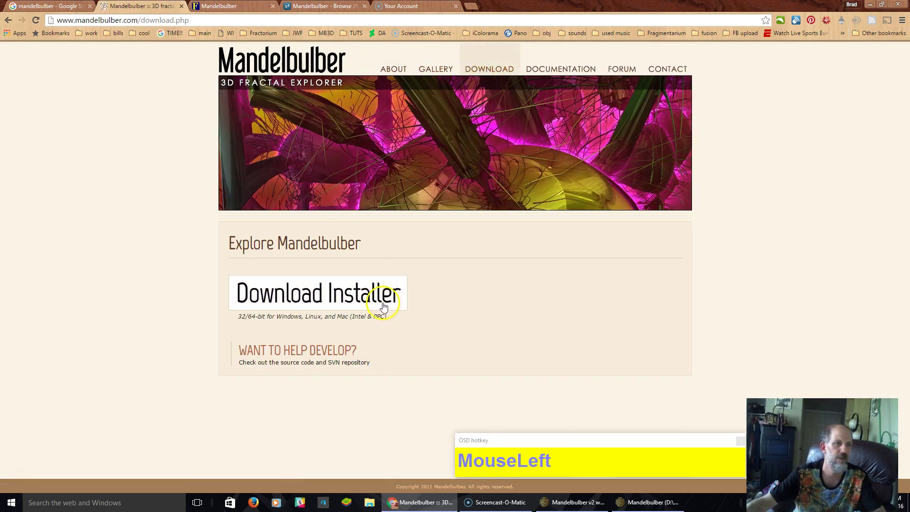
click(369, 289)
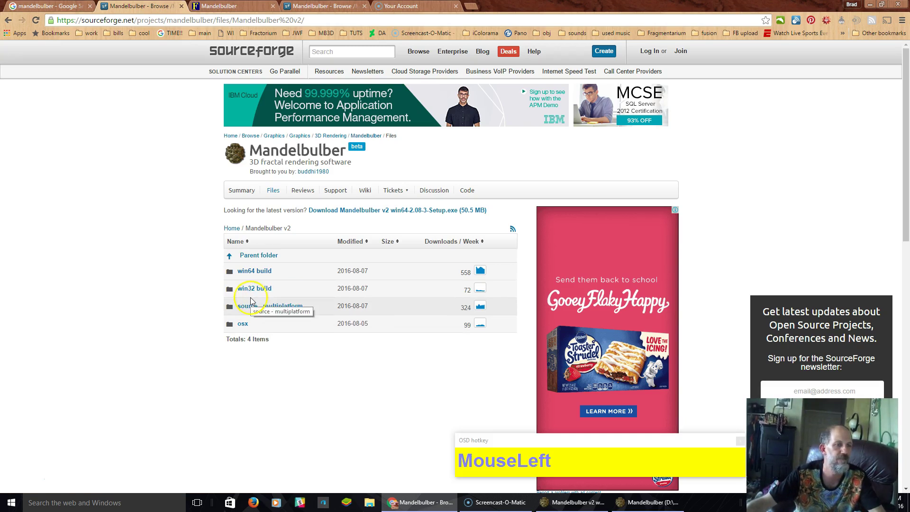
click(145, 69)
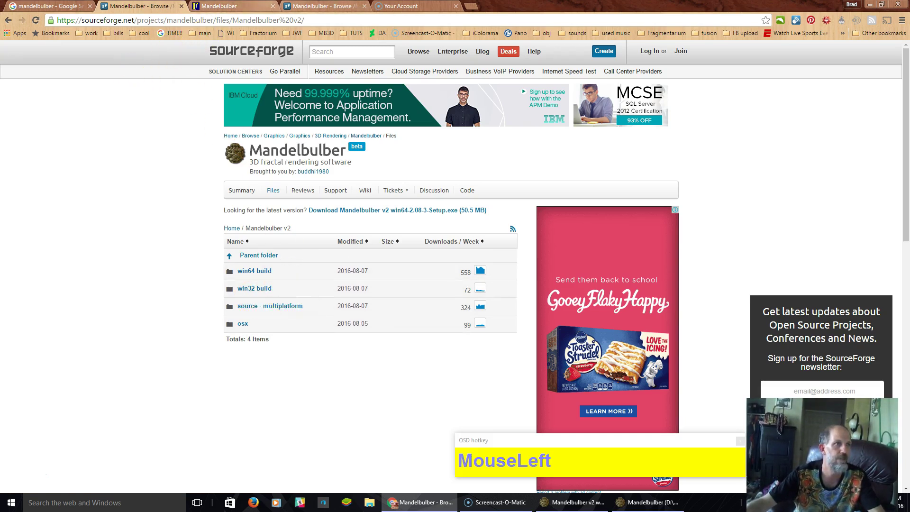
click(251, 272)
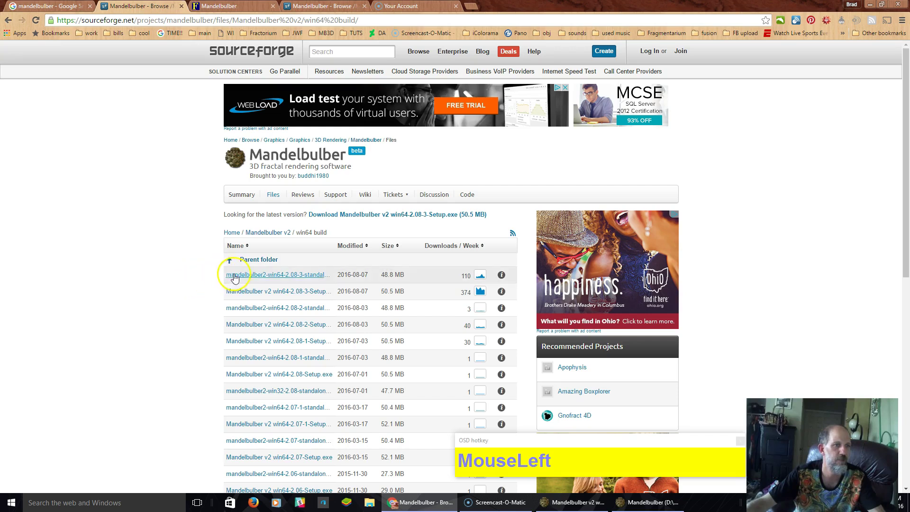
click(296, 283)
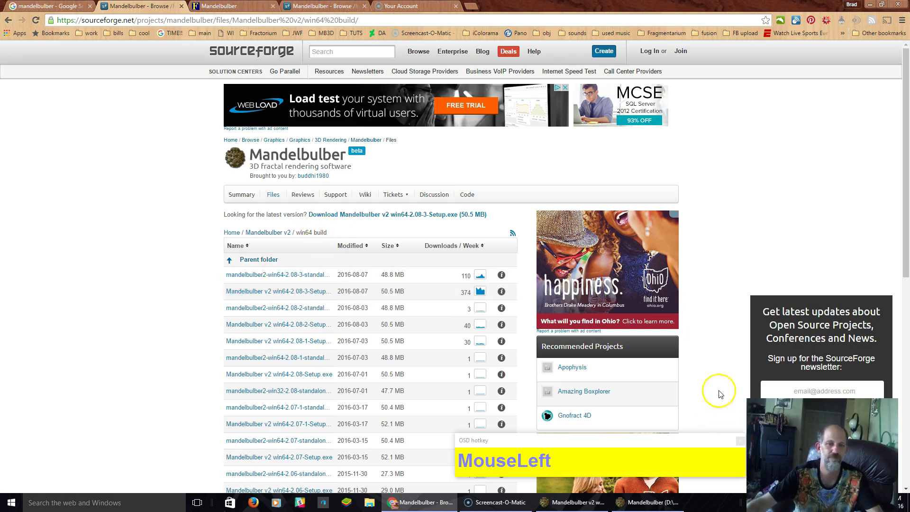
Step: Minimize the browser and switch to the running Mandelbulber window with settings.fract
click(871, 6)
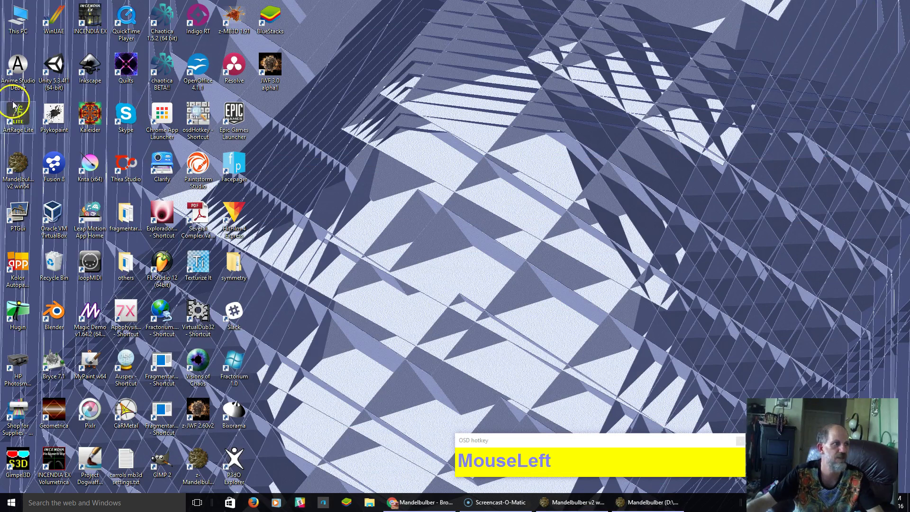
click(18, 166)
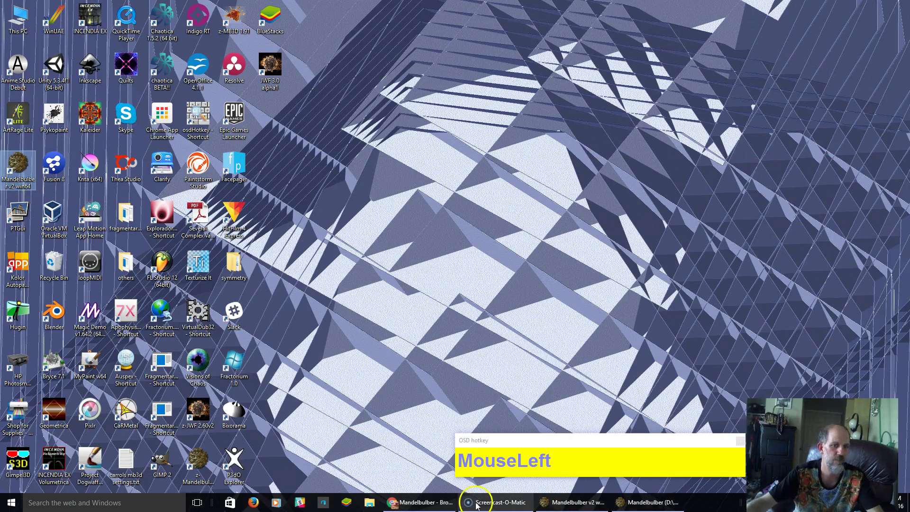
click(636, 506)
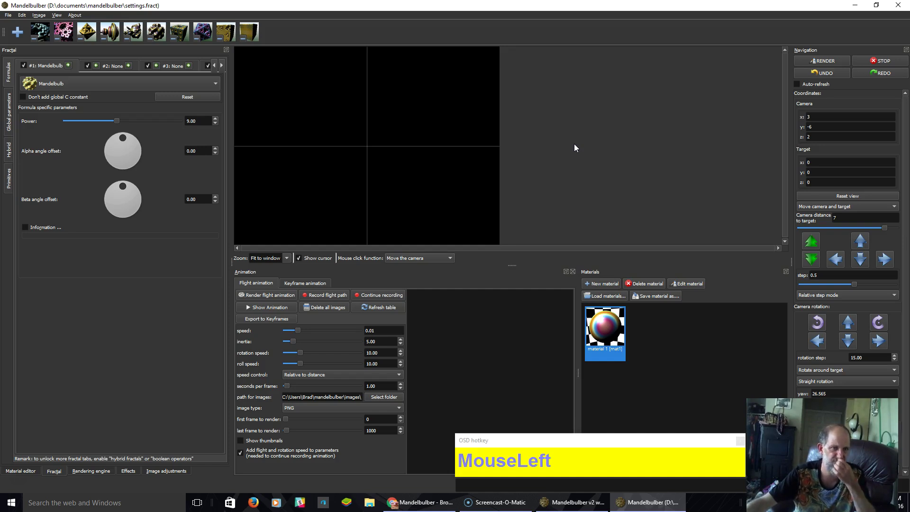
click(588, 140)
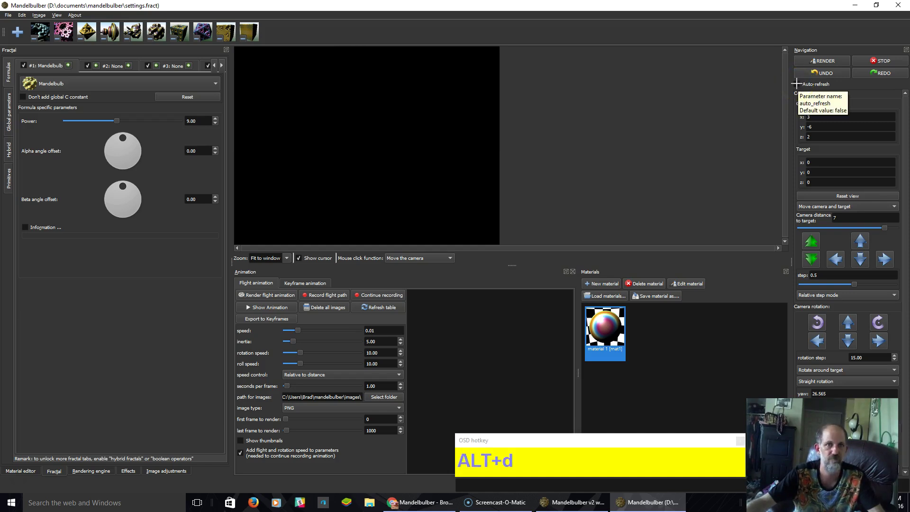
drag(751, 49, 890, 141)
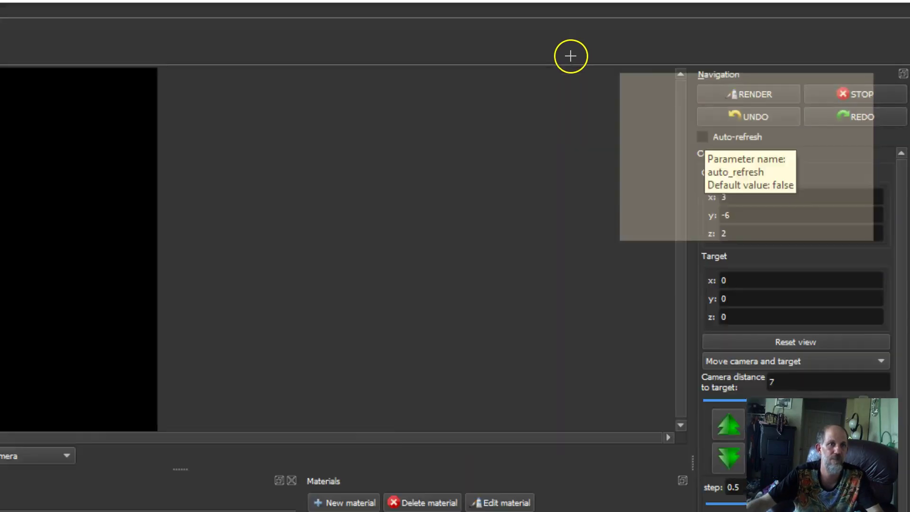
key(alt+d)
key(Escape)
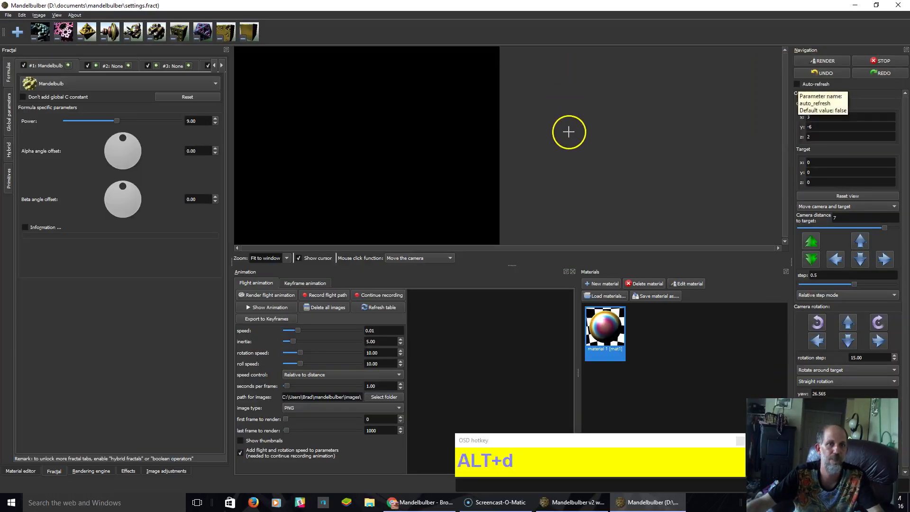
Step: Enable Auto-refresh and move the camera in close to the upper front of the Mandelbulb
click(797, 84)
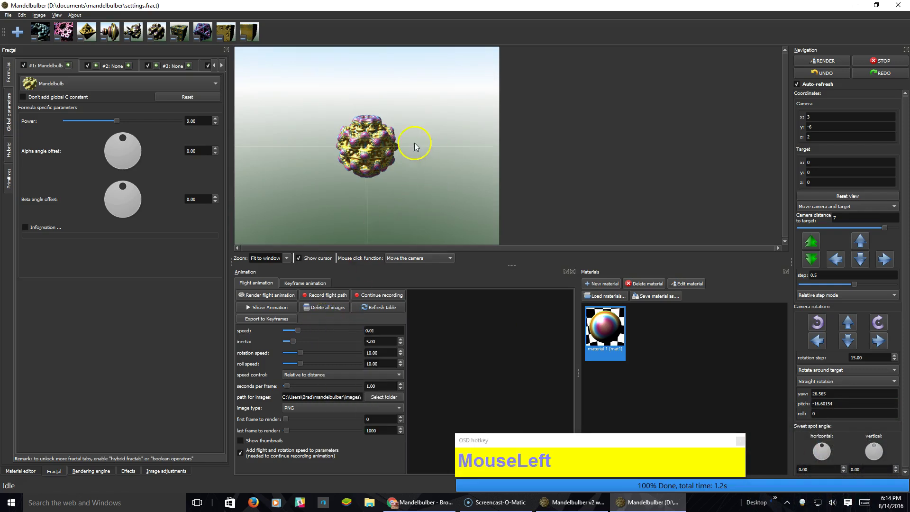
click(366, 147)
click(374, 124)
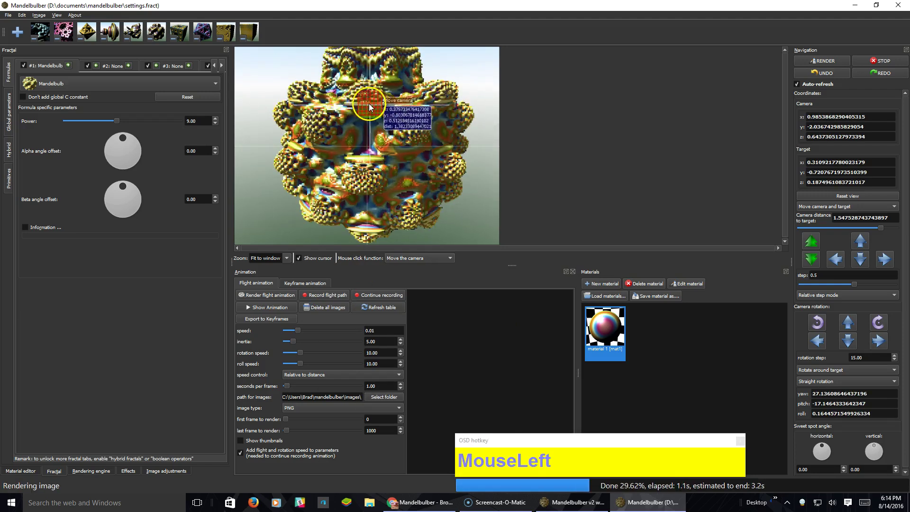
click(367, 104)
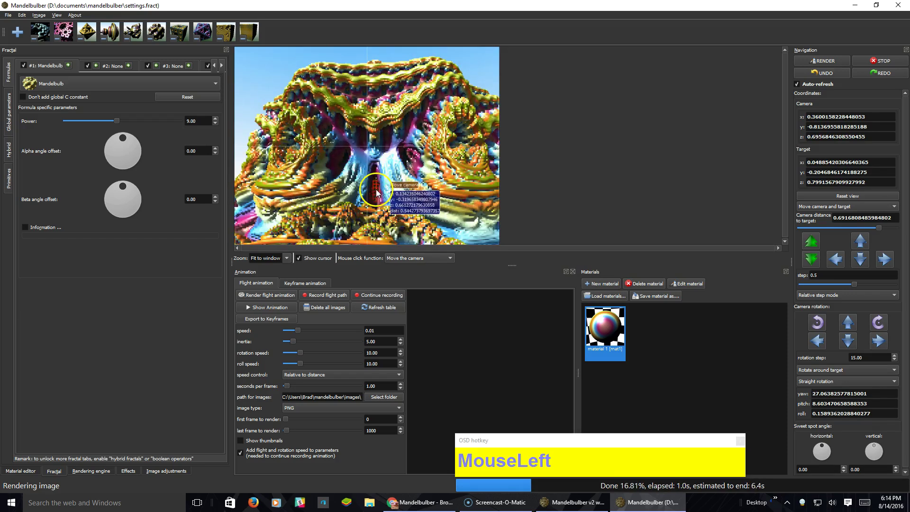
Step: Back the camera away from the Mandelbulb's surface, then move it in towards the bulbs on its upper front
right_click(360, 190)
right_click(361, 189)
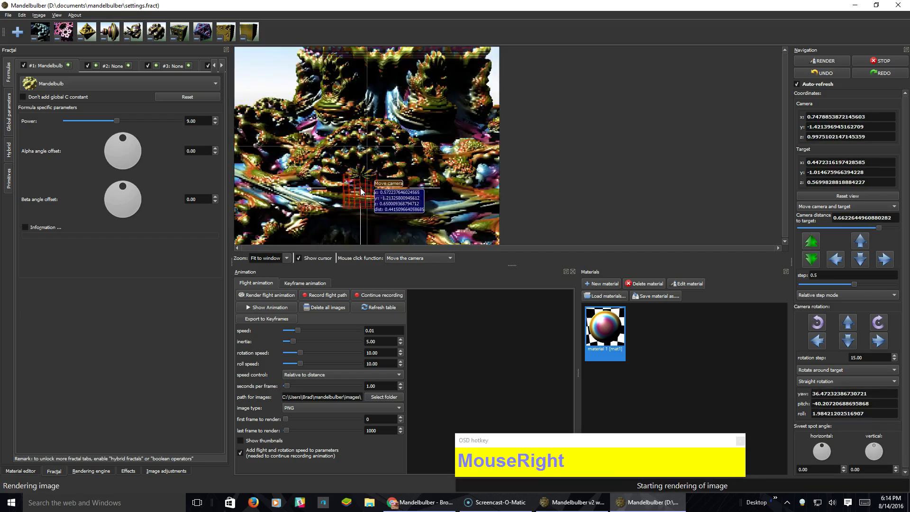
right_click(388, 91)
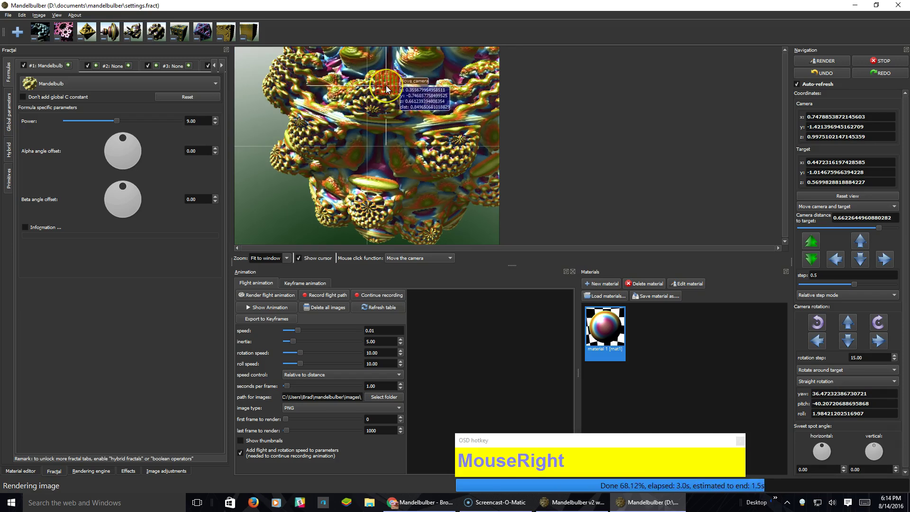
drag(386, 91, 386, 95)
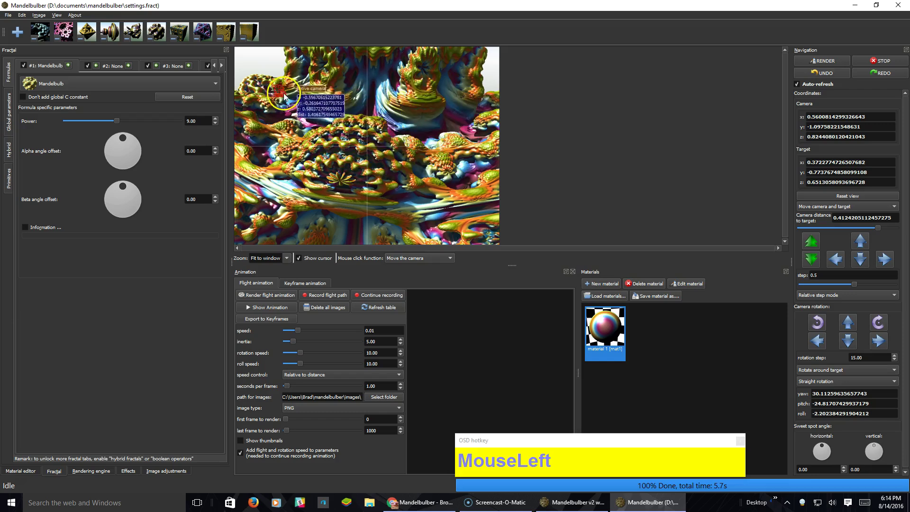
Step: Fly the camera to the small bulb on the Mandelbulb's left side and close in on its surface detail
drag(275, 89, 355, 150)
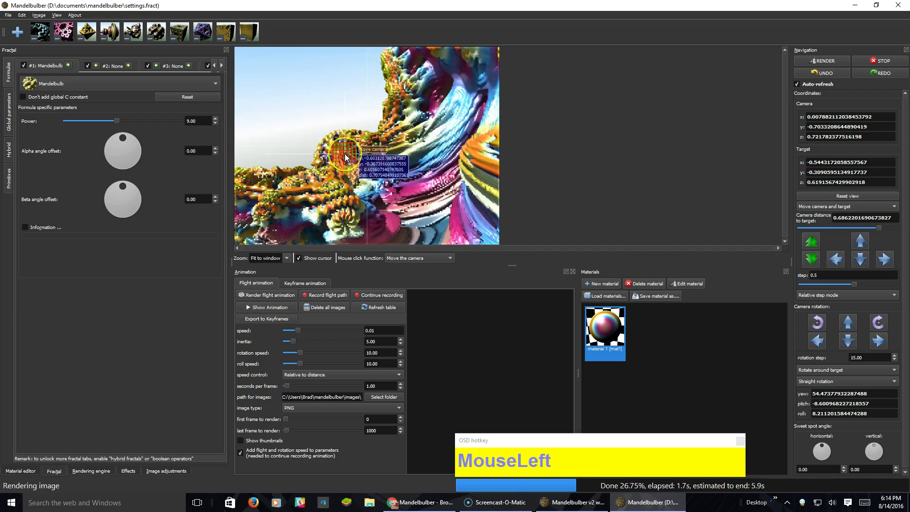
click(350, 163)
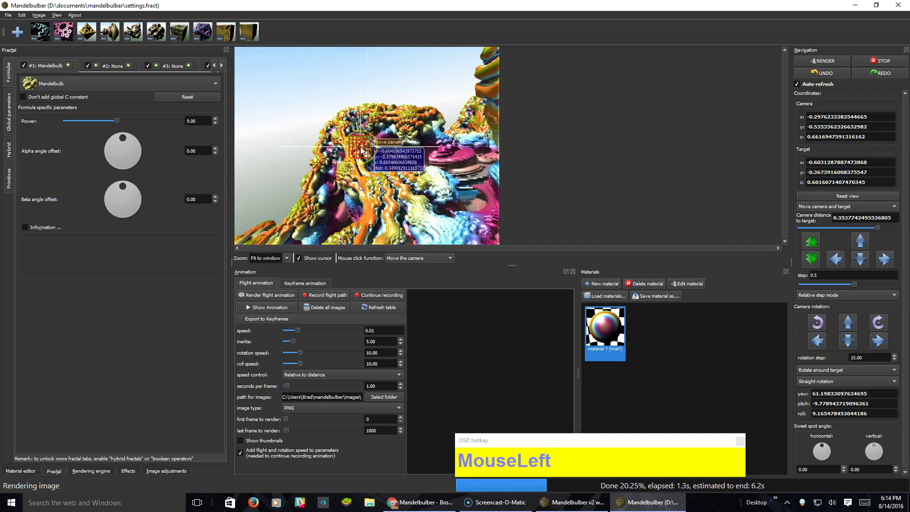
click(361, 151)
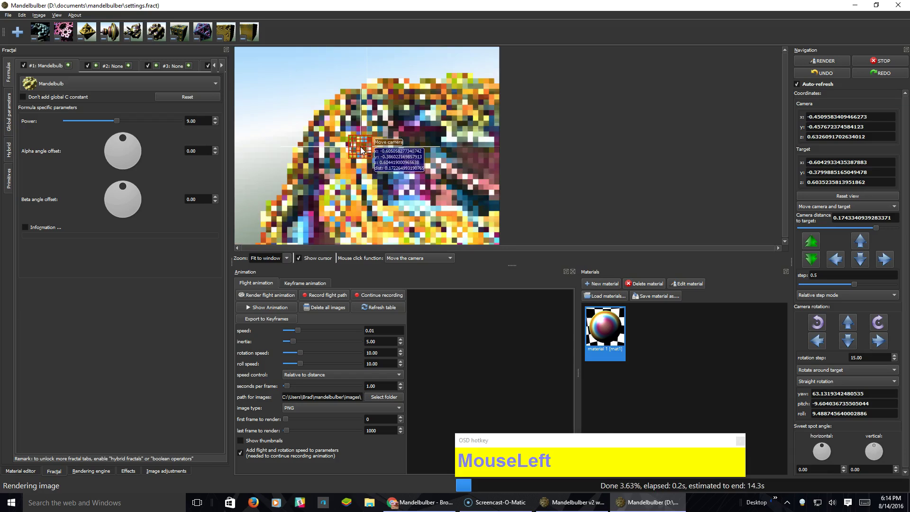
click(378, 149)
click(380, 153)
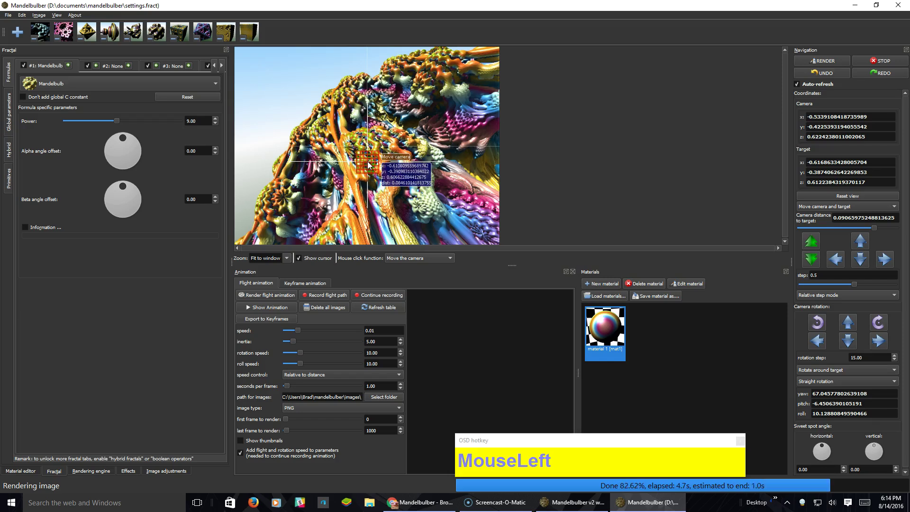
Step: Pull the camera back from the side bulb in several moves, tilting it down over the surrounding surface
right_click(369, 163)
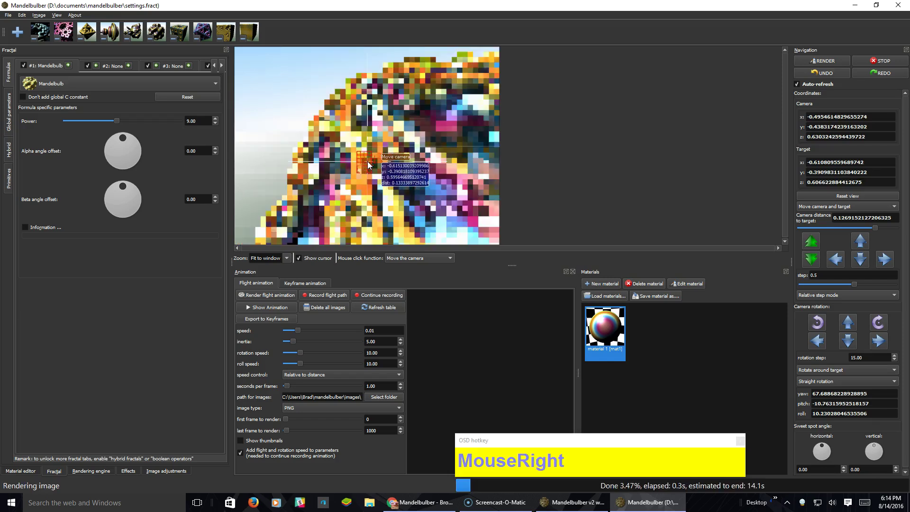
right_click(369, 163)
right_click(369, 163)
right_drag(368, 161, 373, 194)
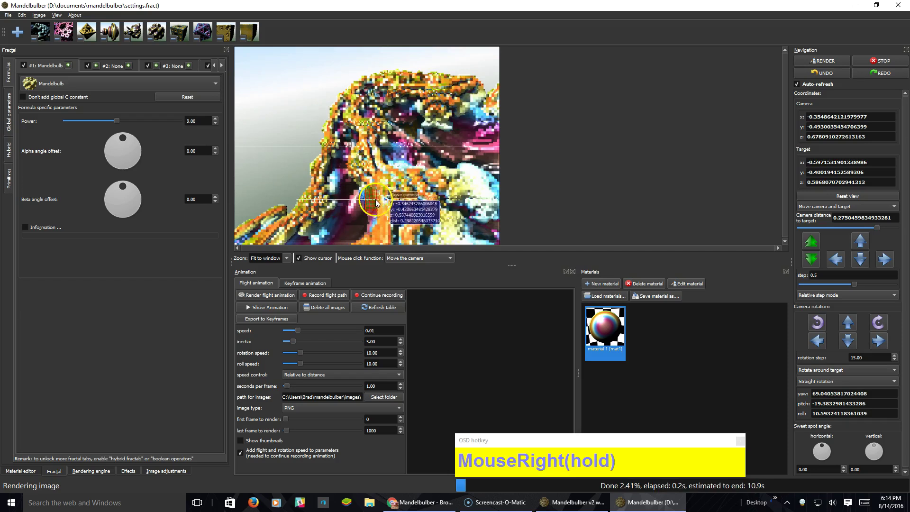
right_click(418, 218)
right_click(418, 218)
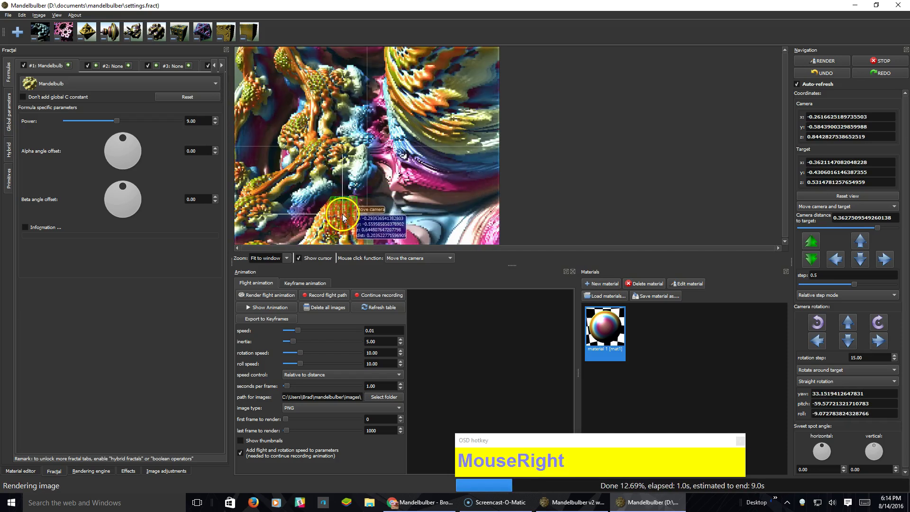
right_click(339, 214)
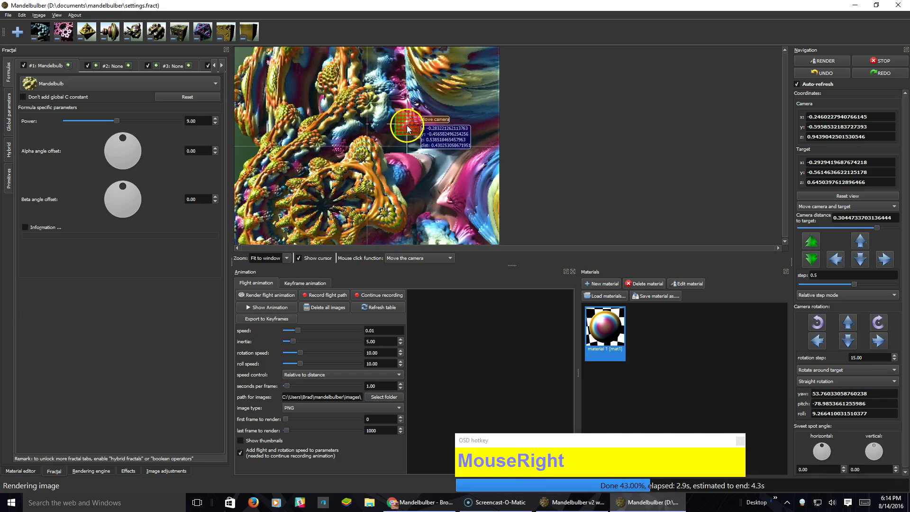
Step: Reset the view to frame the whole Mandelbulb and move the camera in towards its top
click(857, 198)
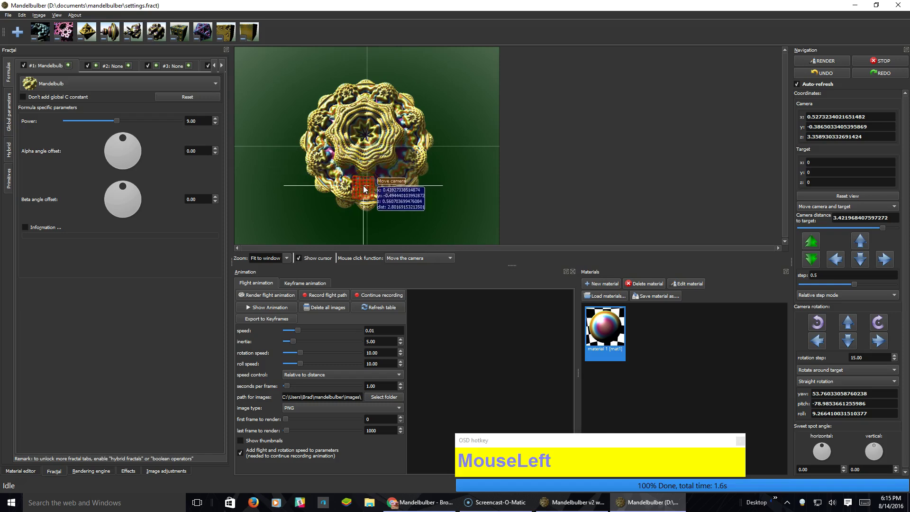
drag(363, 189, 371, 121)
right_drag(371, 121, 315, 138)
scroll(345, 138, down, 1)
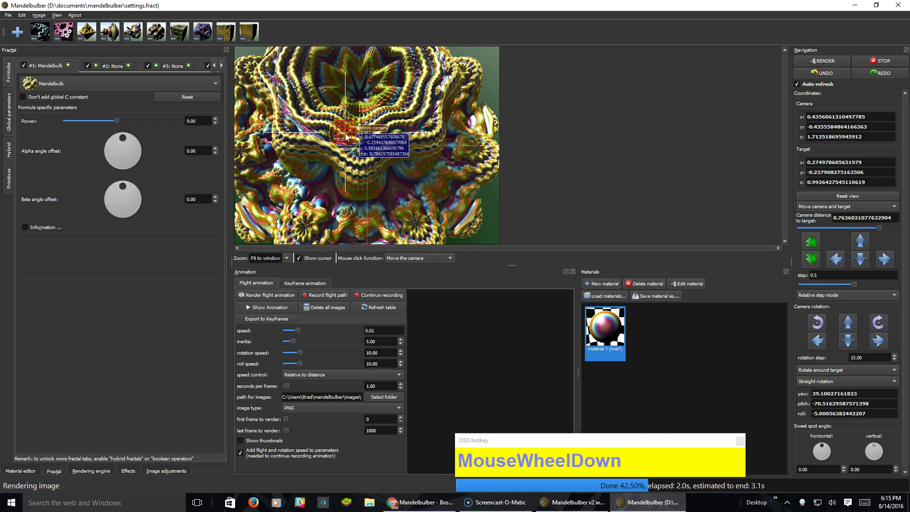
Step: Move the camera in towards the wavy ridges near the Mandelbulb's top until their surface detail fills the view
scroll(345, 137, up, 1)
click(319, 142)
click(404, 154)
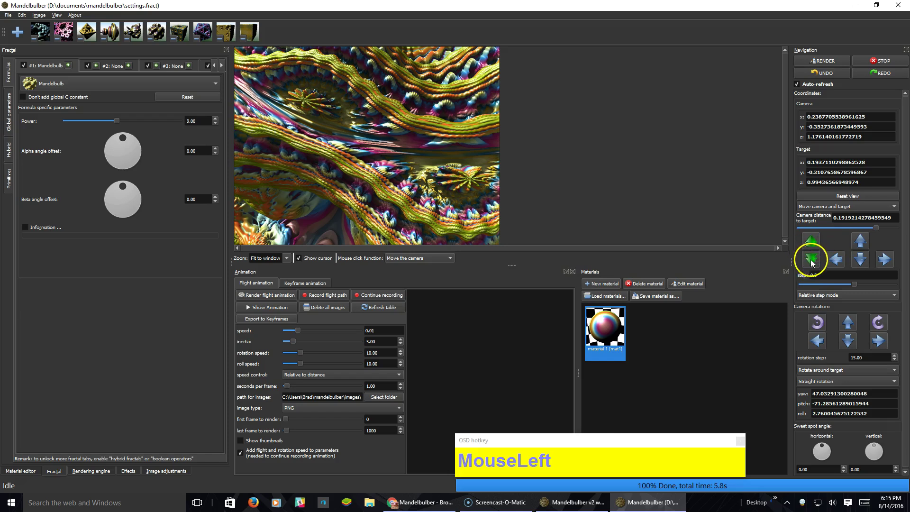
Step: Shift the camera and target left, right, up and down across the ridges in relative steps of 0.5
click(837, 262)
click(837, 262)
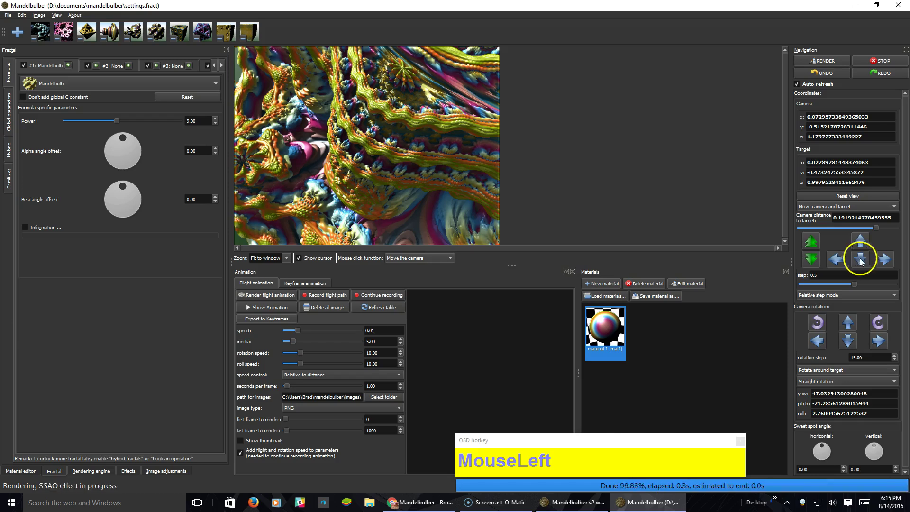
click(883, 256)
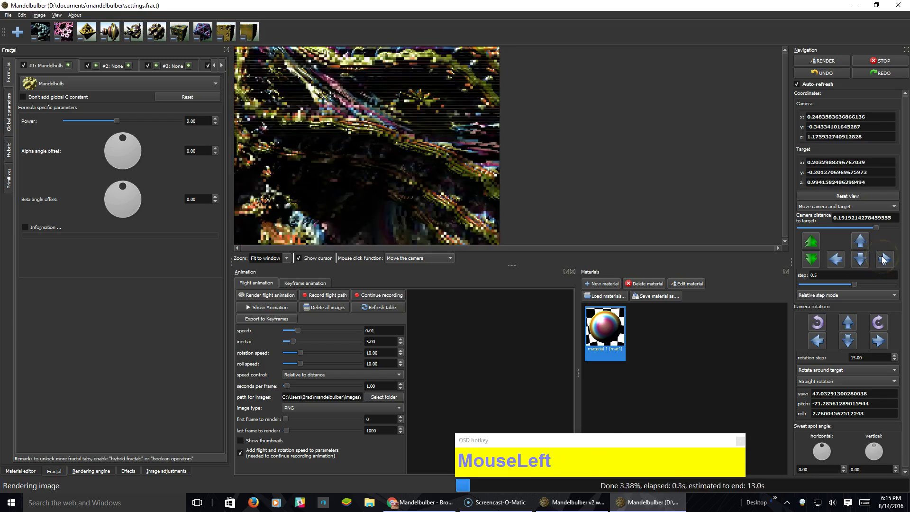
click(864, 258)
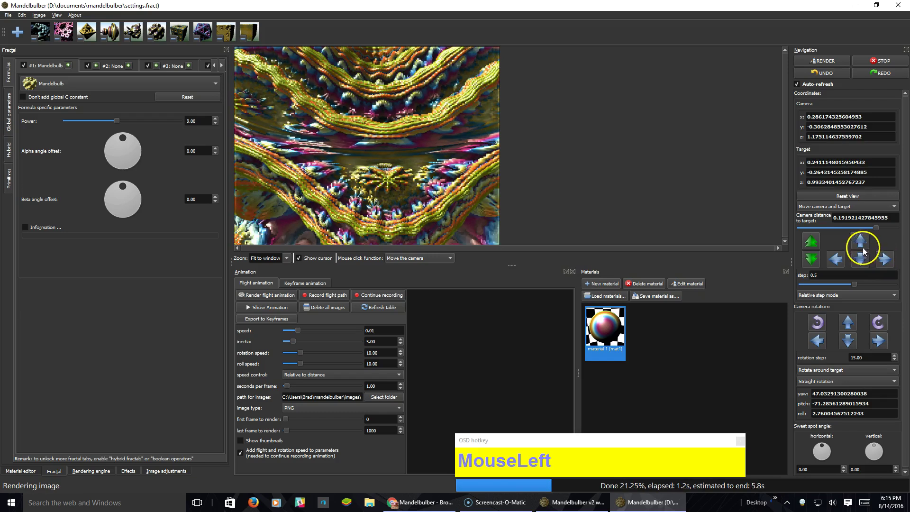
click(857, 241)
click(861, 243)
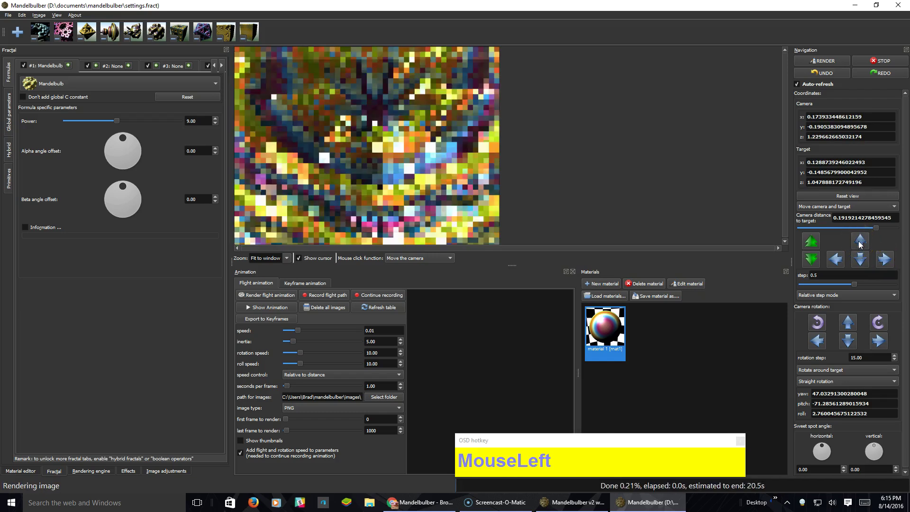
click(860, 261)
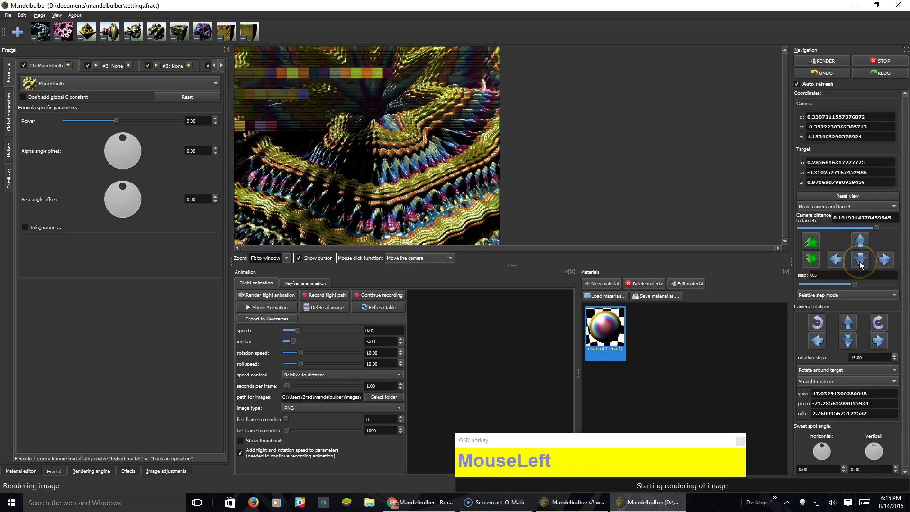
click(859, 259)
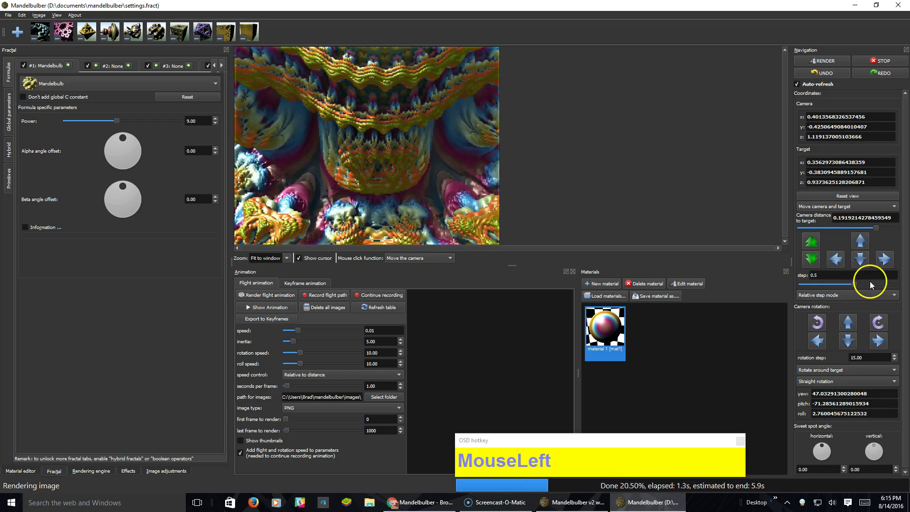
Step: Roll the camera left in 15° steps to about 78°, then roll it right to about -57°
click(817, 322)
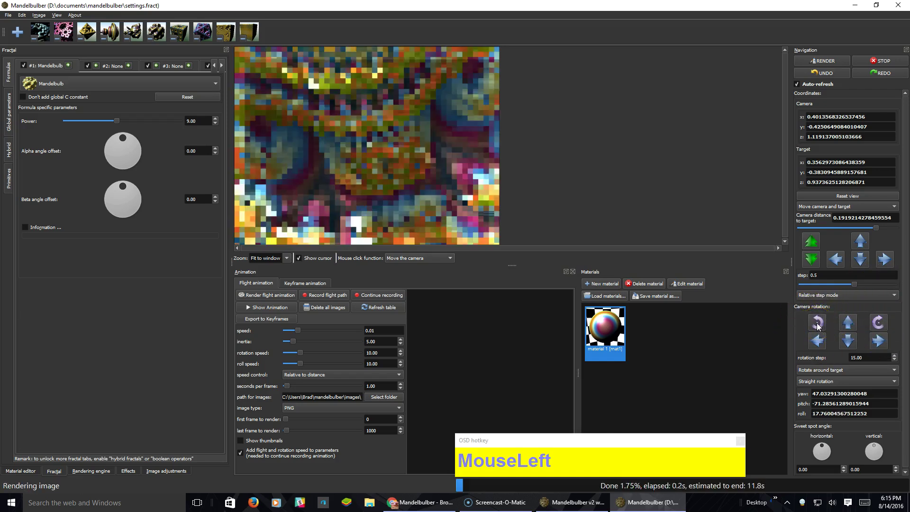
click(817, 323)
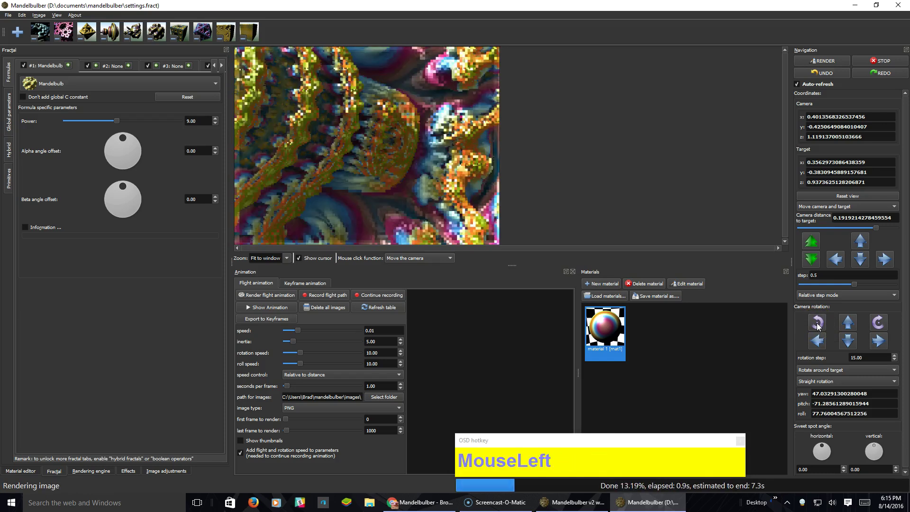
click(878, 322)
click(878, 322)
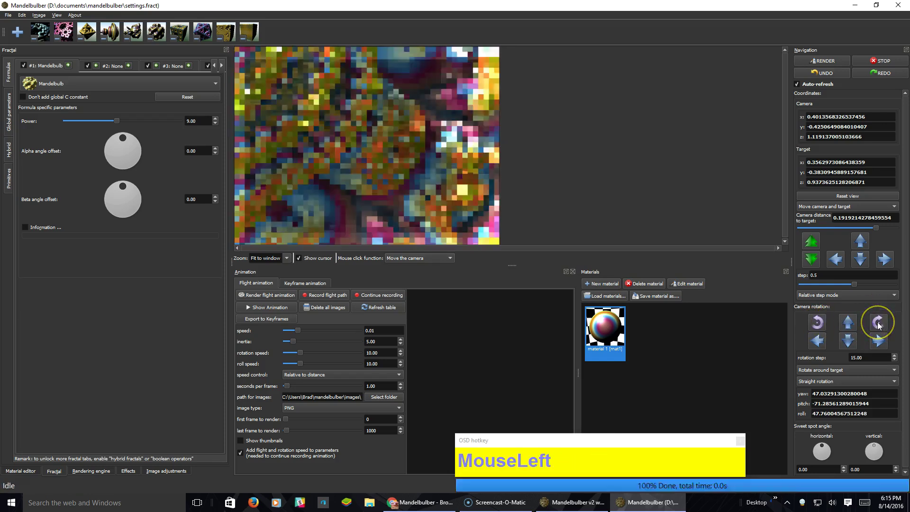
click(878, 322)
click(878, 322)
click(878, 322)
click(877, 323)
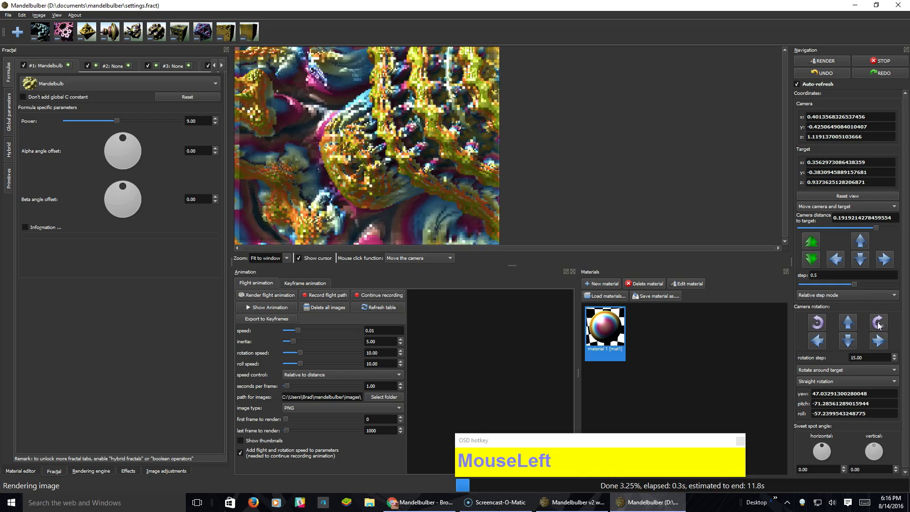
Step: Roll the camera left again in 15° steps until its roll is about 18°
click(816, 320)
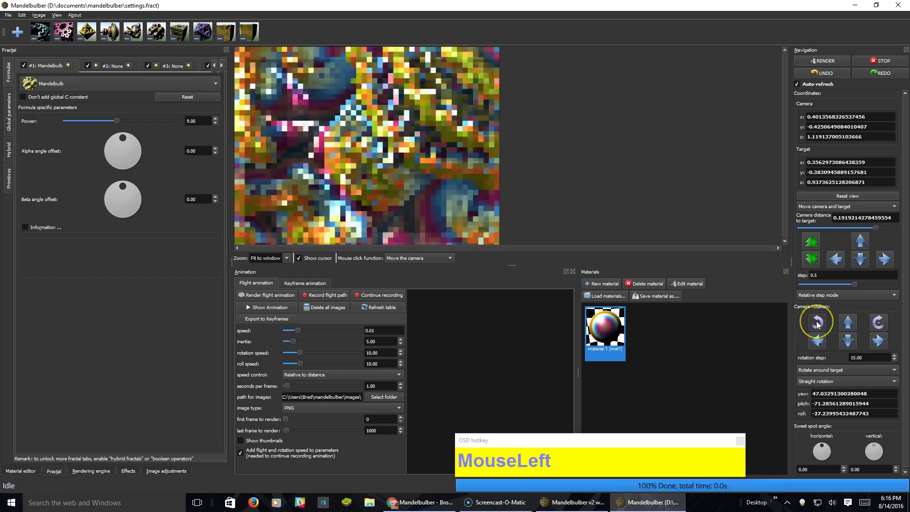
click(816, 321)
click(816, 320)
click(816, 320)
click(816, 320)
click(834, 328)
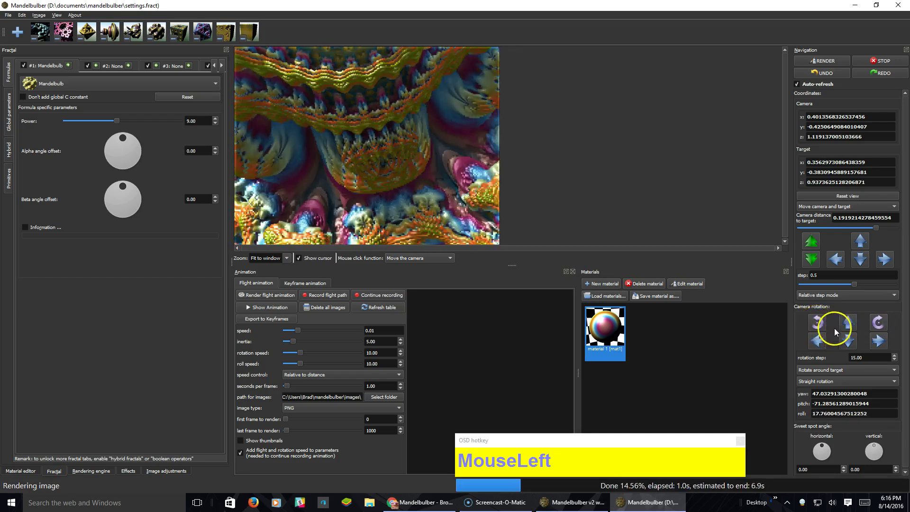
Step: Pitch the camera up around the target, then pitch it down to about -12° to view the ridges against the sky
click(846, 322)
click(846, 322)
click(847, 322)
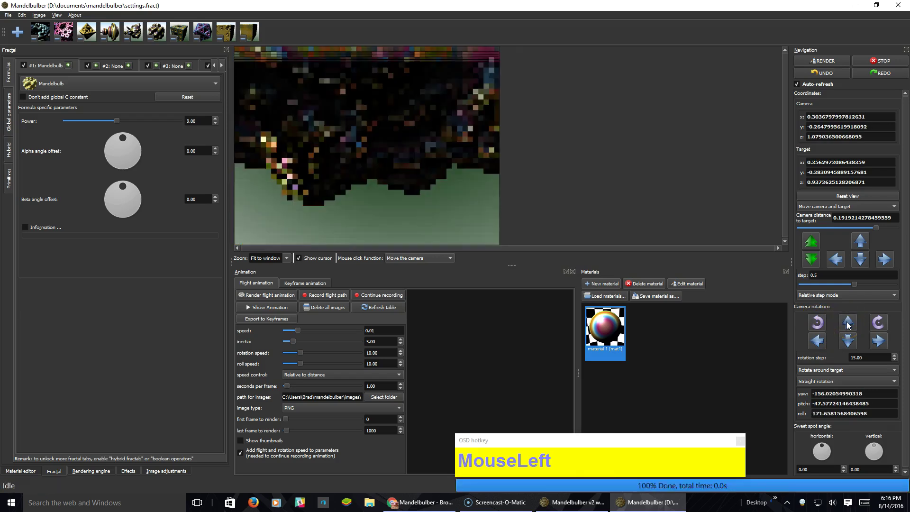
click(847, 322)
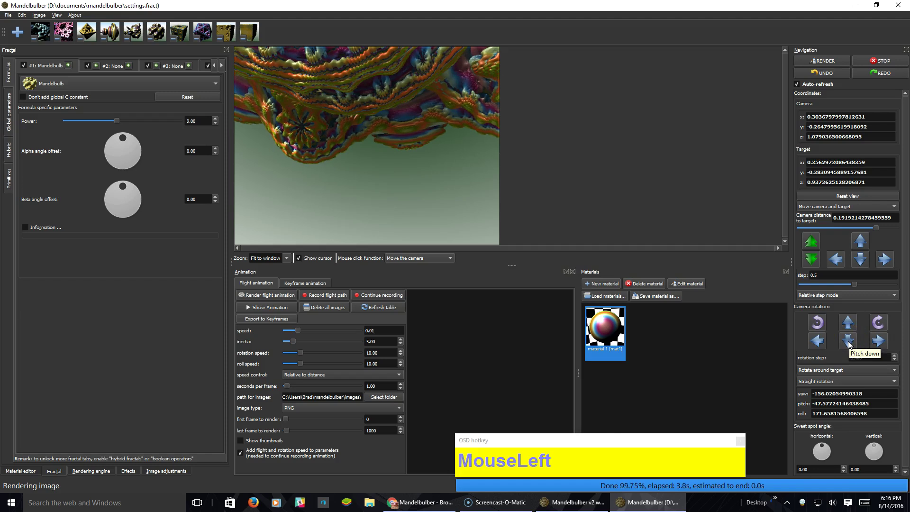
click(848, 341)
click(848, 341)
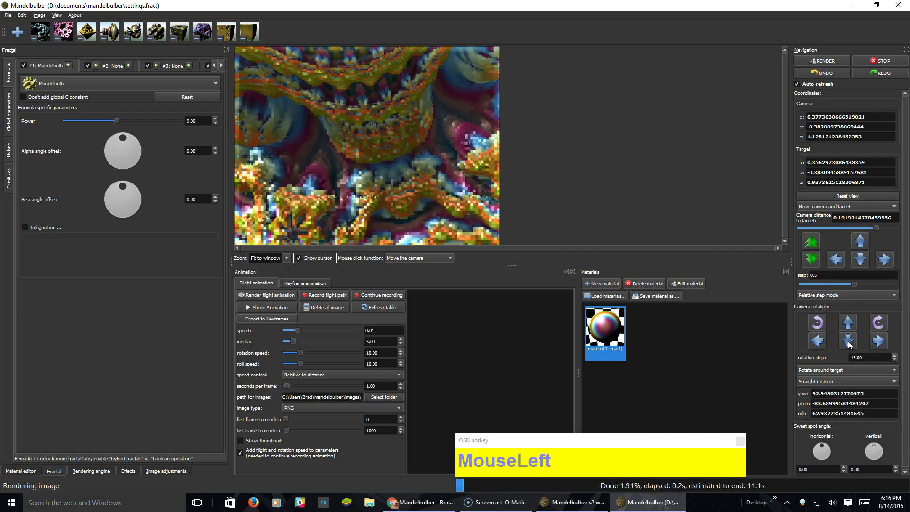
click(848, 341)
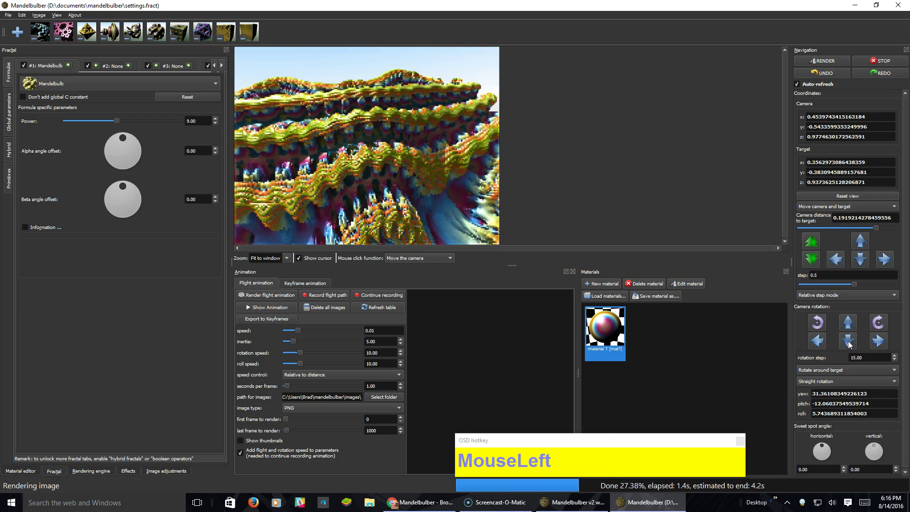
Step: Rotate the camera left around the target to a yaw of about -15°, then right to about 76°
click(816, 341)
click(817, 341)
click(816, 341)
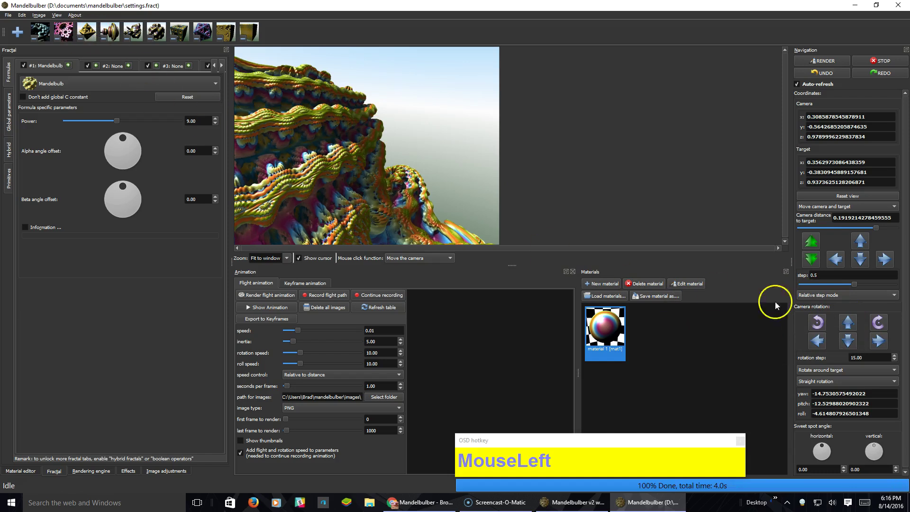
click(880, 343)
click(878, 341)
click(877, 340)
click(878, 340)
click(878, 341)
click(878, 340)
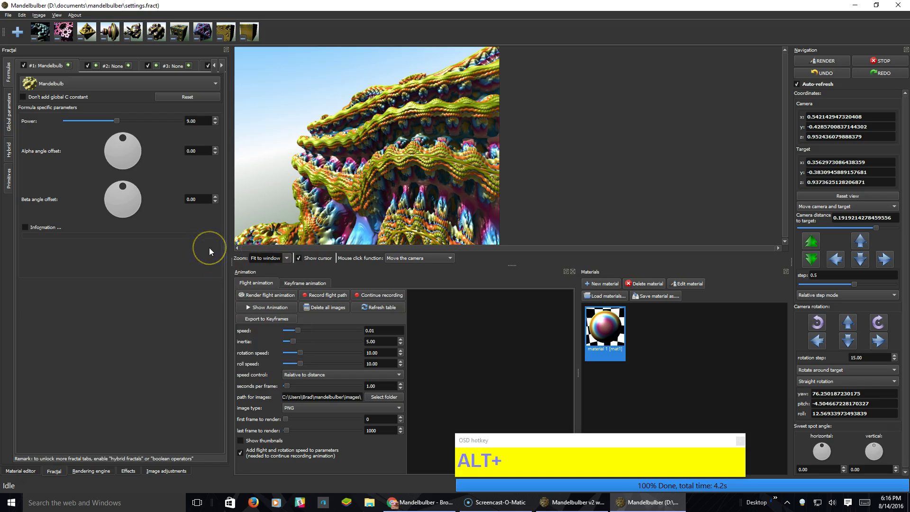
key(alt+d)
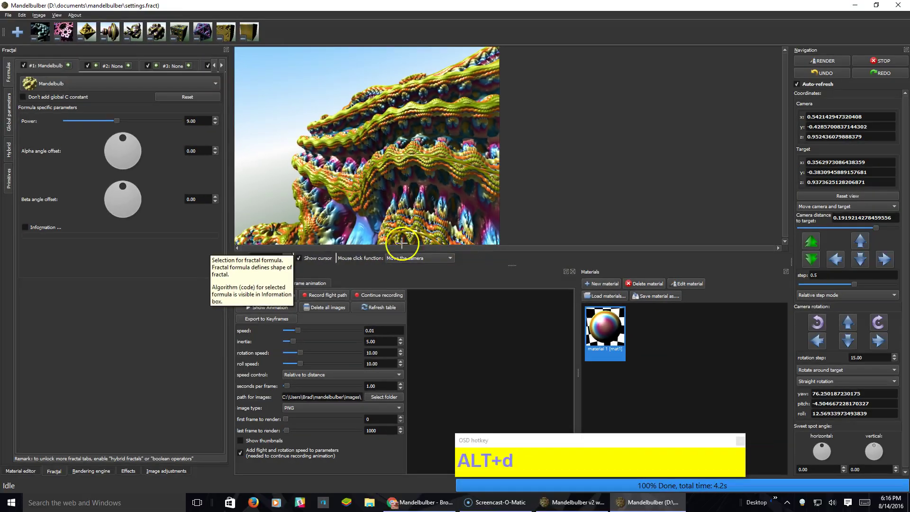
key(Escape)
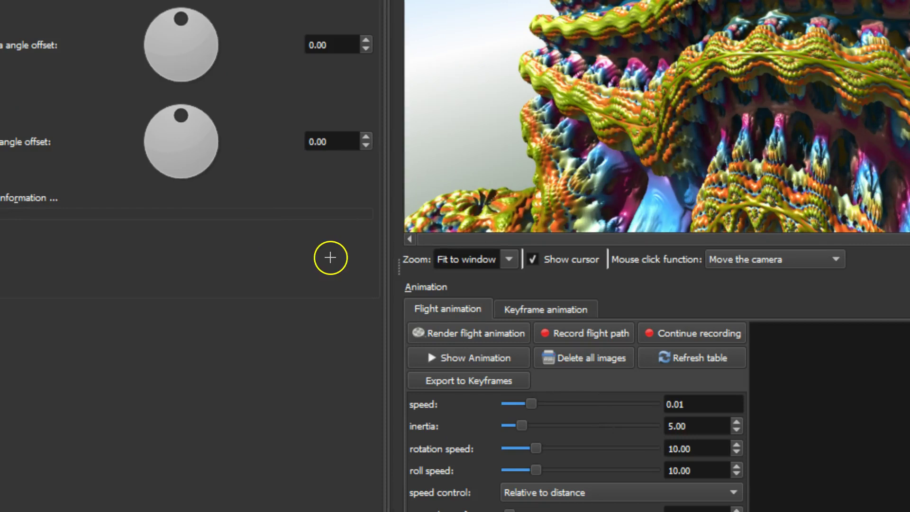
drag(399, 243, 520, 281)
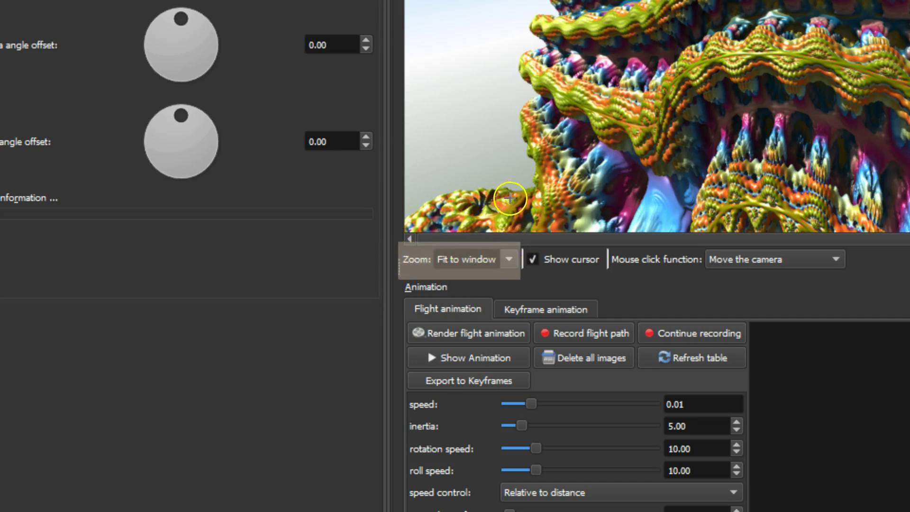
key(alt+d)
key(Escape)
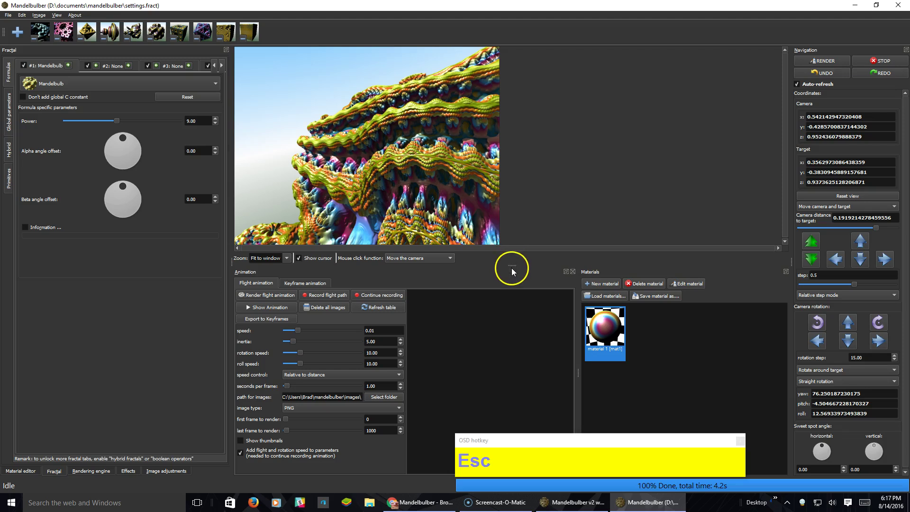
Step: Enlarge the image area above the animation settings and move the camera in close to the central ridge bands
drag(511, 266, 514, 314)
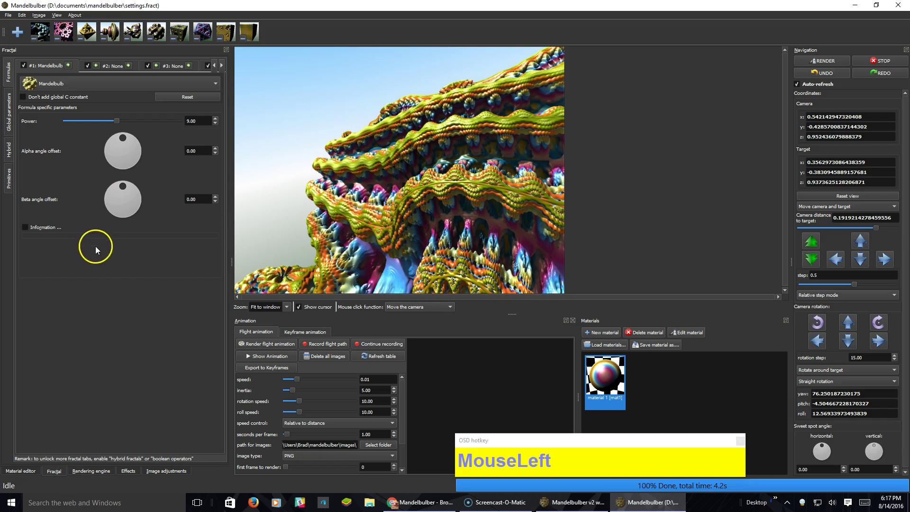
click(472, 184)
click(450, 185)
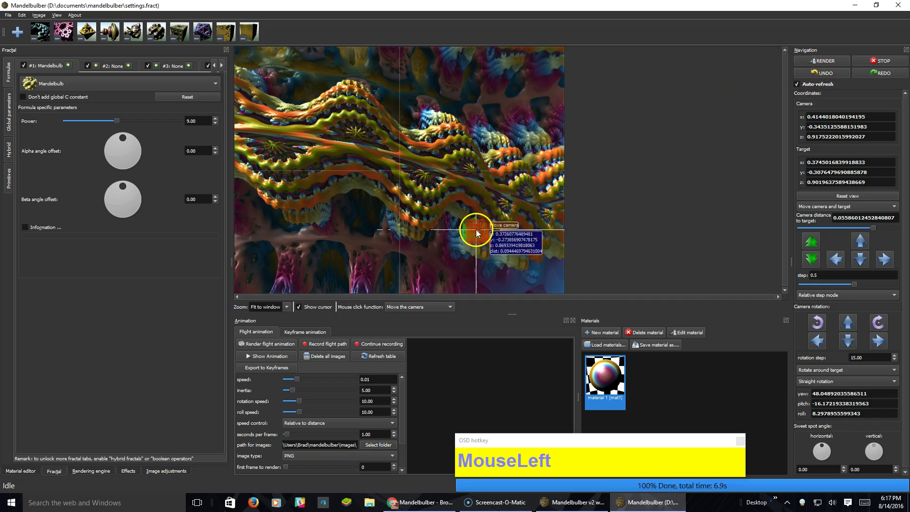
Step: Look through the available mouse click functions for the image, keeping Move the camera selected
click(409, 308)
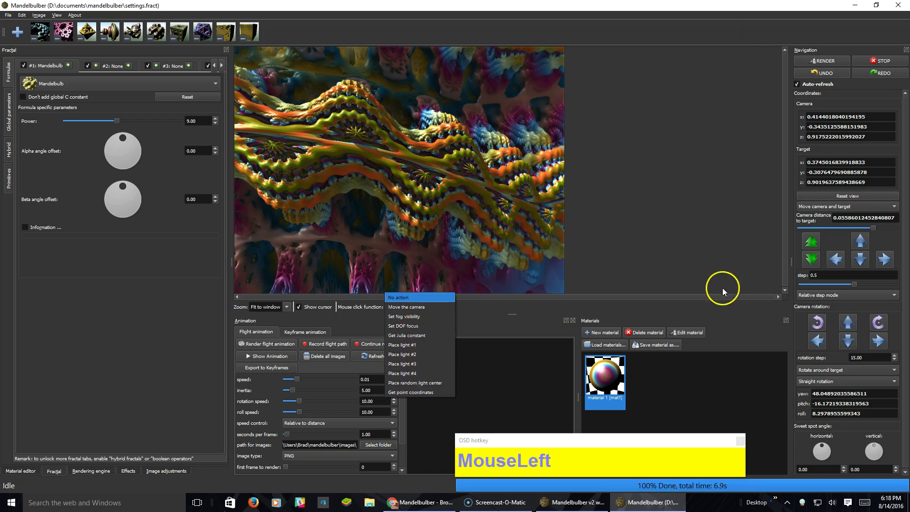
click(711, 307)
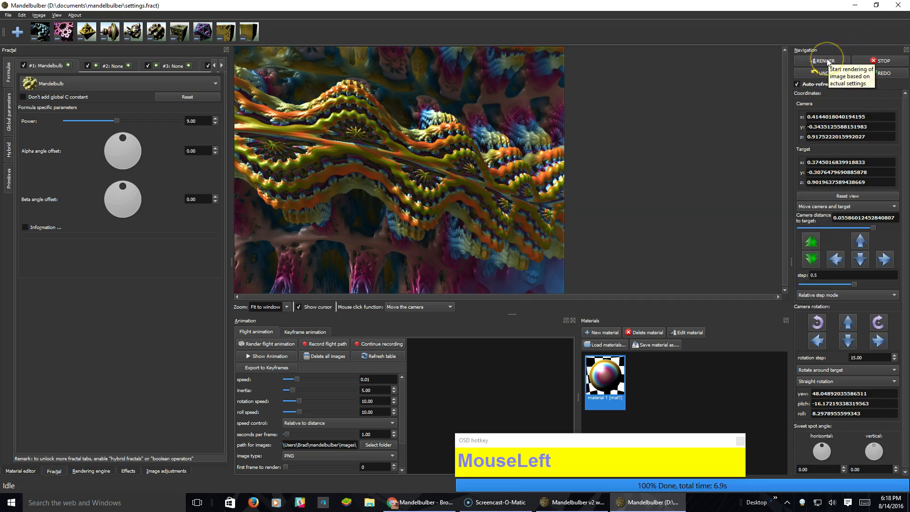
Step: Turn off auto-refresh, set the Mandelbulb's power to 11.60 and render the image manually
click(820, 83)
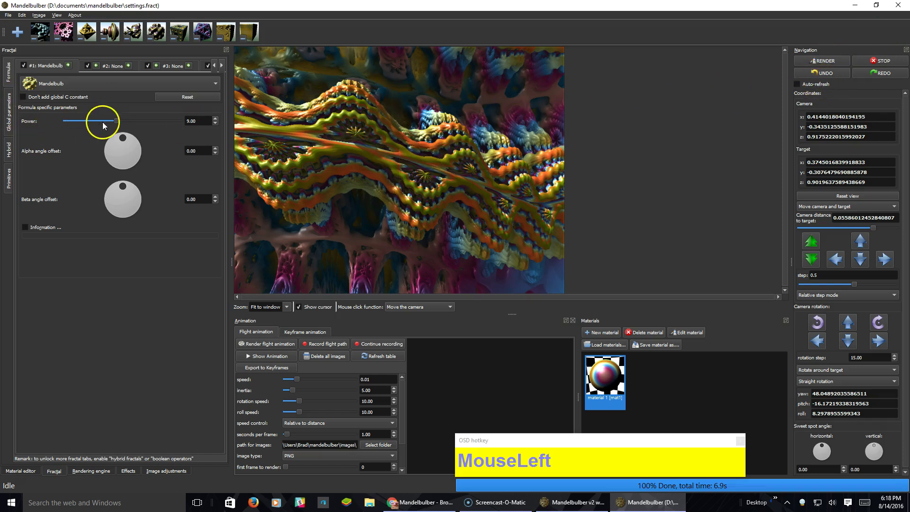
drag(116, 122, 131, 121)
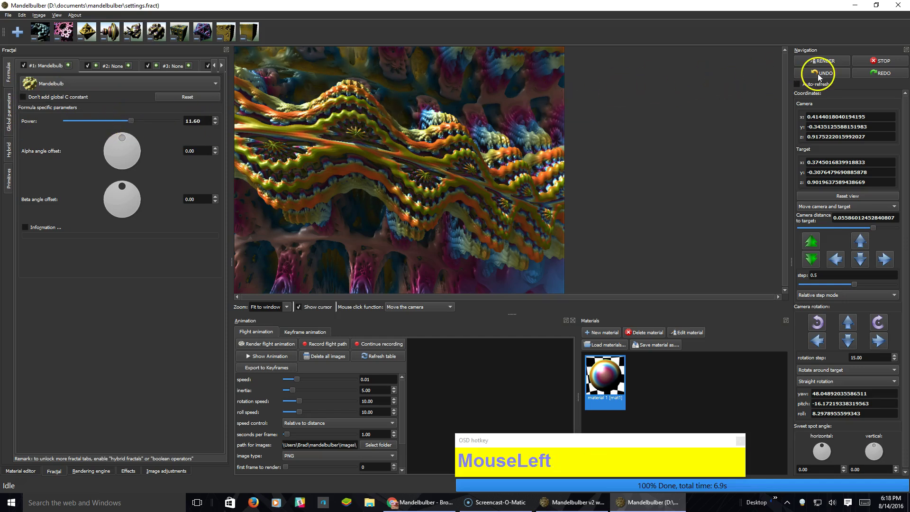
click(821, 61)
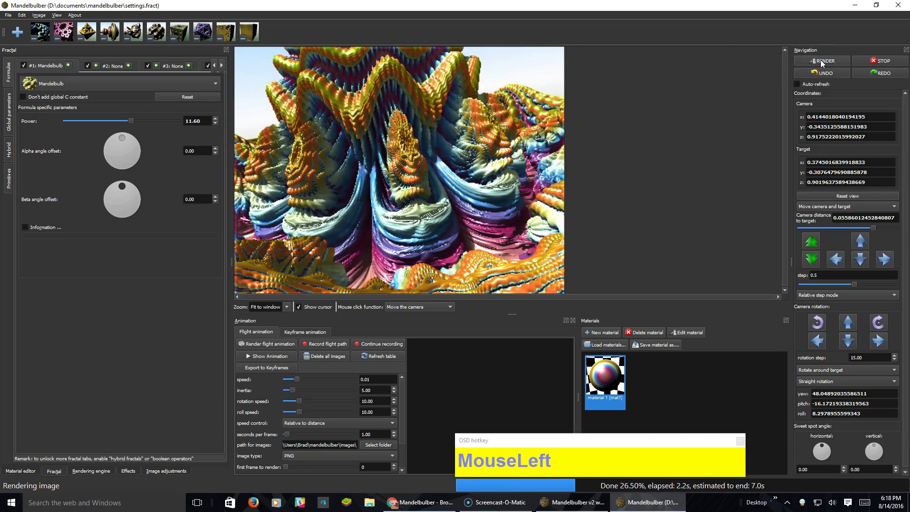
Step: Turn auto-refresh on and change the Mandelbulb's power to 10.00, then to 12.77
click(796, 83)
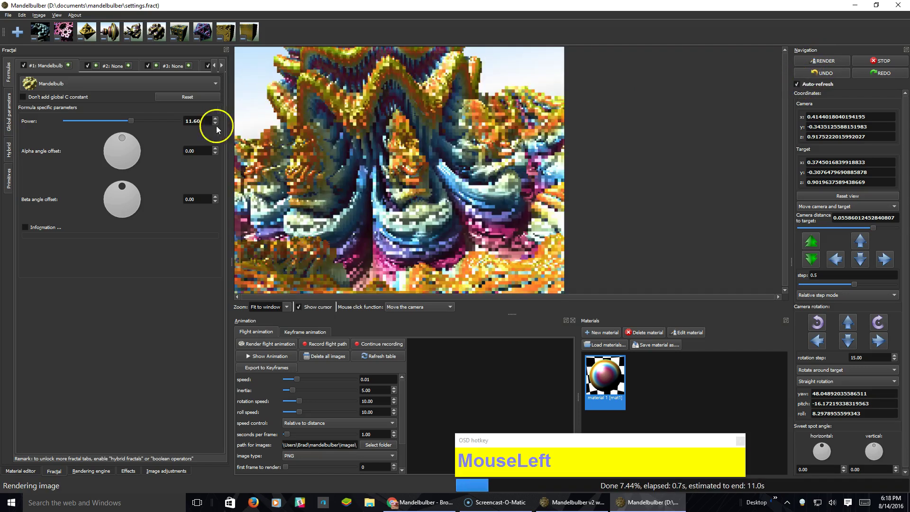
click(133, 121)
drag(133, 121, 122, 122)
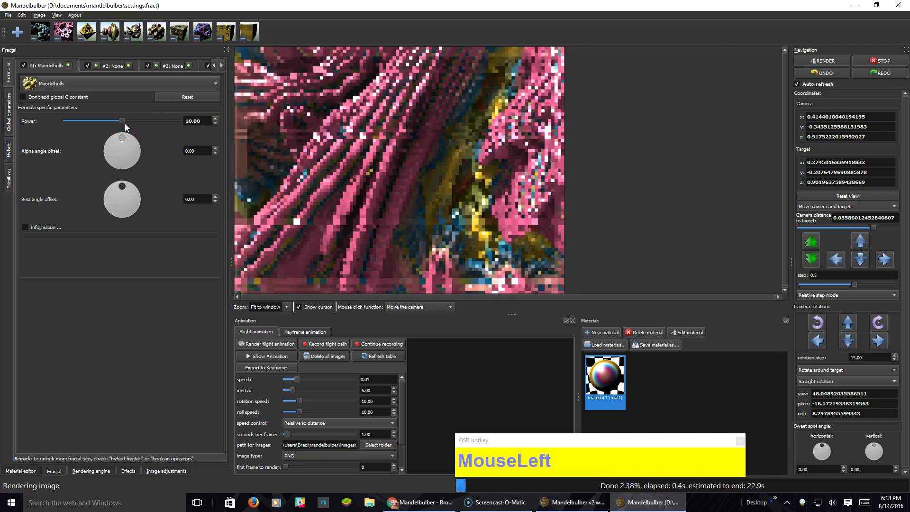
click(121, 121)
drag(121, 122, 137, 120)
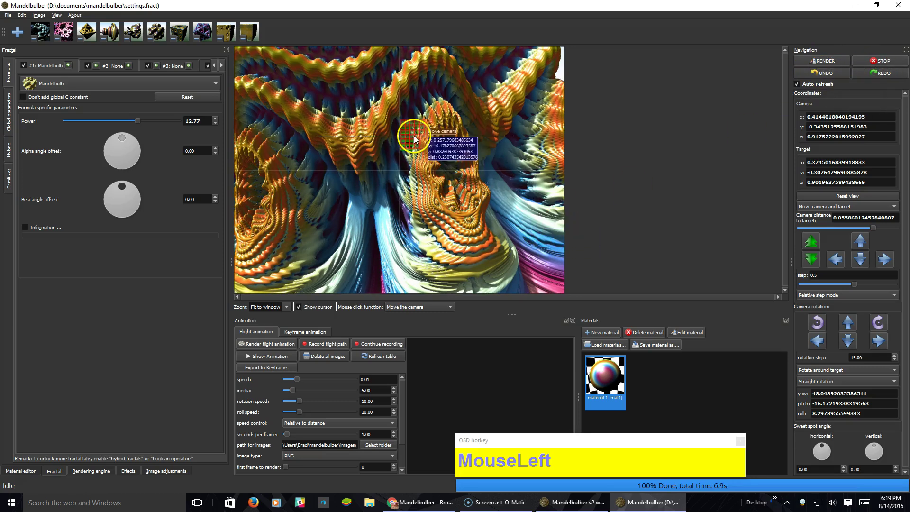
Step: Reset the view to frame the whole power 12.77 Mandelbulb
click(391, 121)
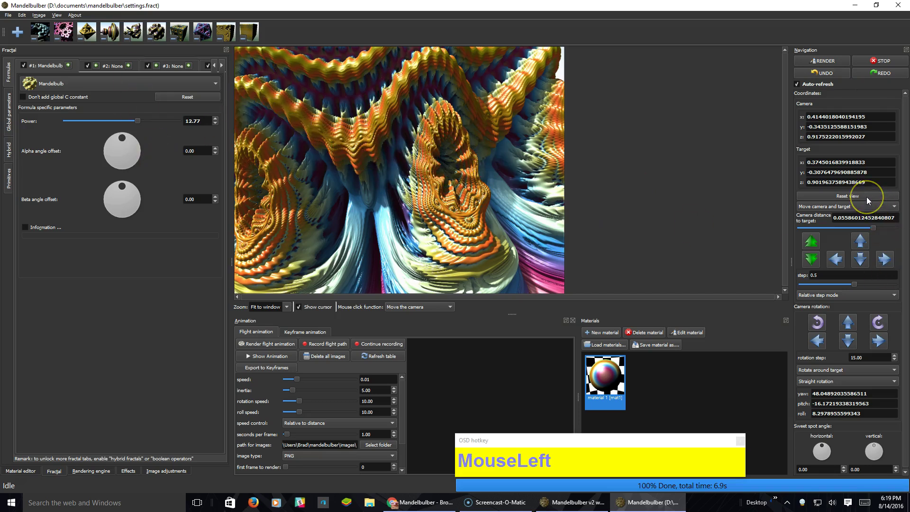
click(847, 196)
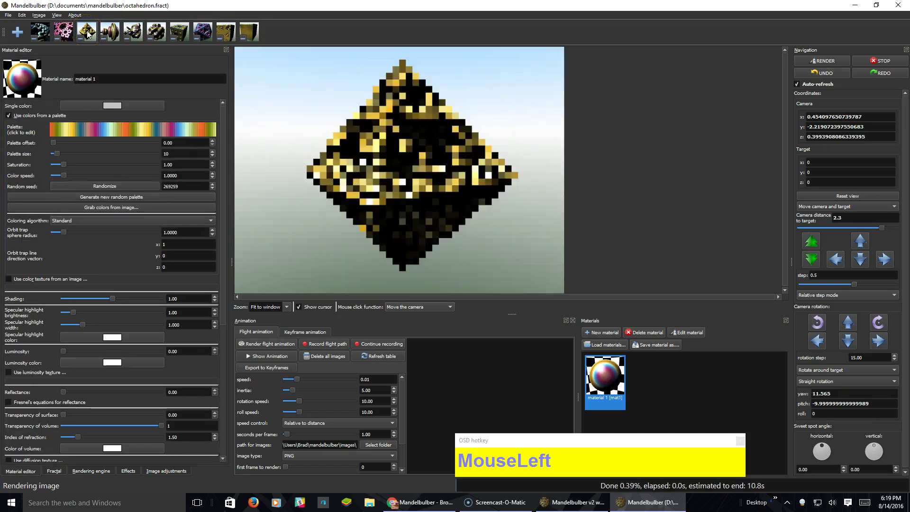
Step: Load and render several preset fractals in turn, including mandelbulb_power_2, menger sponge, mandelbox scale -2 and finally mandelbox scale 2
click(113, 31)
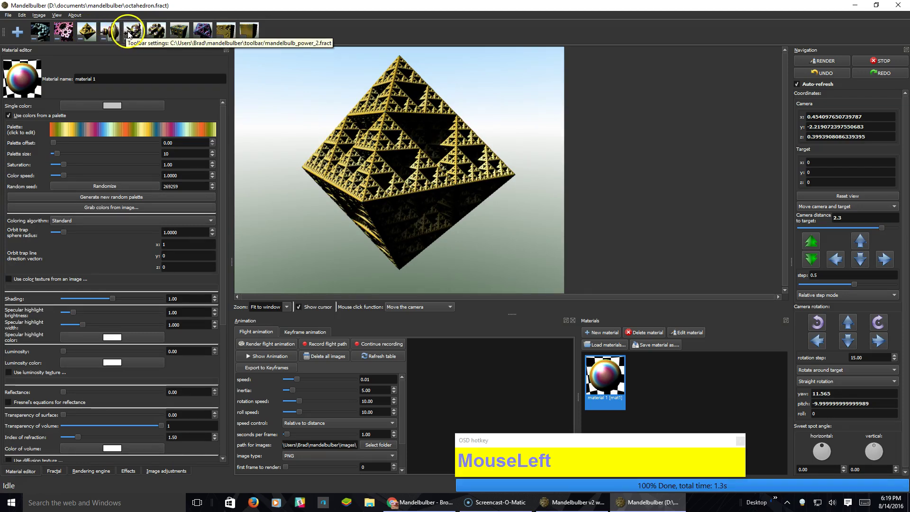
click(131, 31)
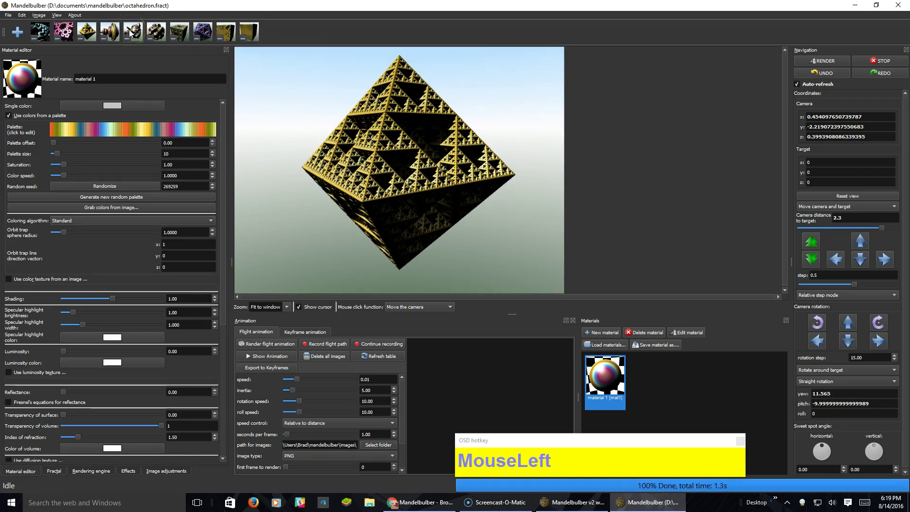
click(156, 33)
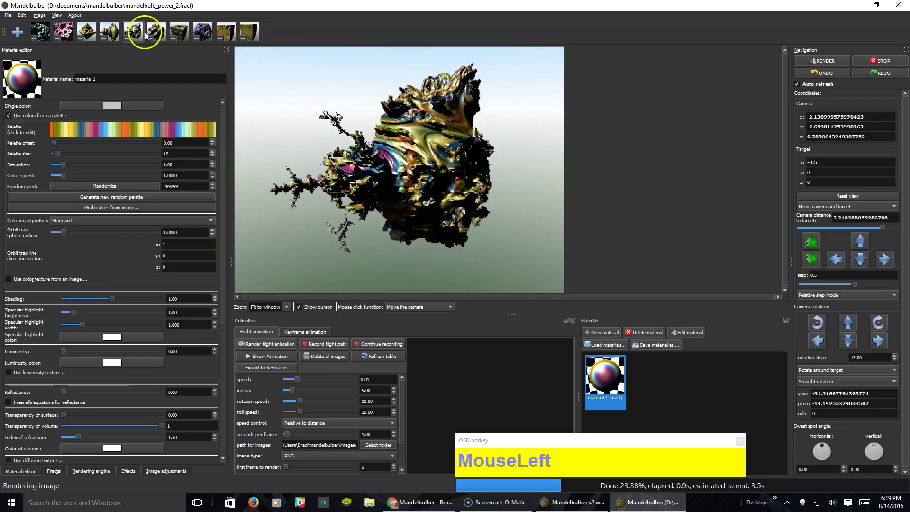
click(178, 33)
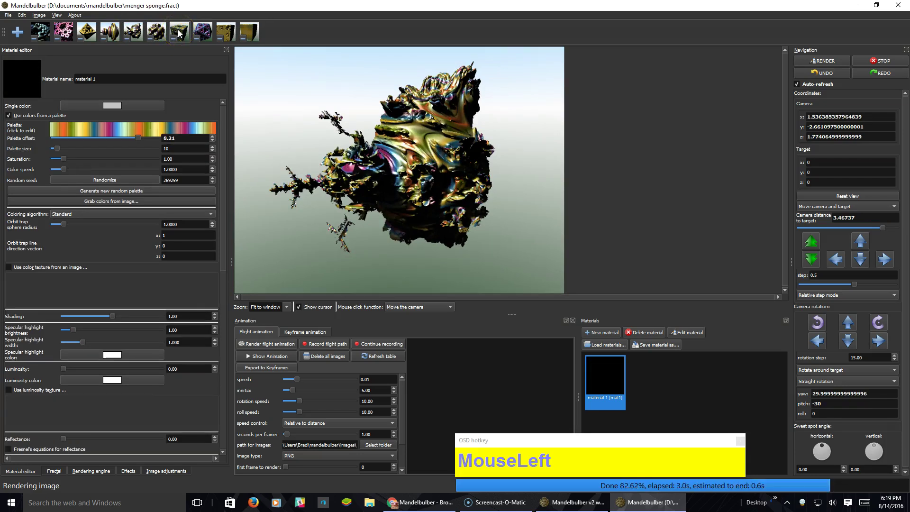
click(227, 35)
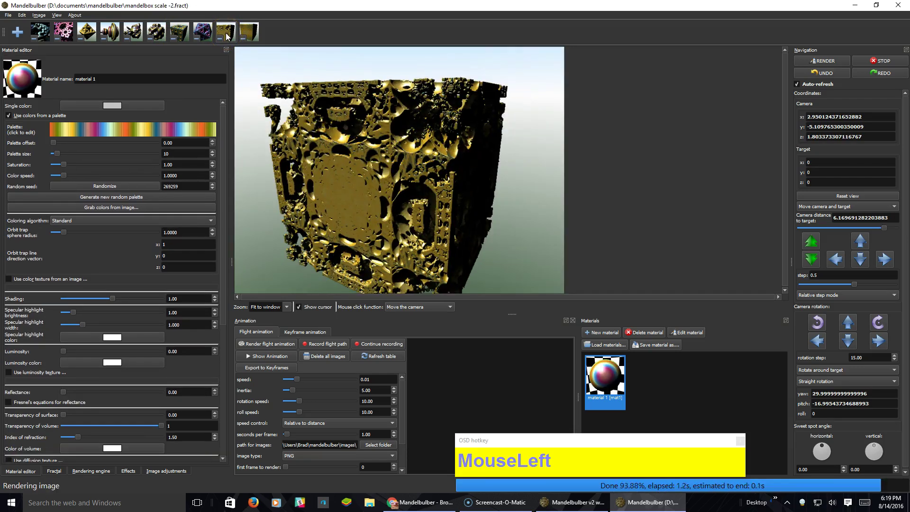
click(247, 35)
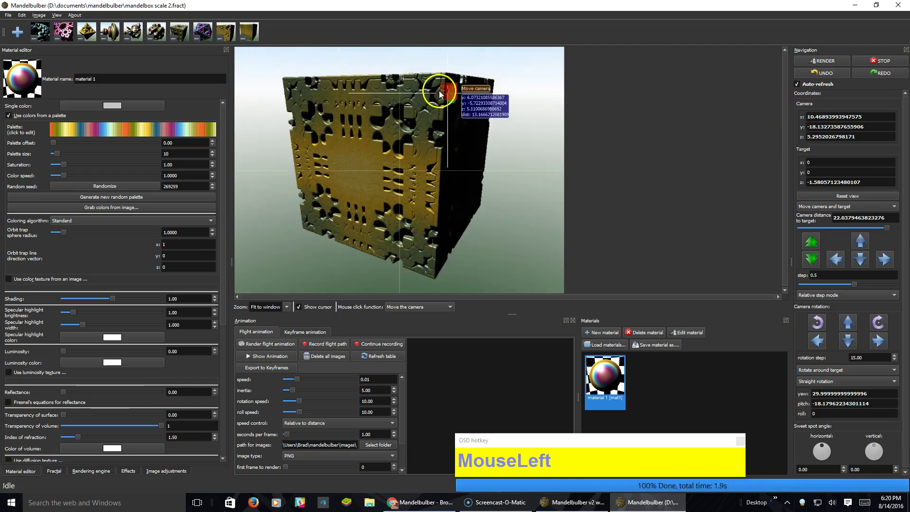
Step: Move the camera in close to the carved upper part of the Mandelbox's front face, then back it away again
scroll(413, 145, up, 1)
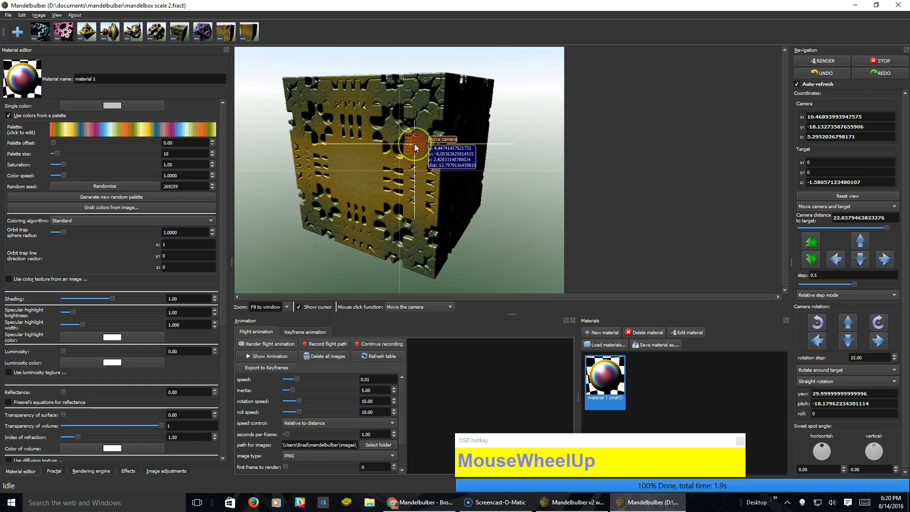
click(414, 144)
click(385, 147)
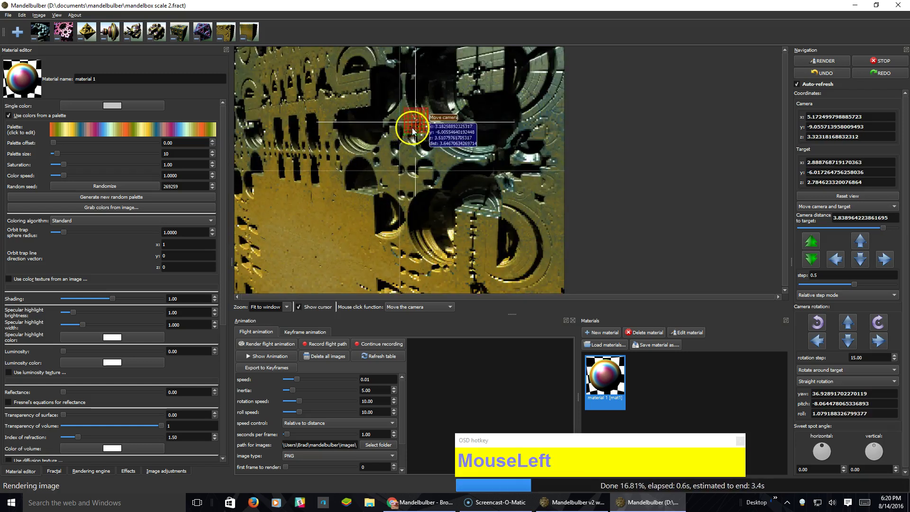
click(417, 118)
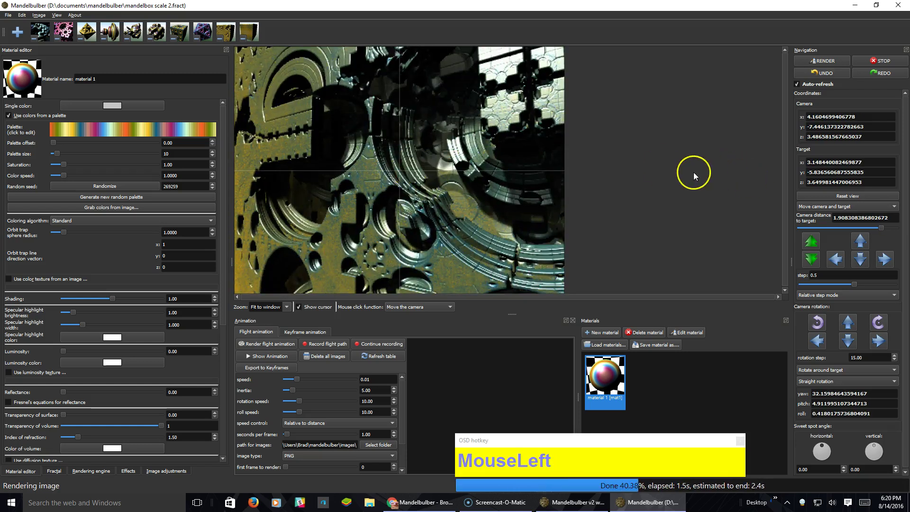
right_click(414, 205)
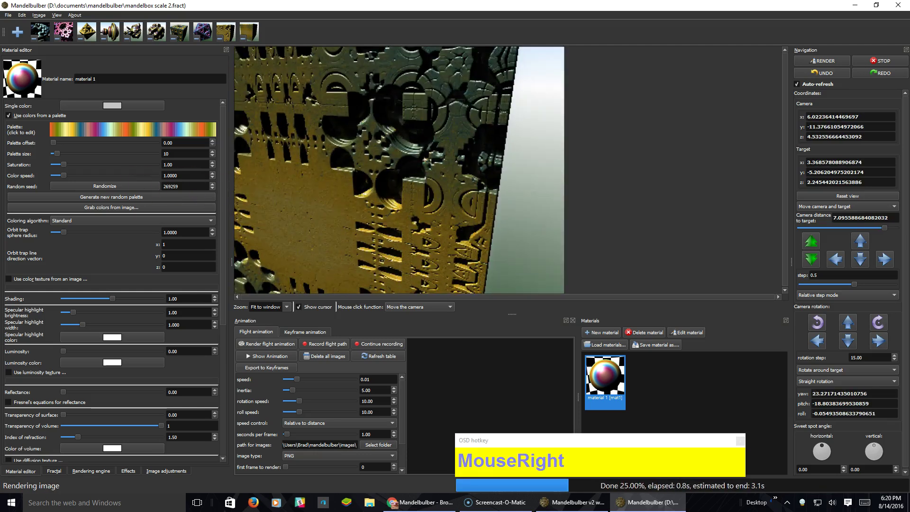
Step: Open the example settings loader and widen its window to show the full list of example files
click(8, 16)
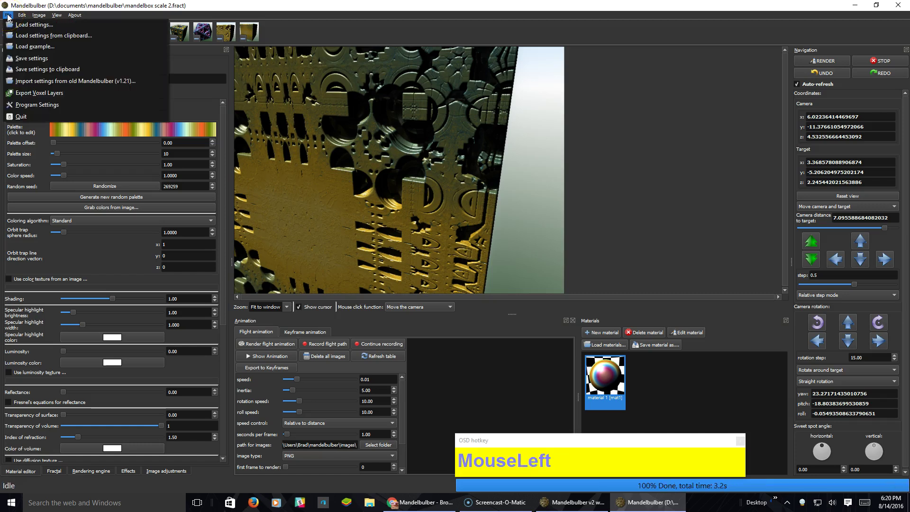
click(33, 46)
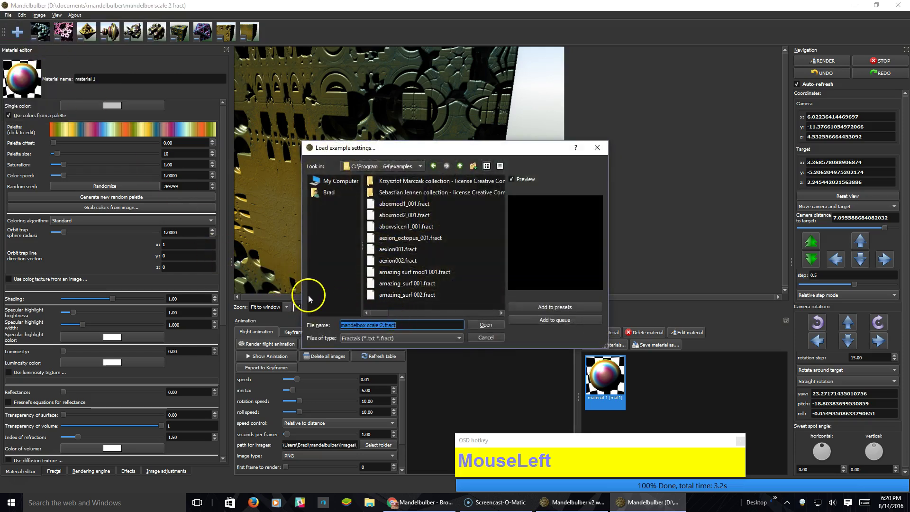
drag(300, 294, 27, 294)
drag(611, 235, 905, 227)
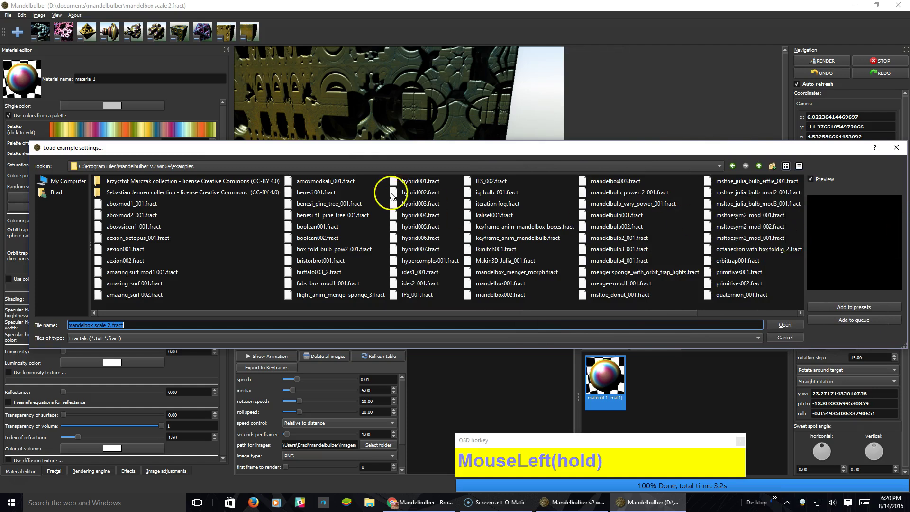
scroll(388, 195, down, 1)
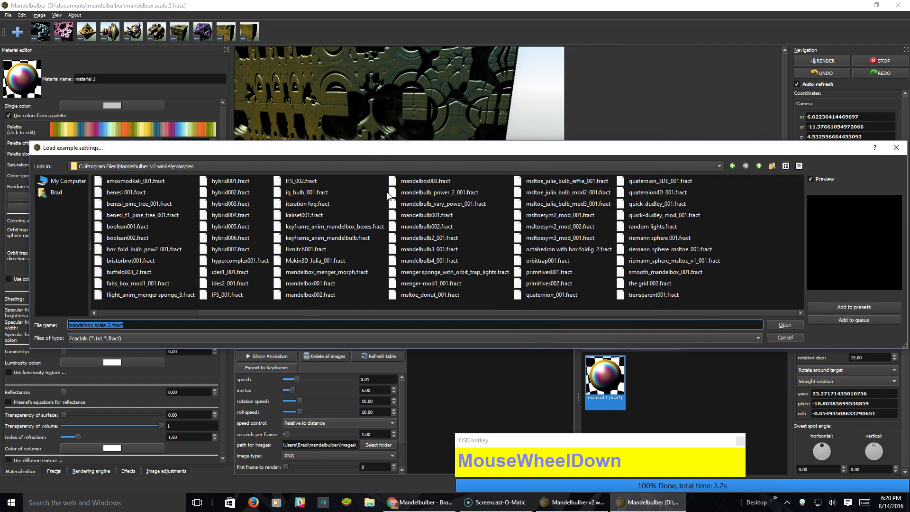
scroll(388, 195, up, 1)
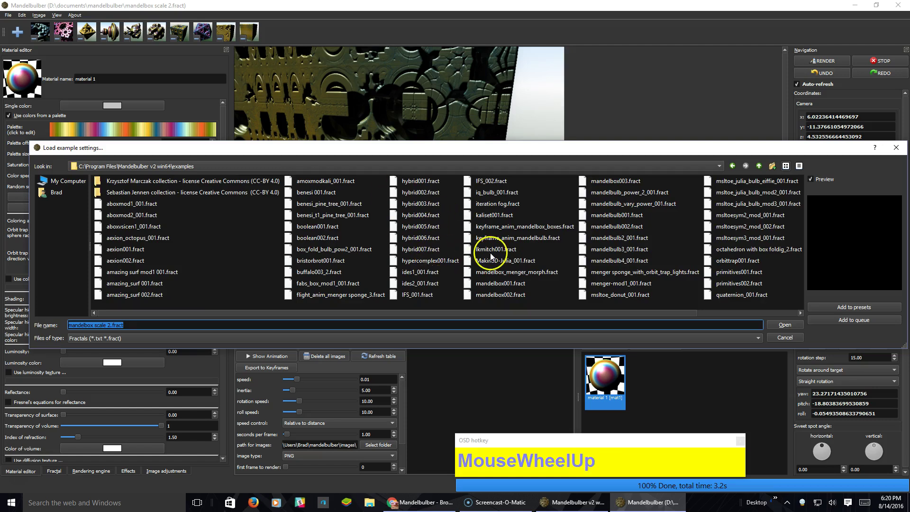
Step: Look through the fractal files in the two contributors' collection folders and return to the main examples folder
click(137, 181)
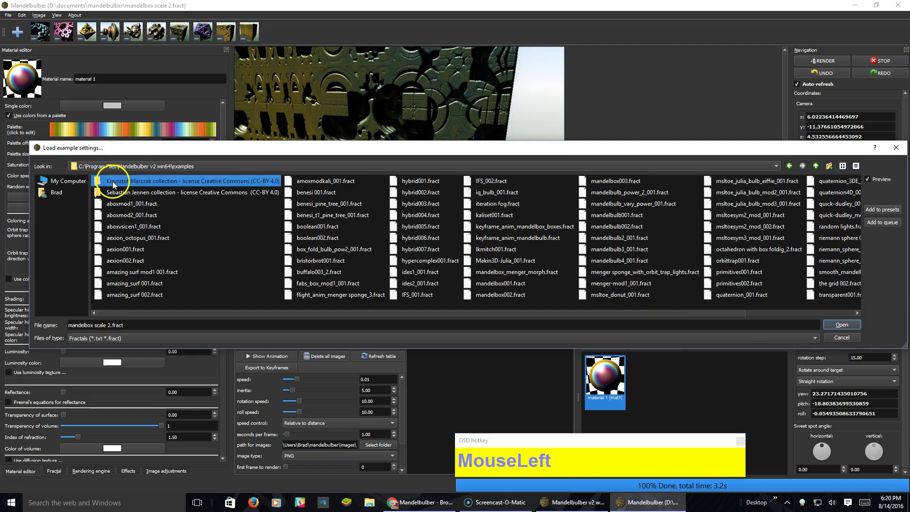
double_click(139, 181)
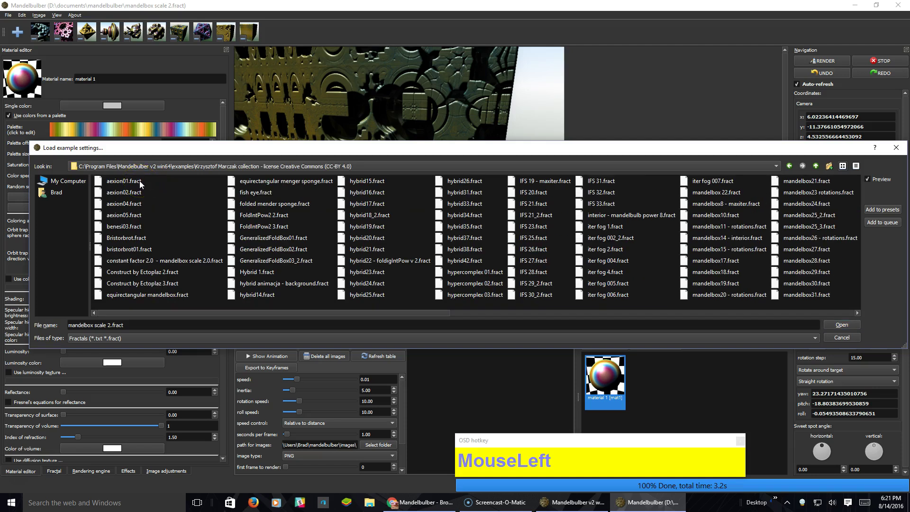
scroll(232, 226, down, 5)
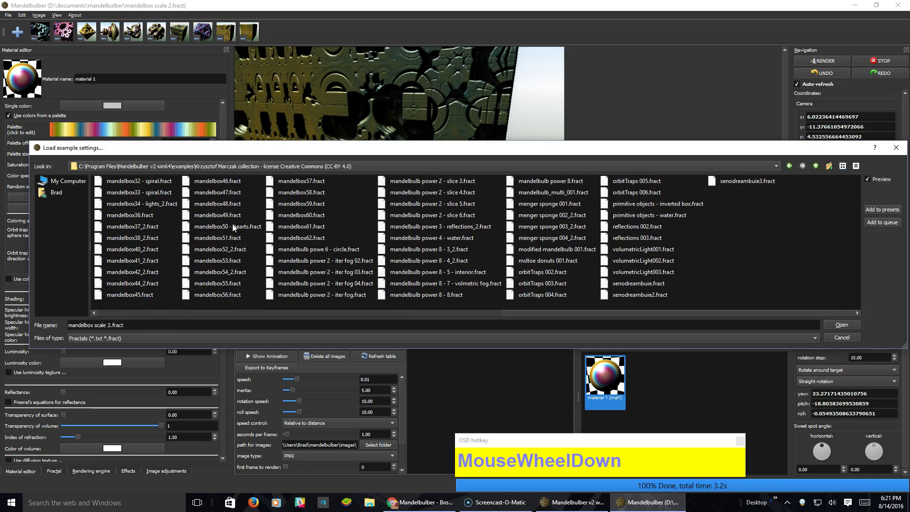
scroll(232, 227, up, 5)
scroll(232, 226, down, 4)
scroll(232, 226, up, 3)
scroll(232, 226, down, 2)
scroll(232, 226, up, 6)
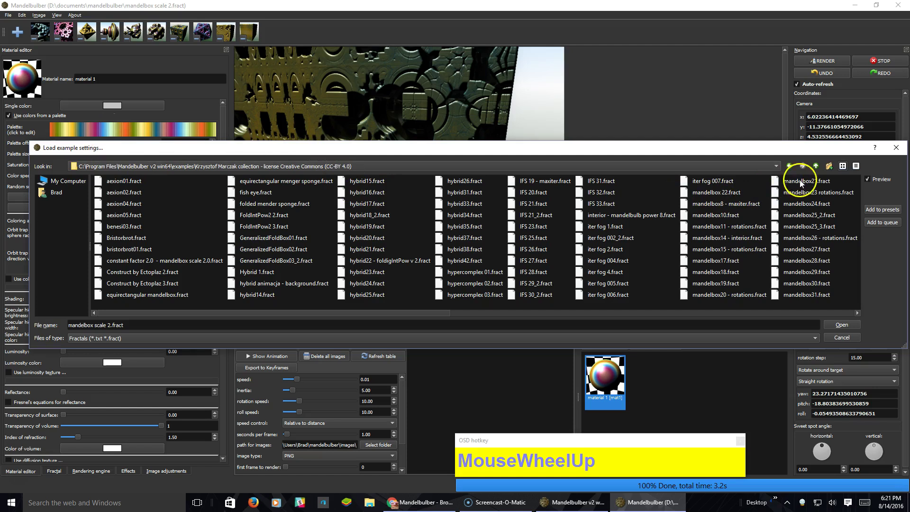
click(816, 167)
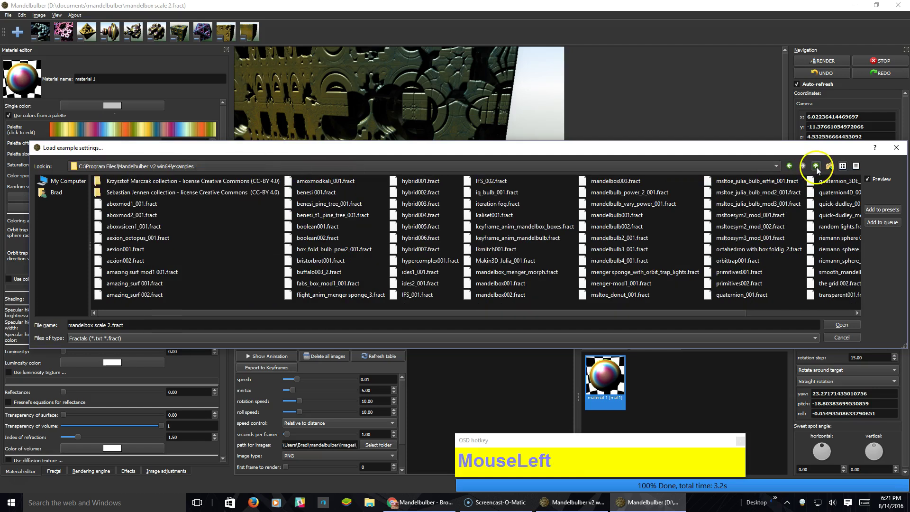
double_click(138, 192)
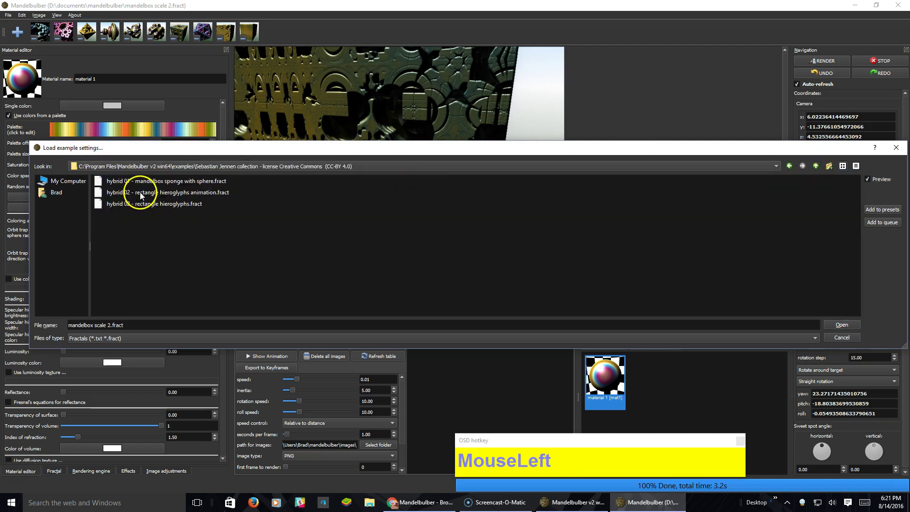
click(816, 166)
Step: Load the example settings file mandelbox001.fract from the examples folder
drag(895, 145, 897, 176)
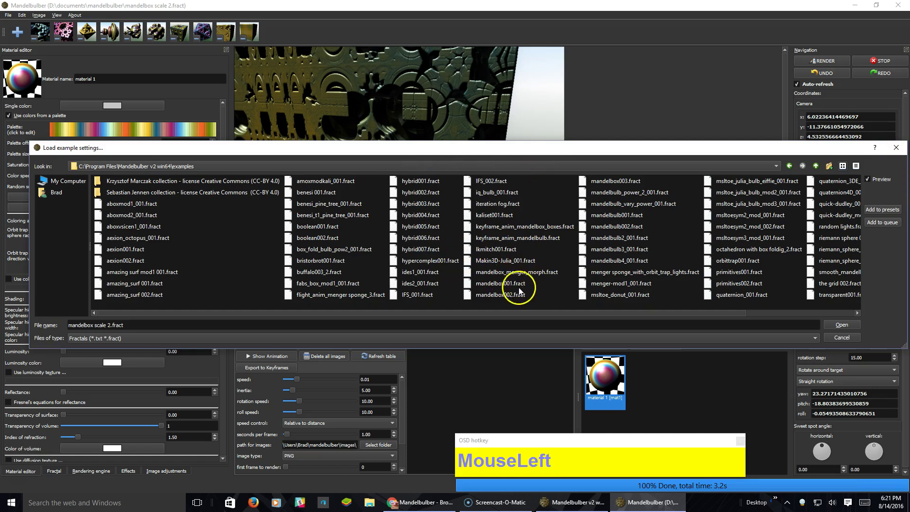
click(497, 283)
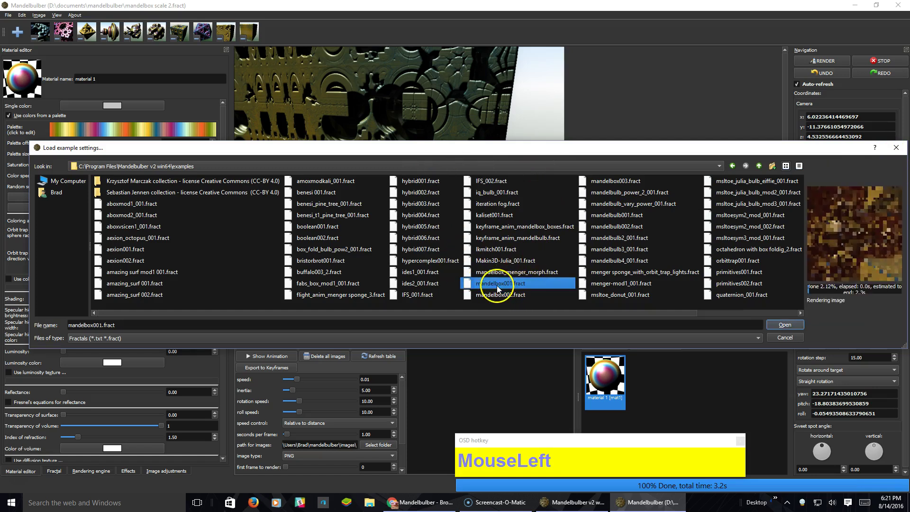
click(786, 324)
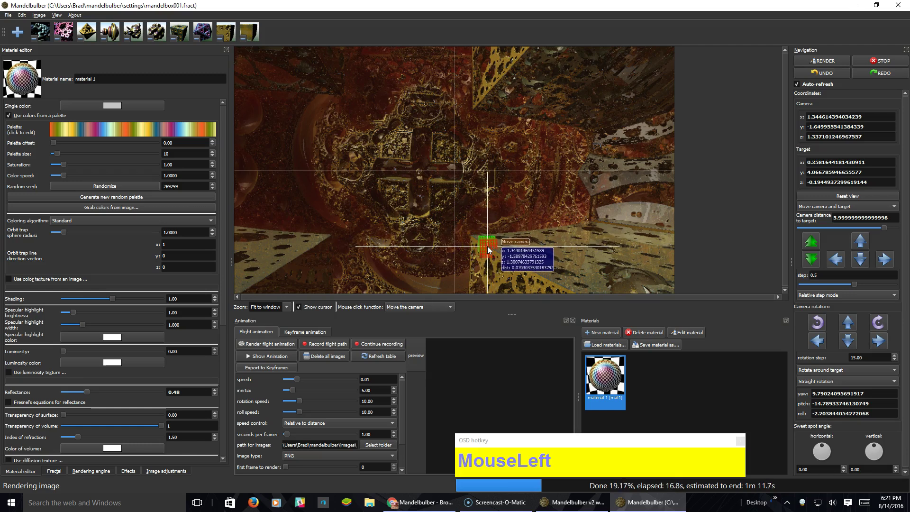
Step: Move the camera deep into the Mandelbox scene to a close-up of the perforated gold structure
mouse_move(487, 246)
mouse_down()
mouse_move(433, 218)
mouse_move(248, 231)
mouse_move(258, 242)
mouse_up()
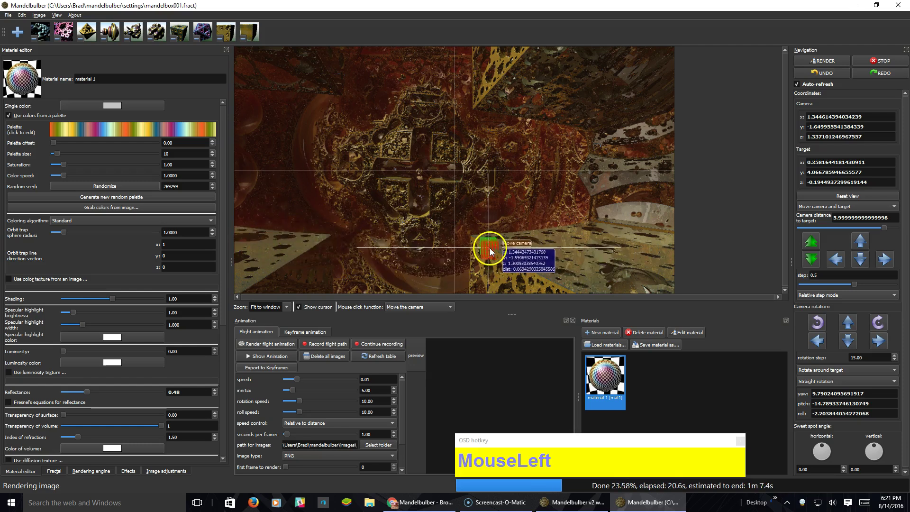
click(487, 246)
drag(487, 246, 550, 142)
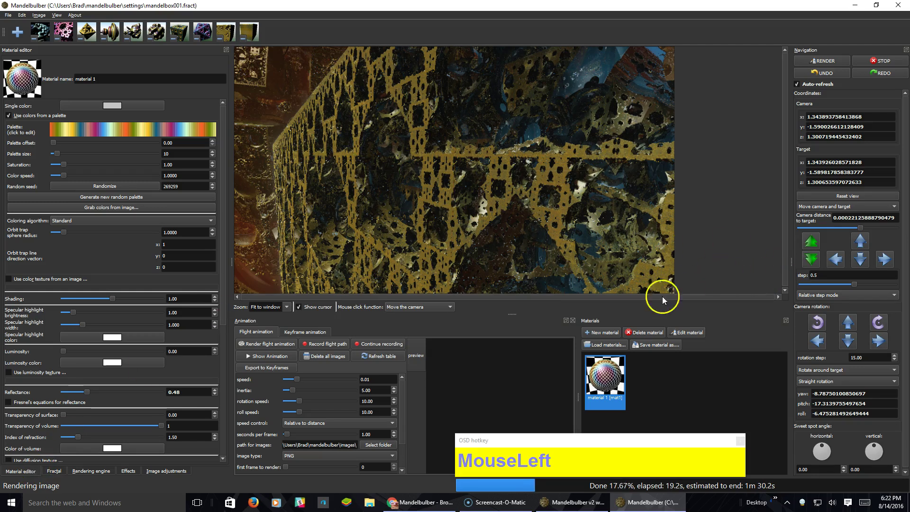
Step: Open material 1 for editing in its own window, examine its color and palette settings, and close it
right_click(602, 376)
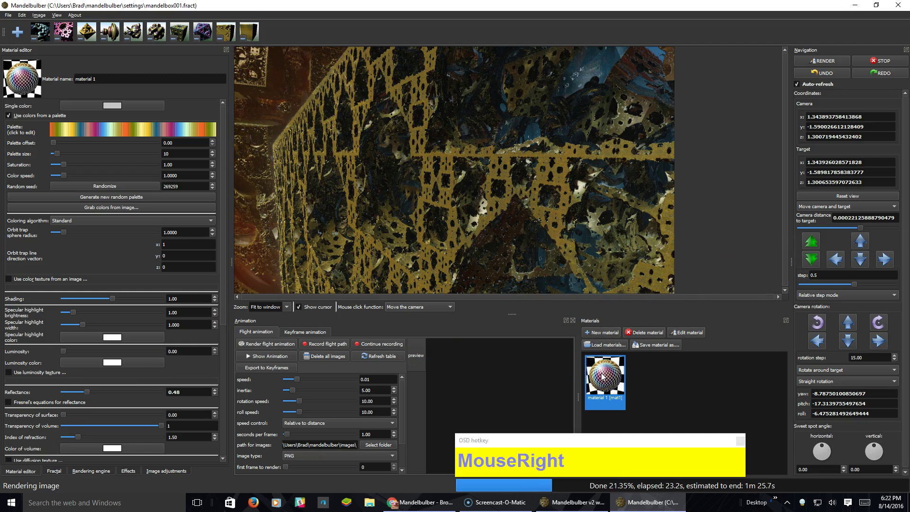
click(681, 332)
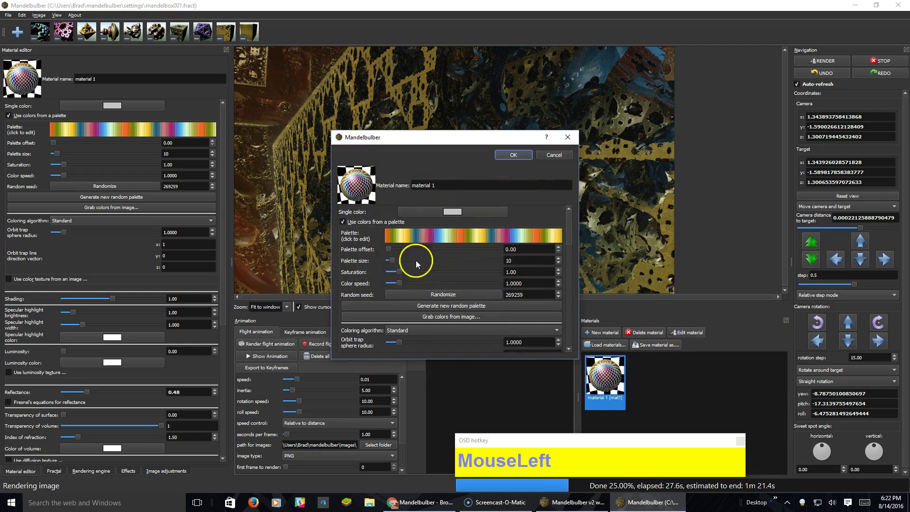
scroll(502, 280, down, 1)
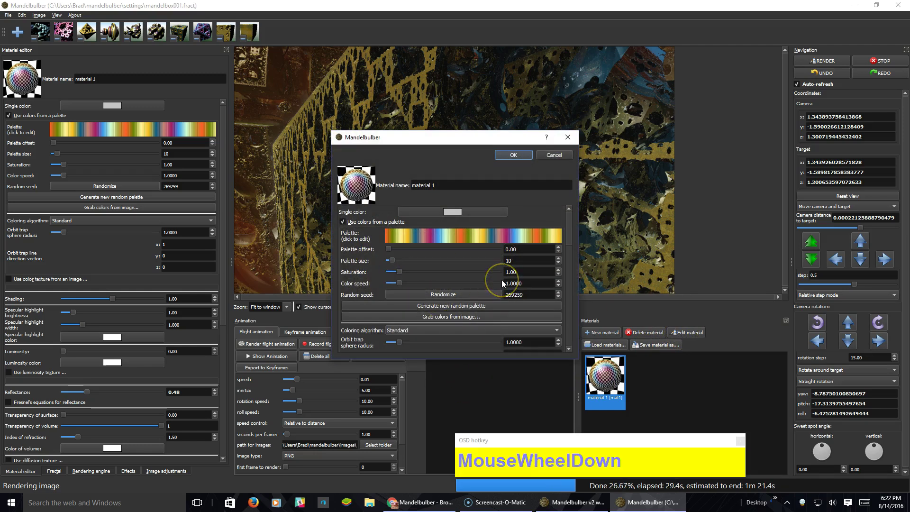
mouse_move(567, 229)
mouse_down()
mouse_move(578, 269)
mouse_move(572, 300)
mouse_move(567, 226)
mouse_up()
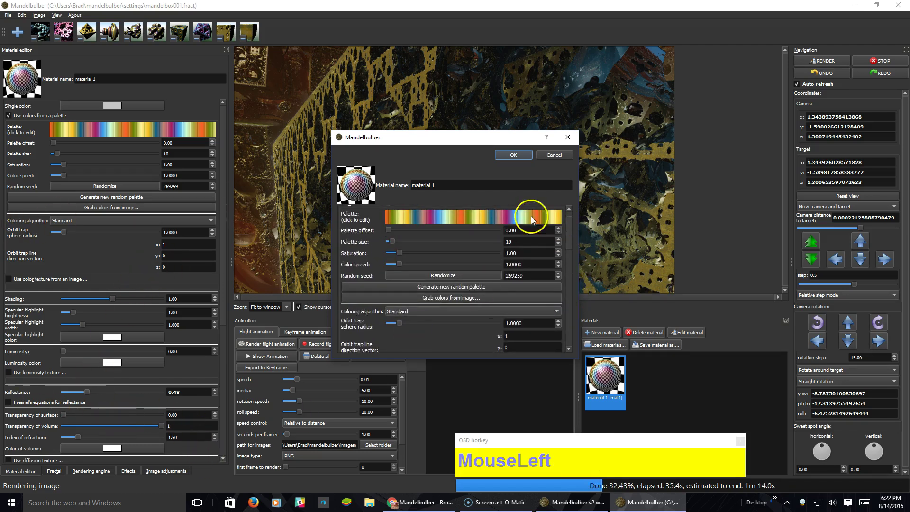
click(570, 138)
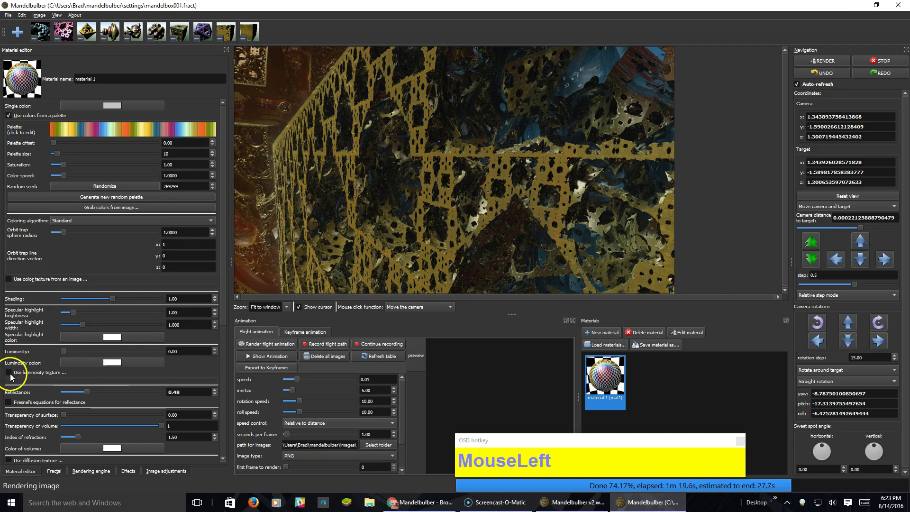
Step: Randomize the color palette seed of material 1 twice to recolor the Mandelbox scene
mouse_move(13, 374)
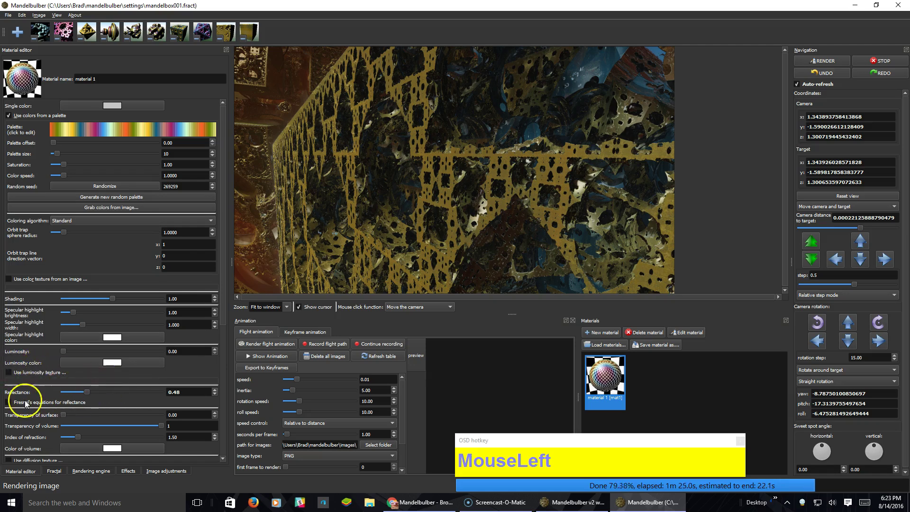
mouse_move(9, 404)
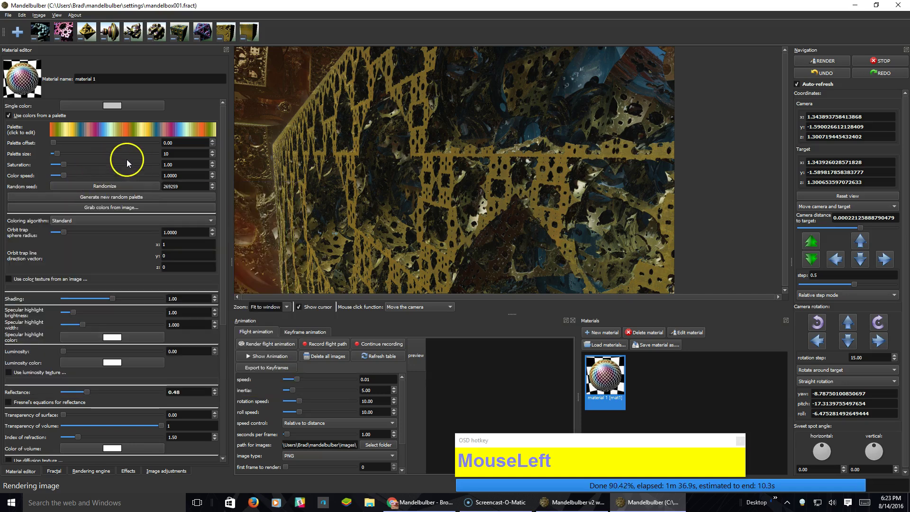
click(116, 185)
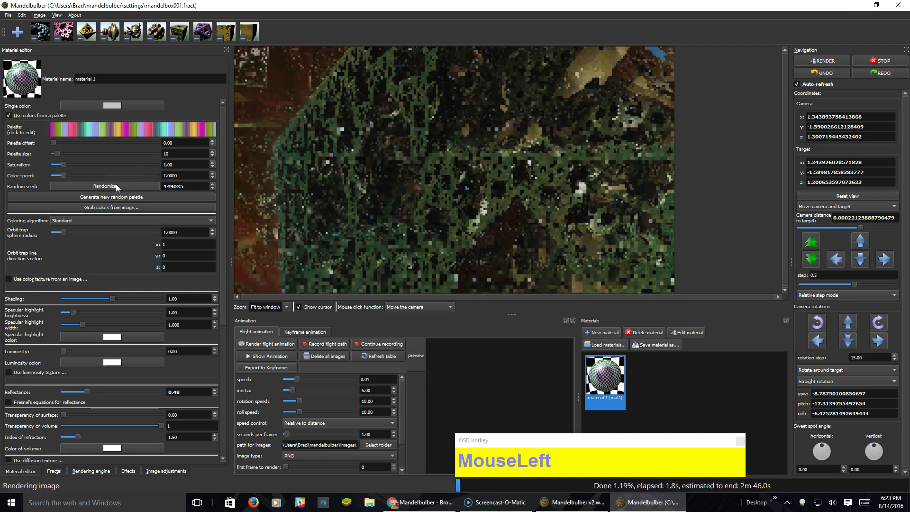
click(116, 186)
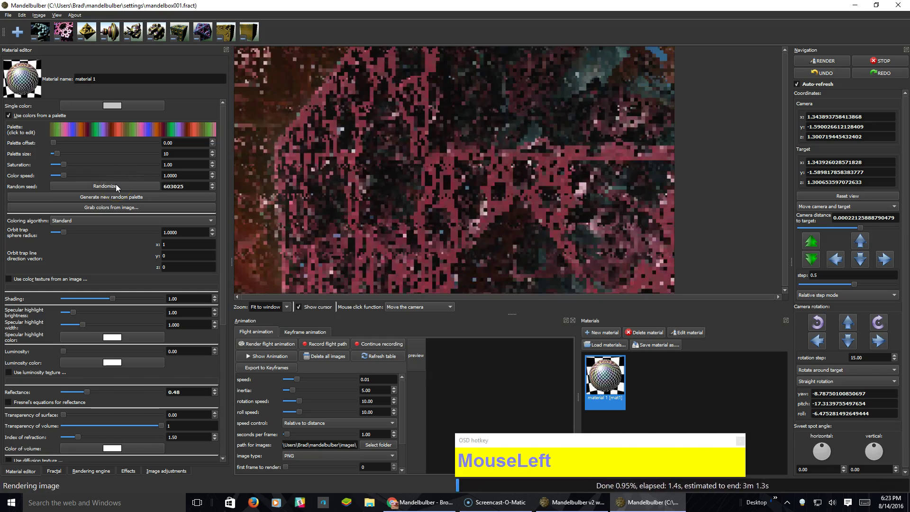
Step: Randomize the color palette seed of material 1 once more to recolor the Mandelbox close-up
click(115, 186)
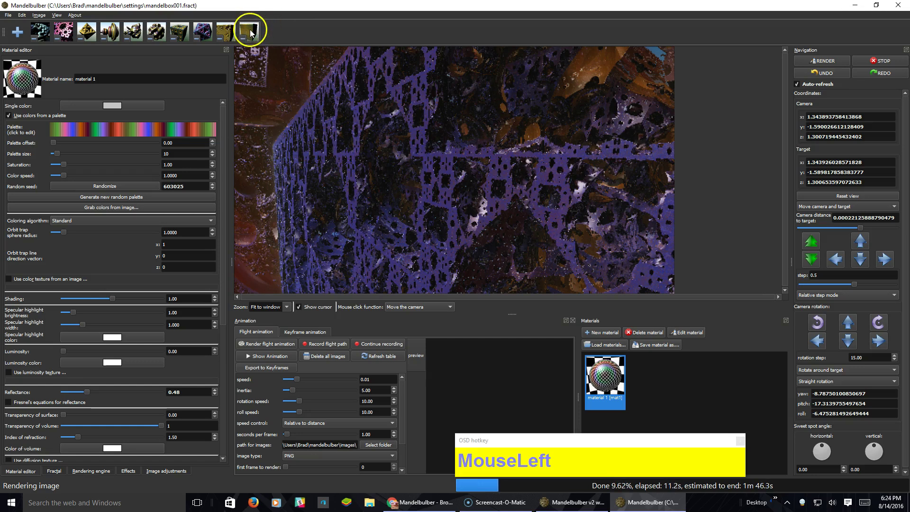
Step: Load the octahedron.fract preset in place of the Mandelbox scene
right_click(86, 32)
click(85, 31)
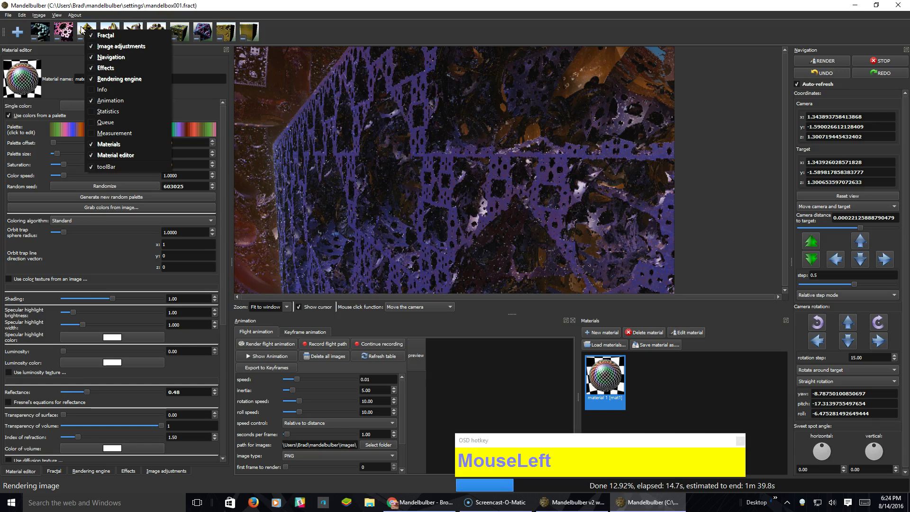
click(86, 31)
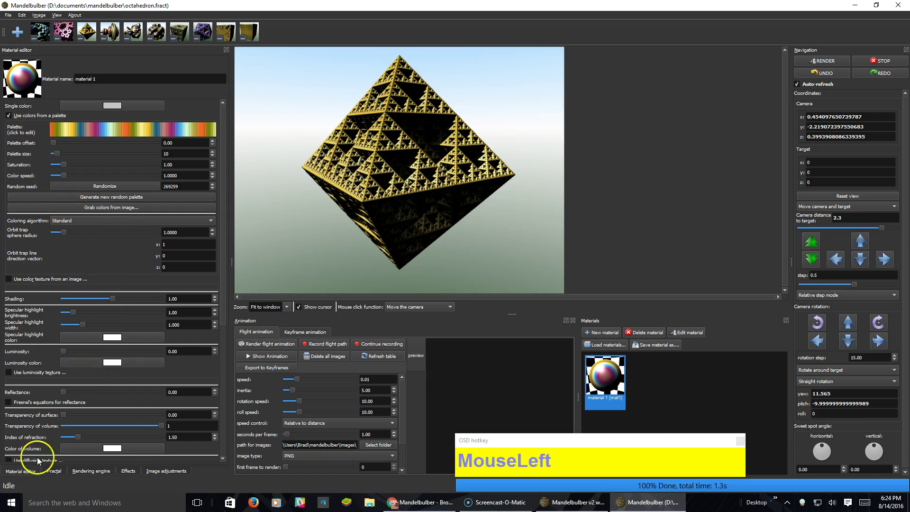
Step: Examine the material's texture and mapping settings and the fractal's first two formula slots
scroll(45, 389, down, 5)
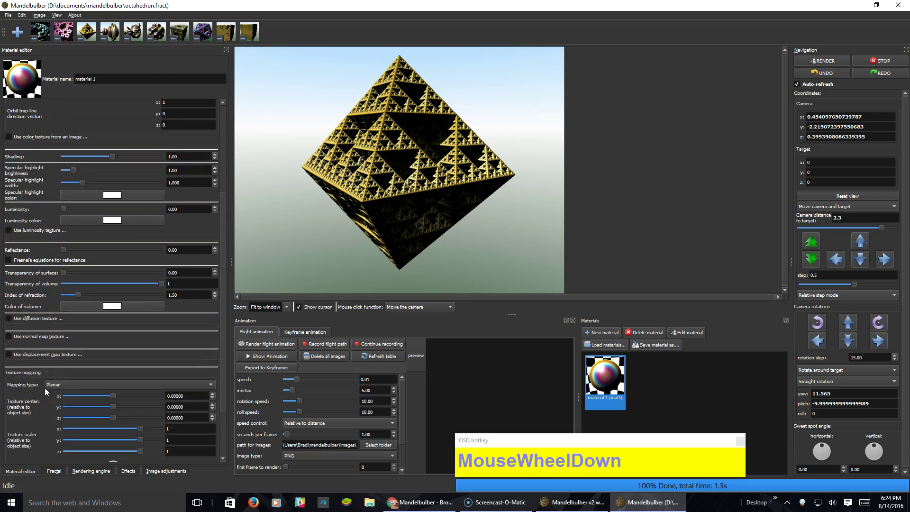
scroll(45, 387, down, 1)
click(54, 471)
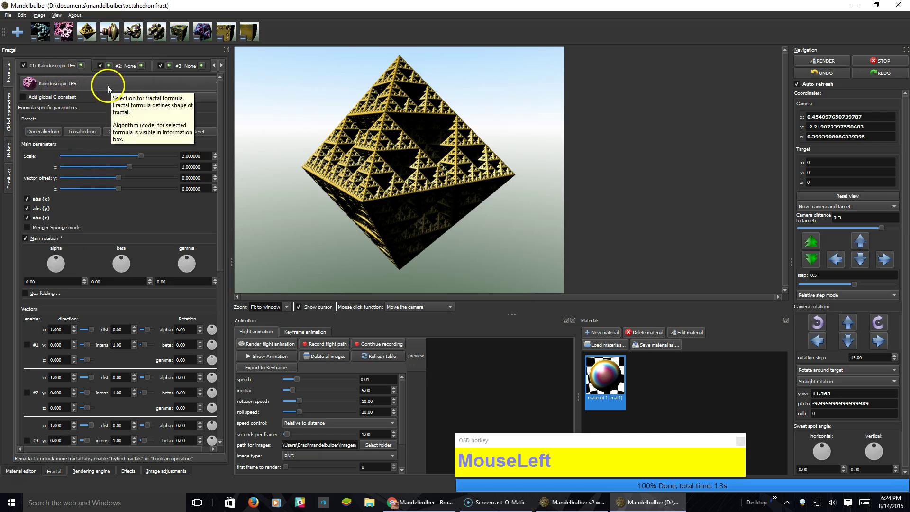
click(126, 66)
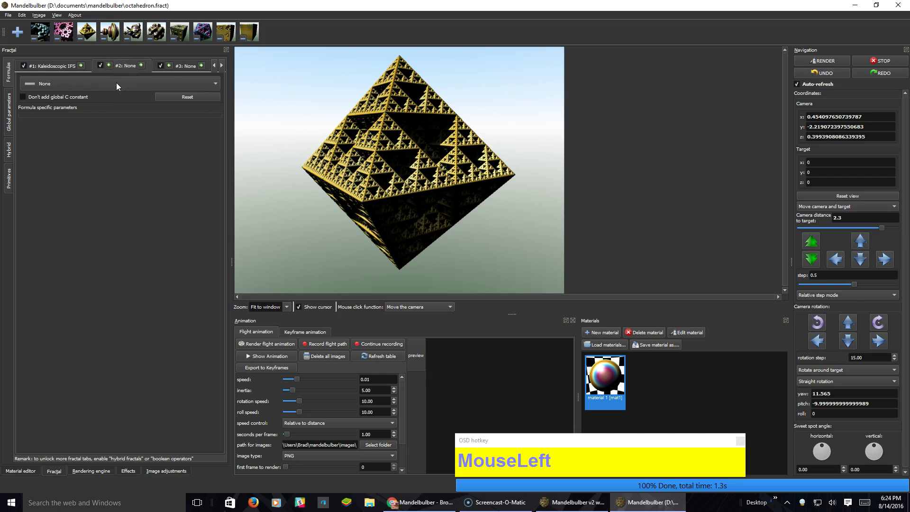
click(59, 67)
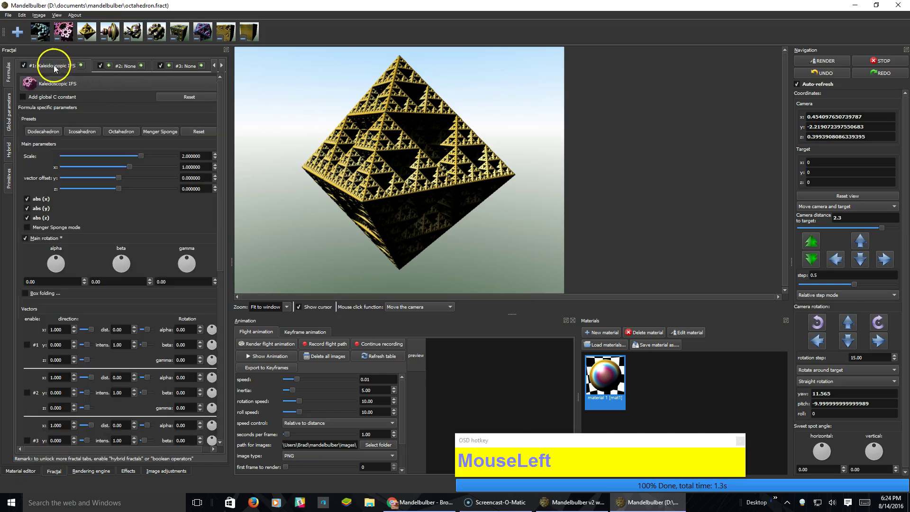
Step: Look through the available formulas and transforms for formula slot #1, leaving the selection as it is
click(52, 83)
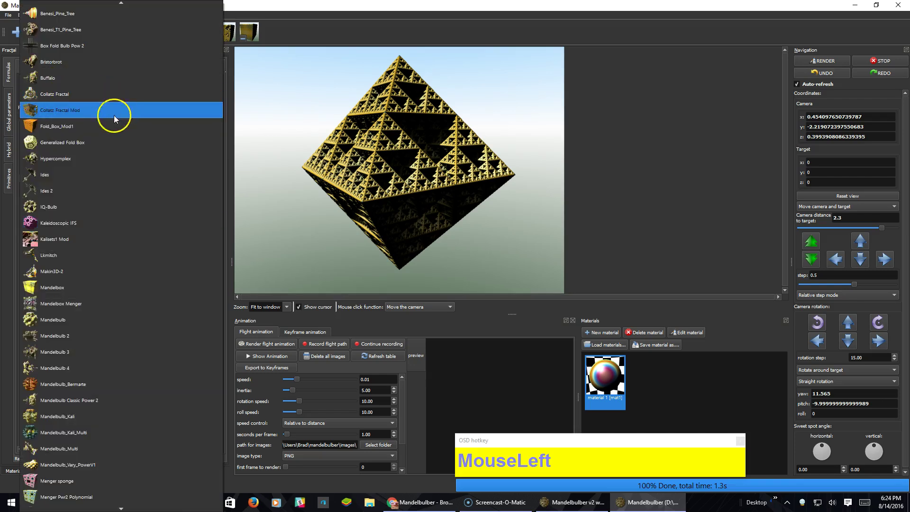
scroll(101, 104, down, 8)
scroll(80, 226, up, 14)
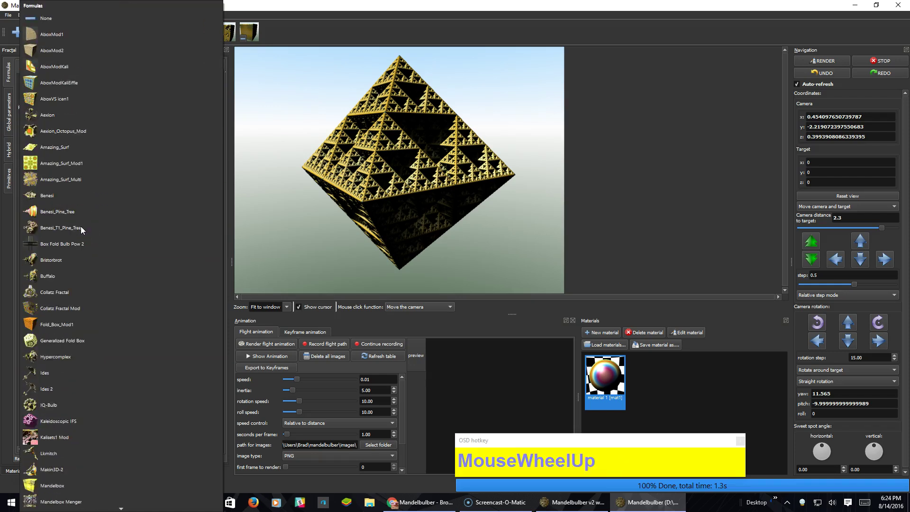
scroll(81, 227, down, 10)
scroll(81, 226, up, 10)
scroll(93, 217, down, 3)
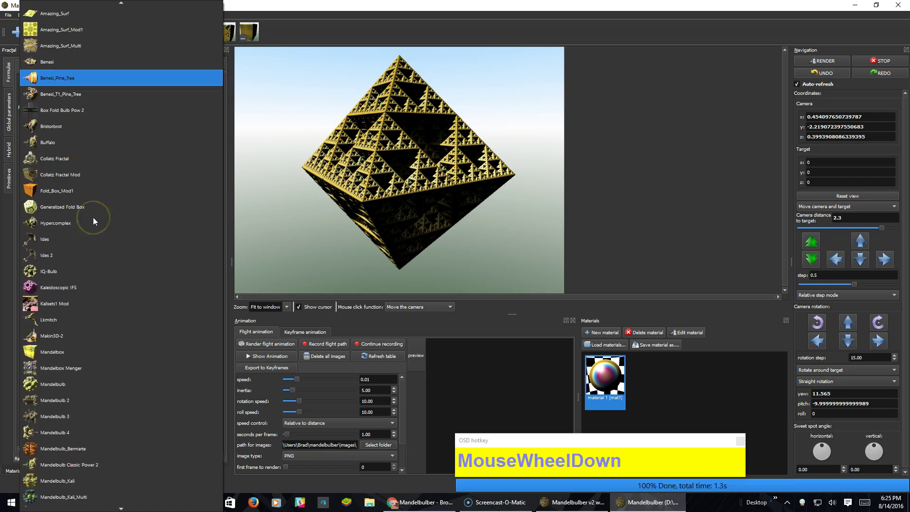
scroll(93, 221, down, 20)
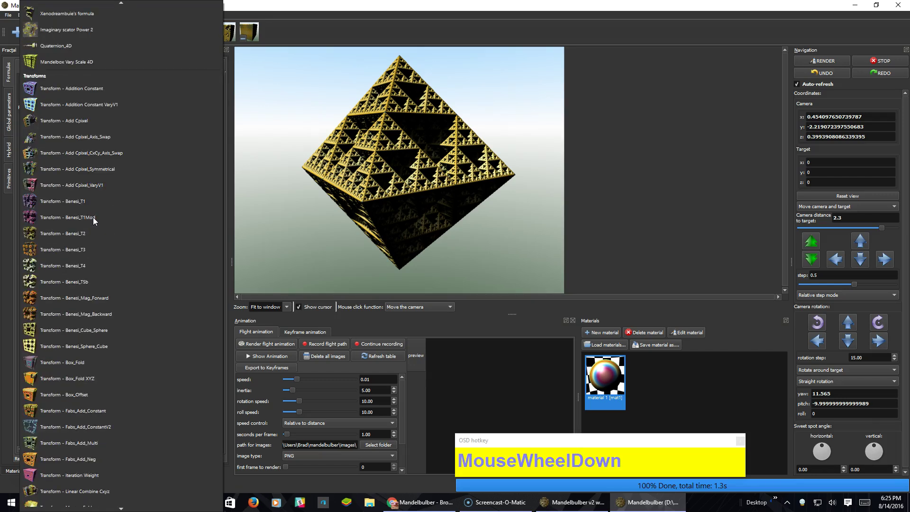
scroll(92, 221, down, 1)
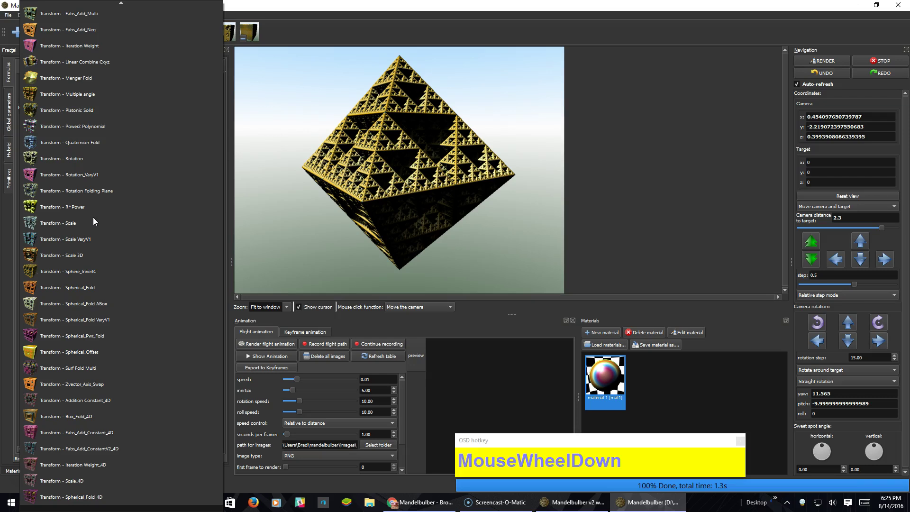
scroll(94, 220, up, 20)
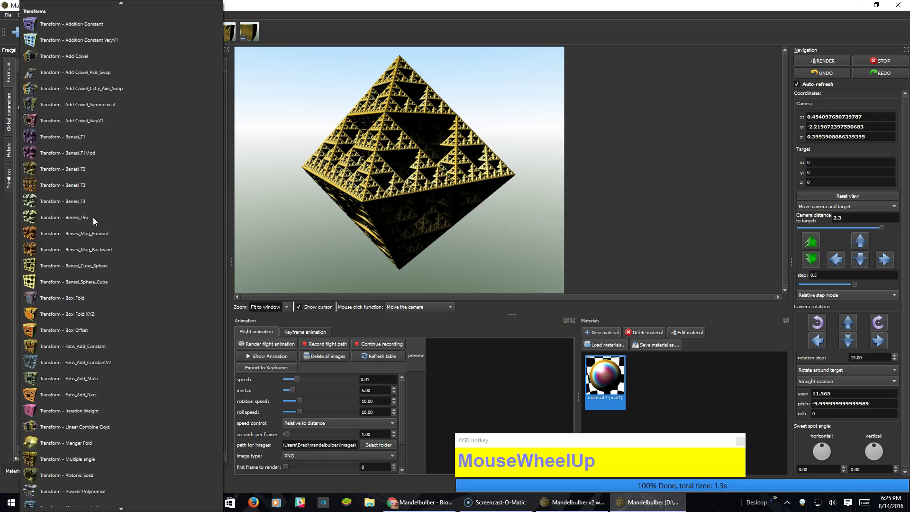
scroll(93, 220, up, 1)
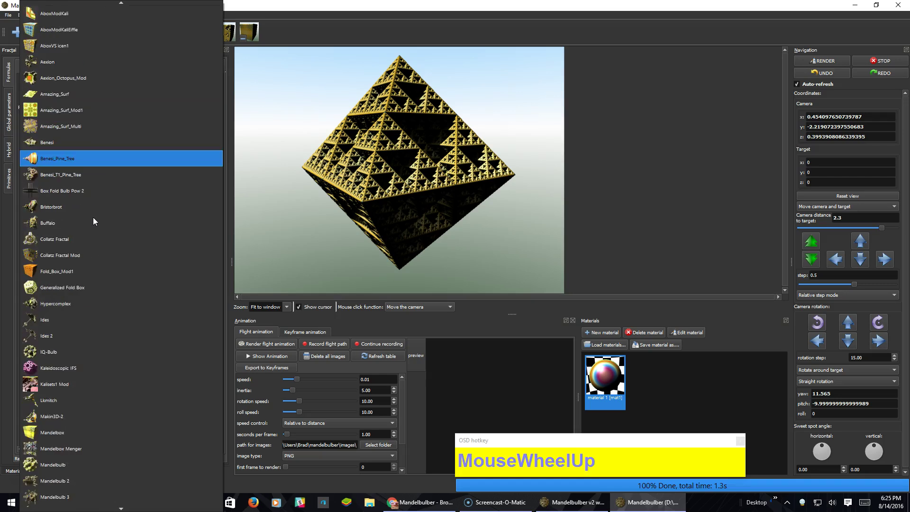
key(Escape)
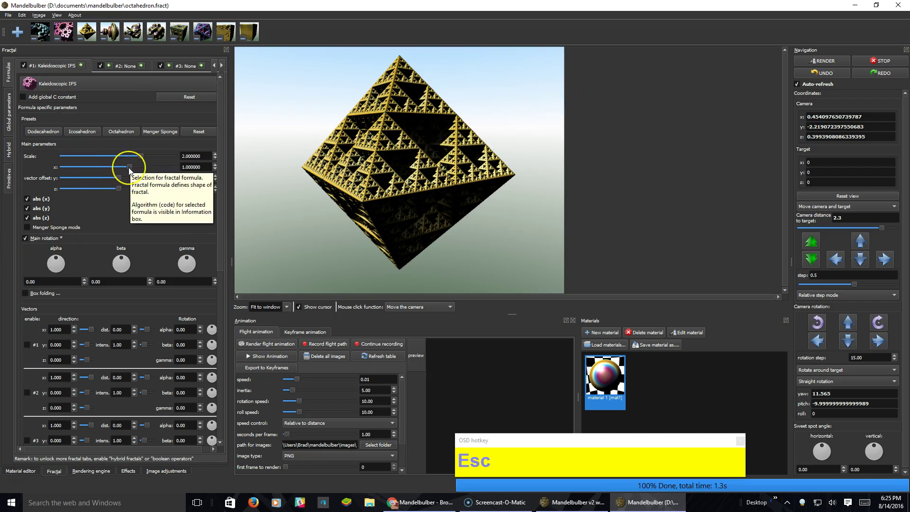
Step: Set the Kaleidoscopic IFS x vector offset to 2 and its scale to 2.409091
mouse_move(128, 167)
mouse_down()
mouse_move(129, 156)
mouse_move(141, 155)
mouse_up()
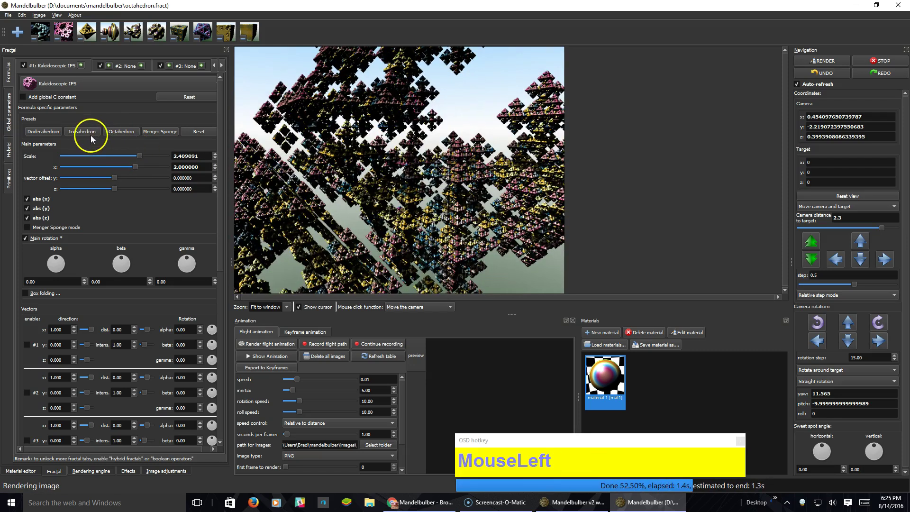
Step: Try the Icosahedron preset of the Kaleidoscopic IFS formula and reset the view
click(75, 132)
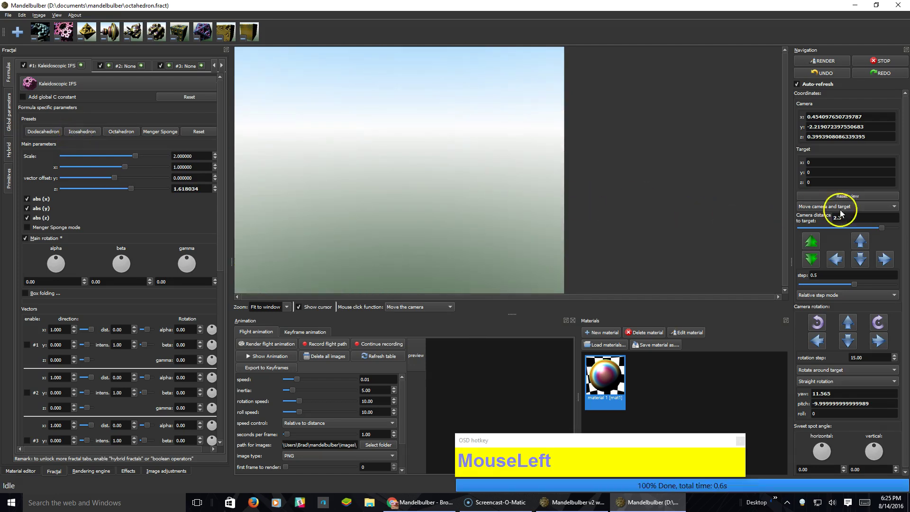
click(857, 197)
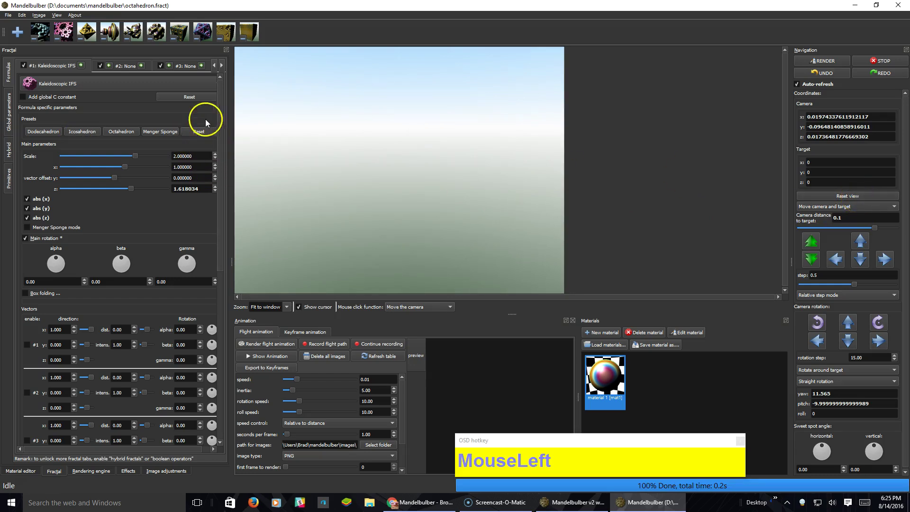
Step: Apply the Menger Sponge preset to the Kaleidoscopic IFS formula and reset the view
click(149, 132)
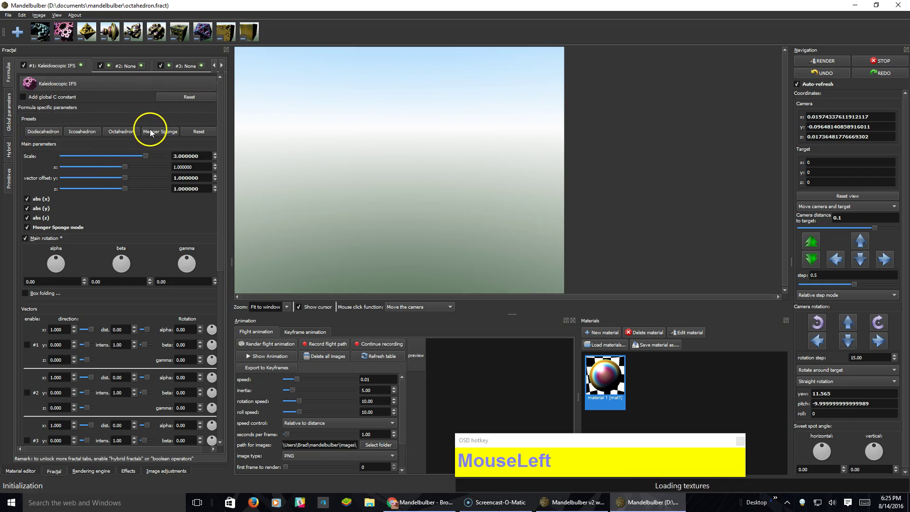
click(847, 196)
Step: Move the camera in three stages to a close-up of the sponge's perforated, triangular openings
click(348, 179)
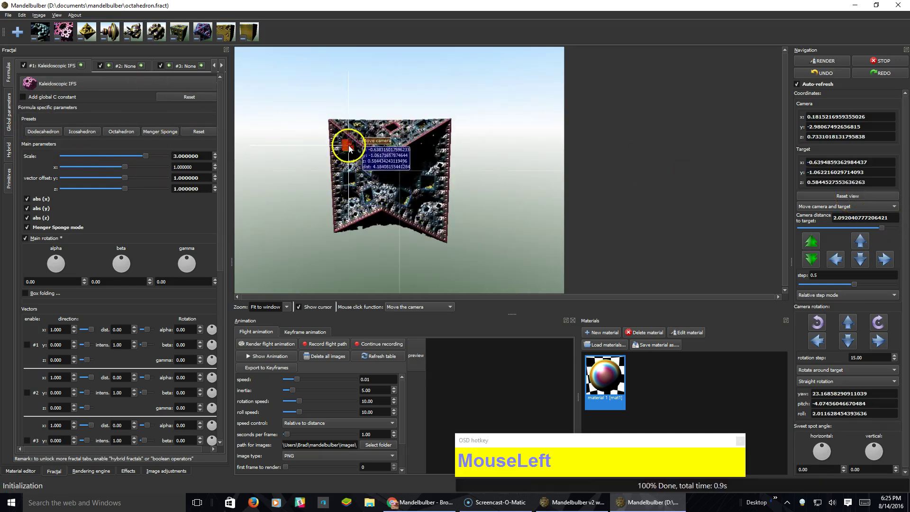
click(462, 204)
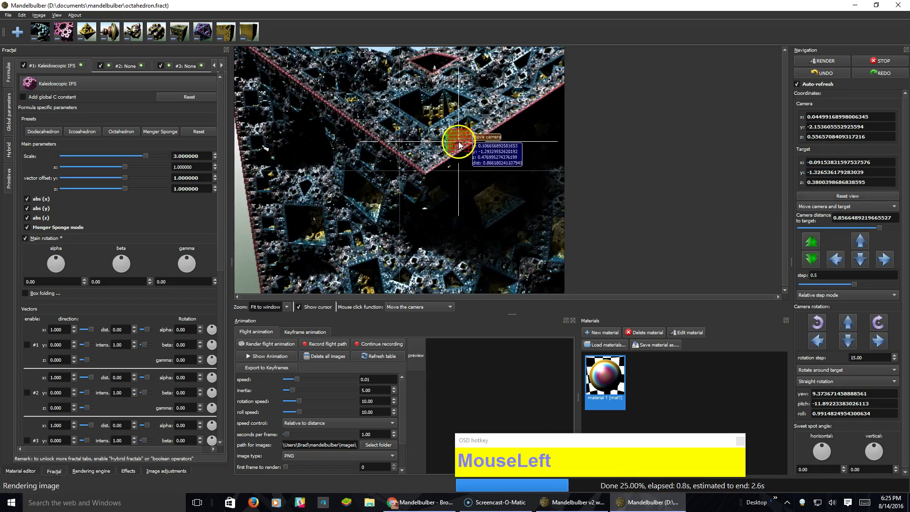
click(417, 126)
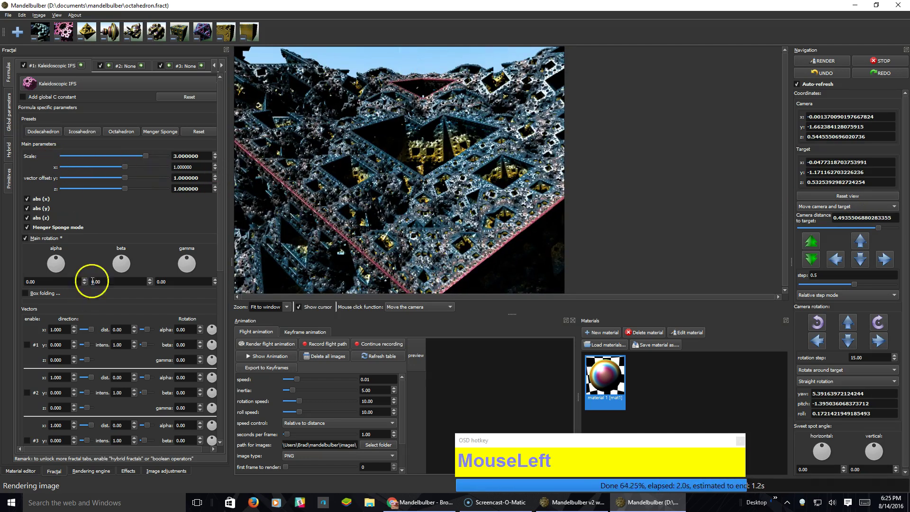
Step: Set the Kaleidoscopic IFS vector offset to 1.409091 in x and 1.363636 in y
drag(123, 169, 129, 167)
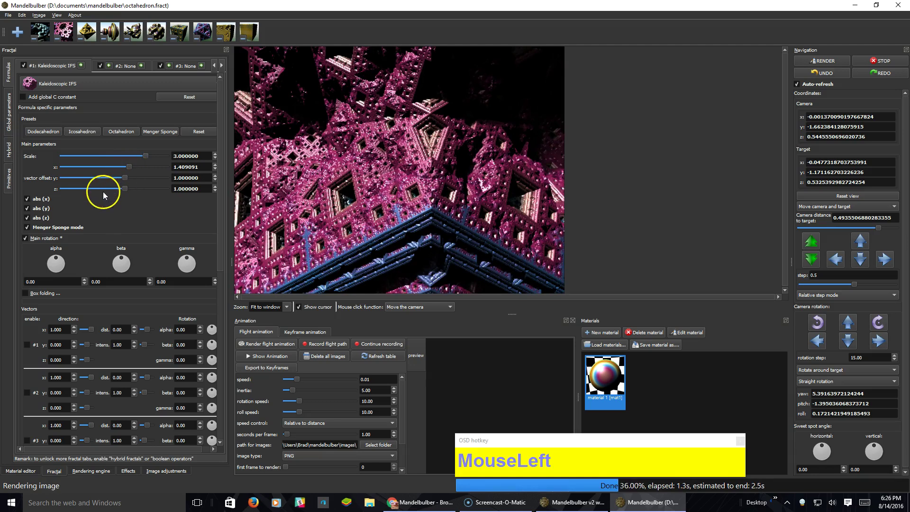
drag(126, 180, 129, 183)
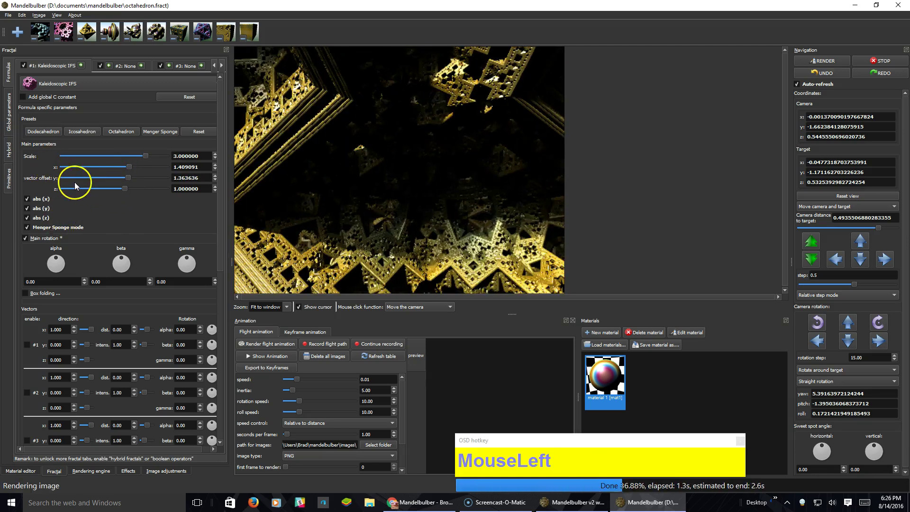
Step: Review the fractal's global parameters and enable hybrid fractals
click(8, 124)
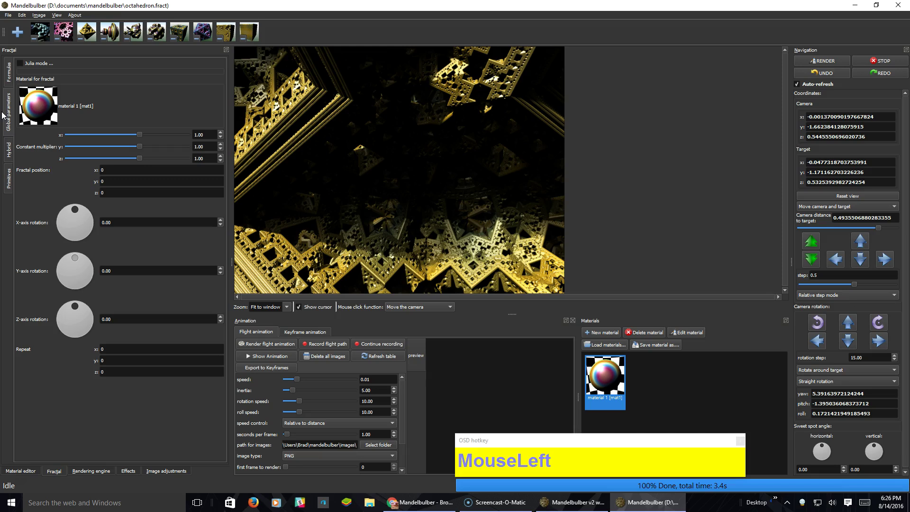
click(9, 154)
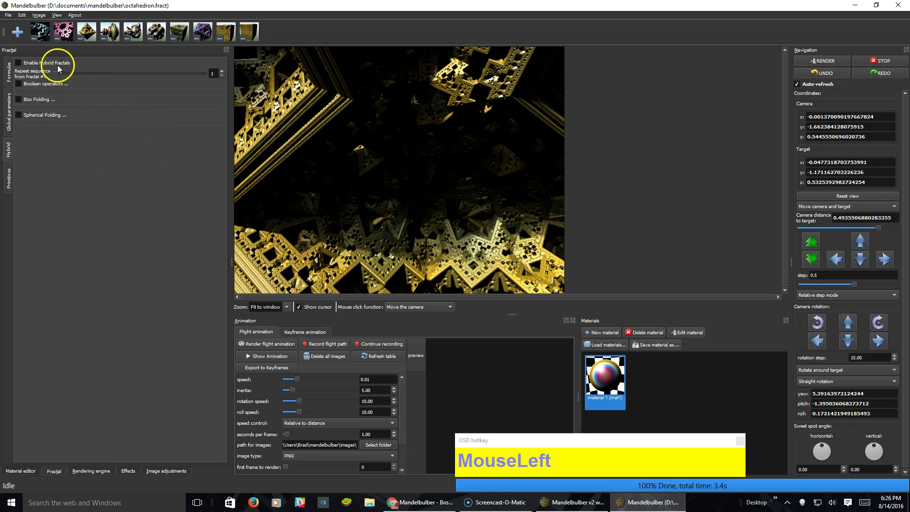
click(20, 67)
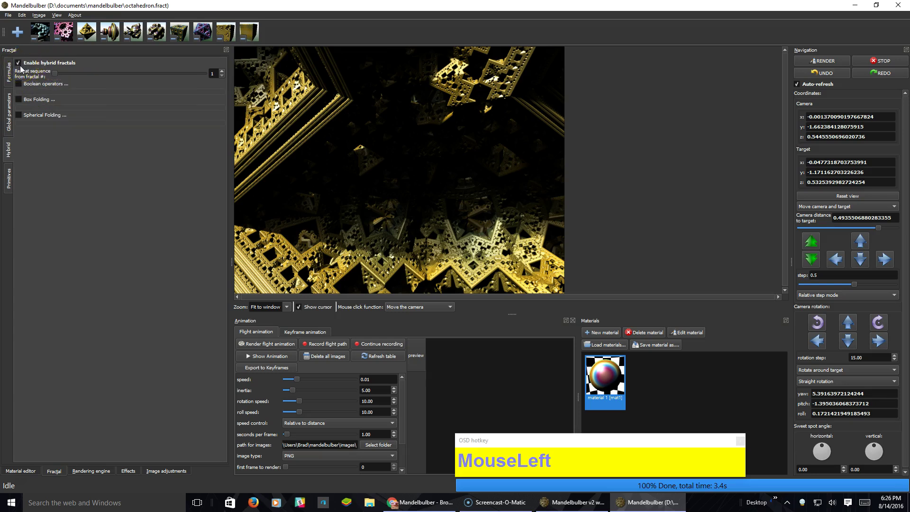
click(16, 70)
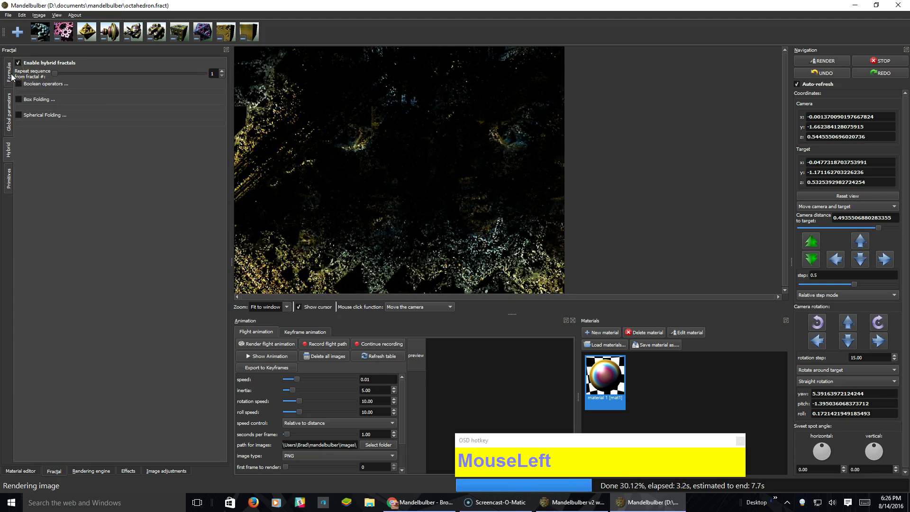
Step: Assign the AboxModKaliEiffie formula to fractal slot #2 to combine it with the Kaleidoscopic IFS
click(12, 78)
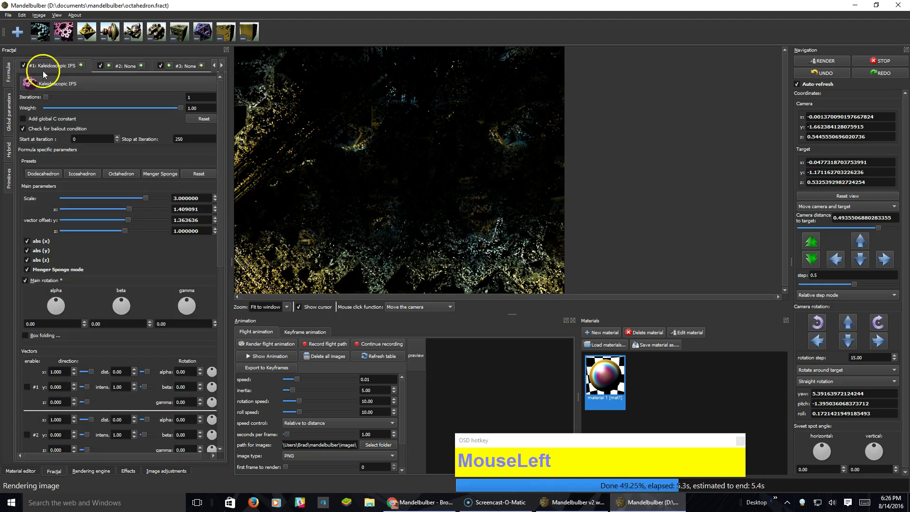
click(128, 67)
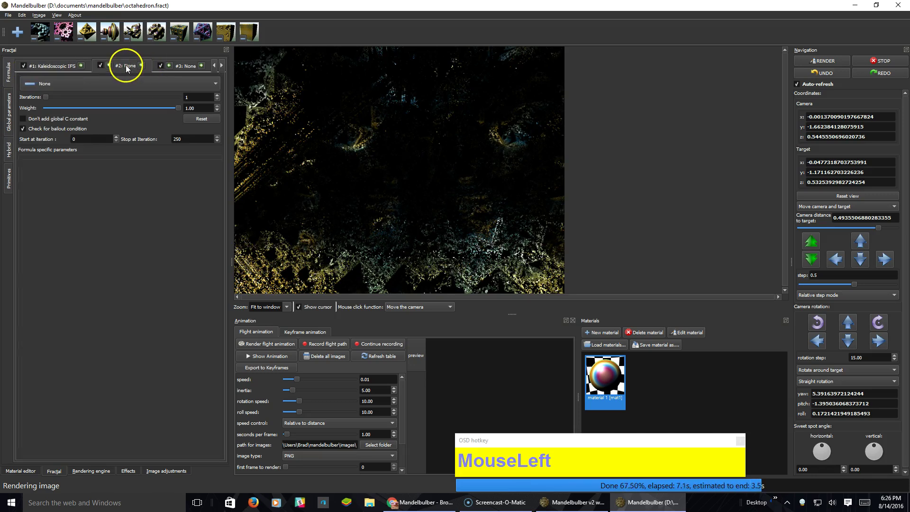
click(84, 82)
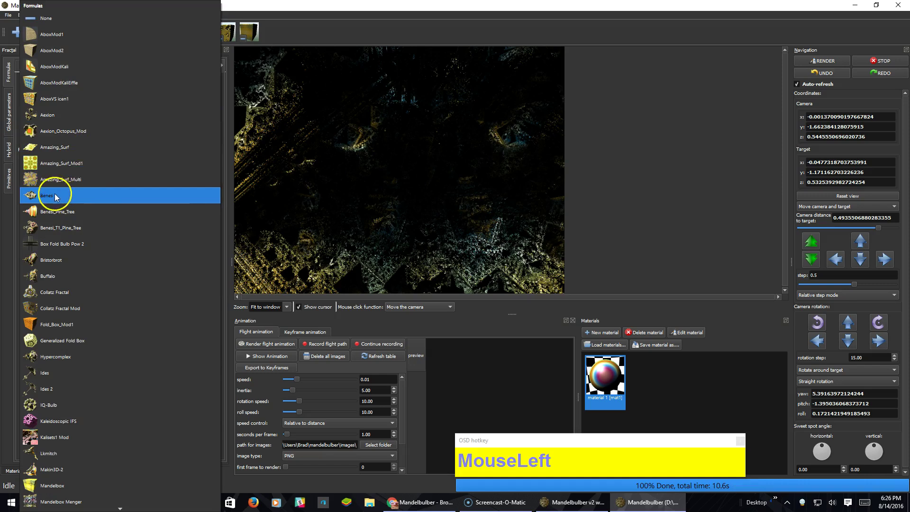
click(52, 79)
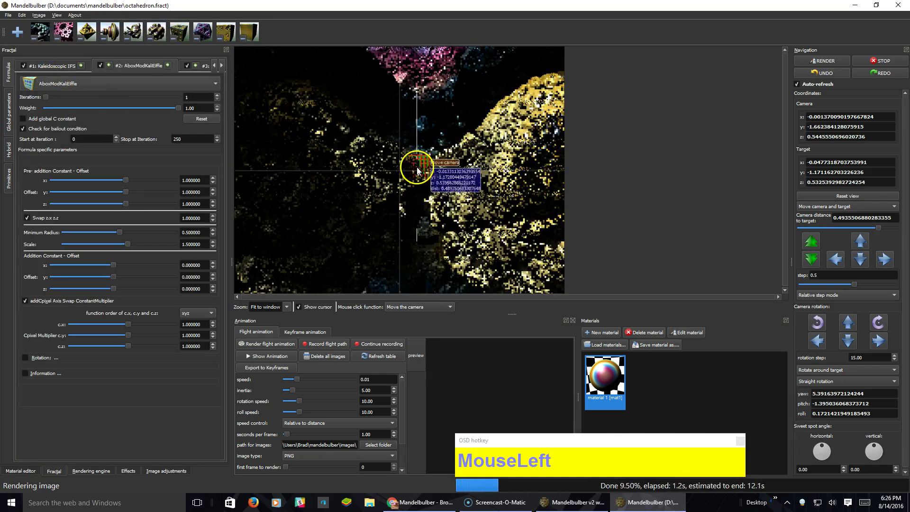
Step: Reset the view and move the camera in close to the upper part of the hybrid fractal
click(817, 196)
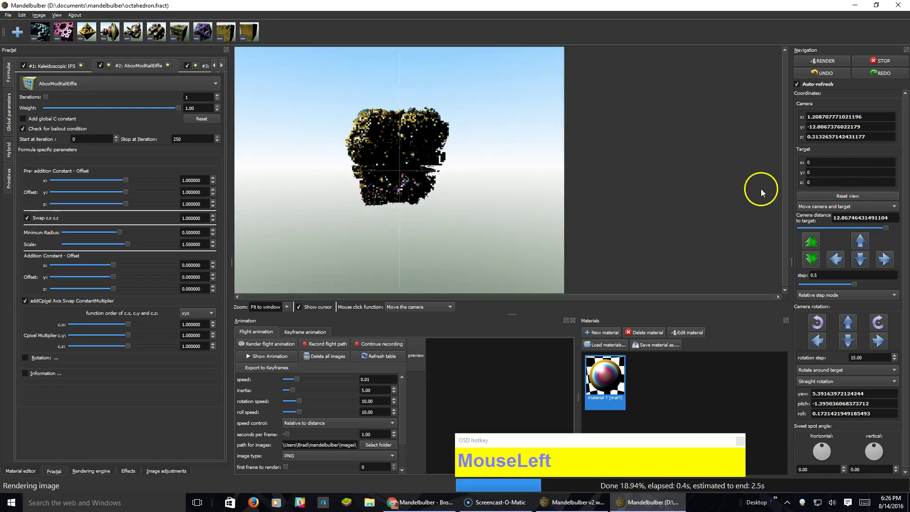
click(385, 142)
click(382, 154)
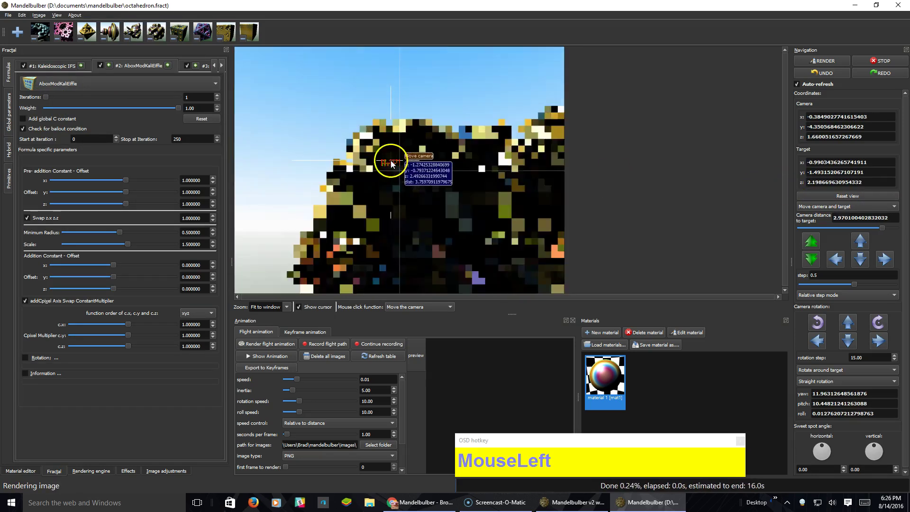
click(375, 167)
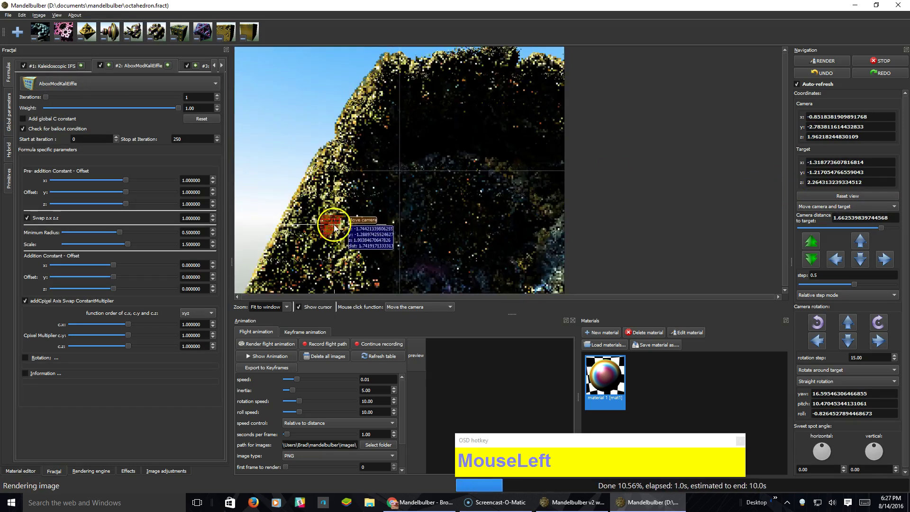
Step: Move the camera closer to the hybrid fractal's surface and set the AboxModKaliEiffie iterations to 5
click(314, 217)
click(442, 216)
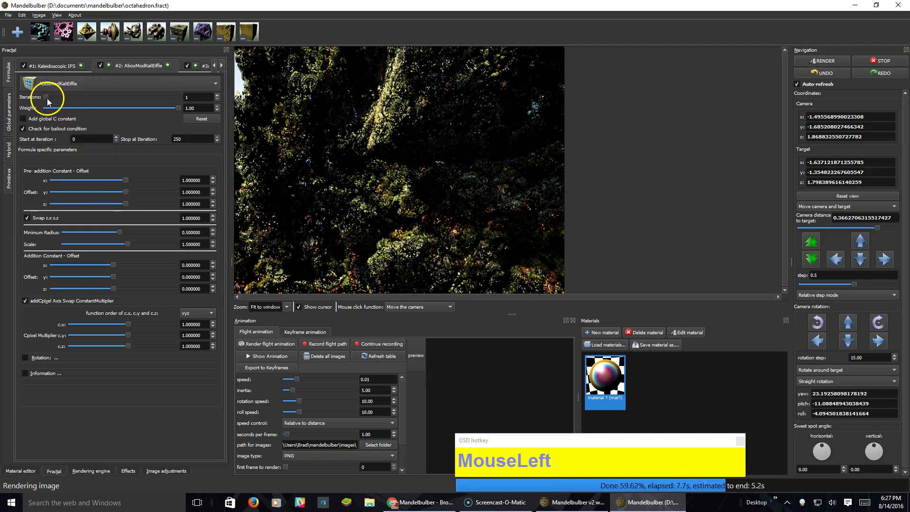
mouse_move(45, 97)
mouse_down()
mouse_move(55, 94)
mouse_move(47, 102)
mouse_up()
Step: Explore the hybrid fractal by moving the camera in and out around its surface
click(301, 134)
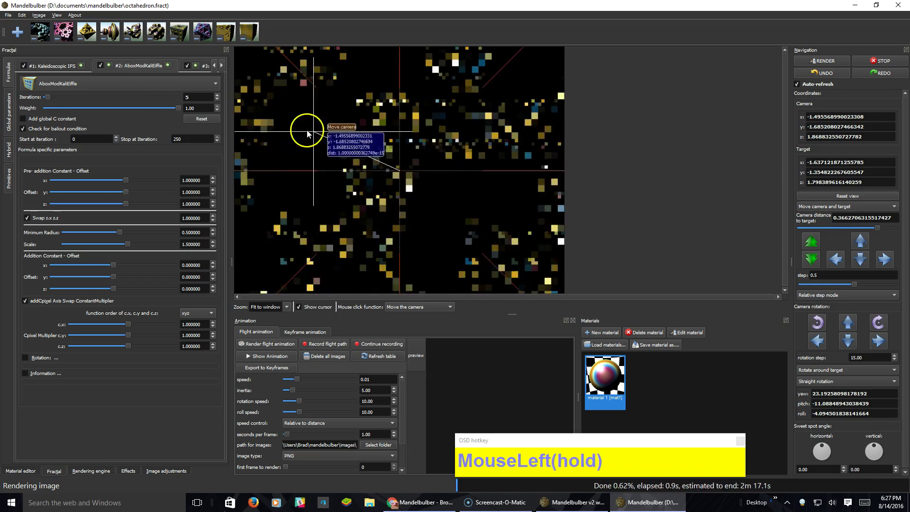
click(390, 142)
right_click(459, 145)
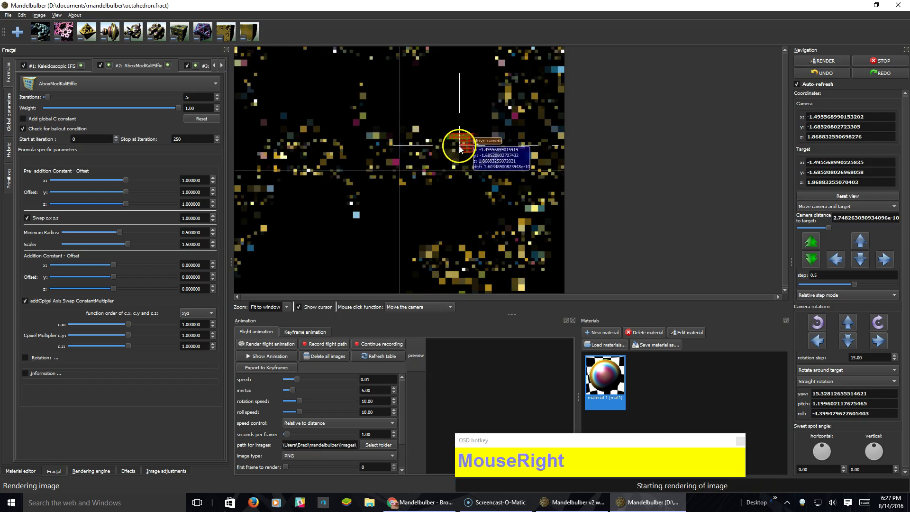
right_click(451, 137)
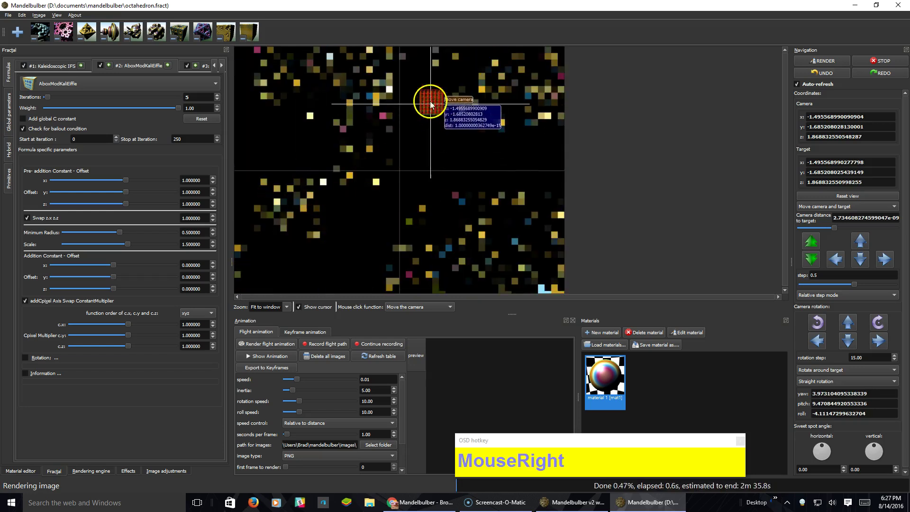
click(406, 142)
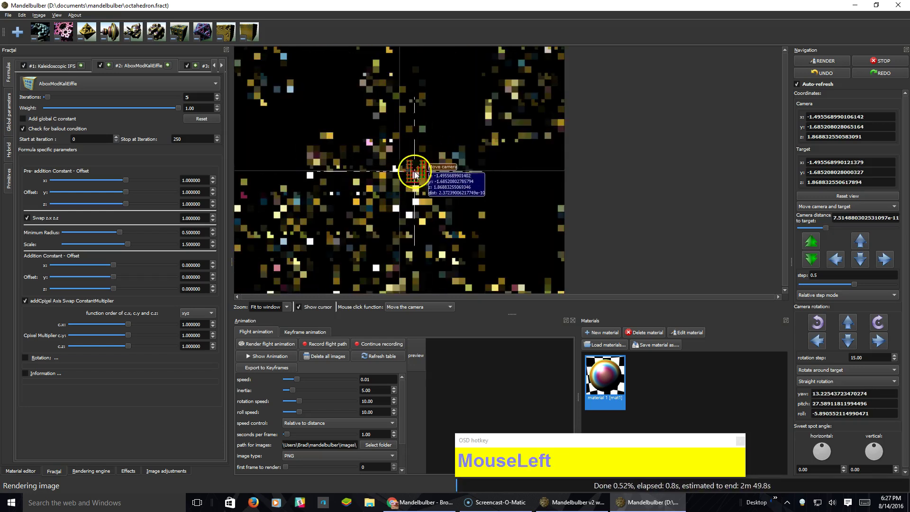
click(311, 148)
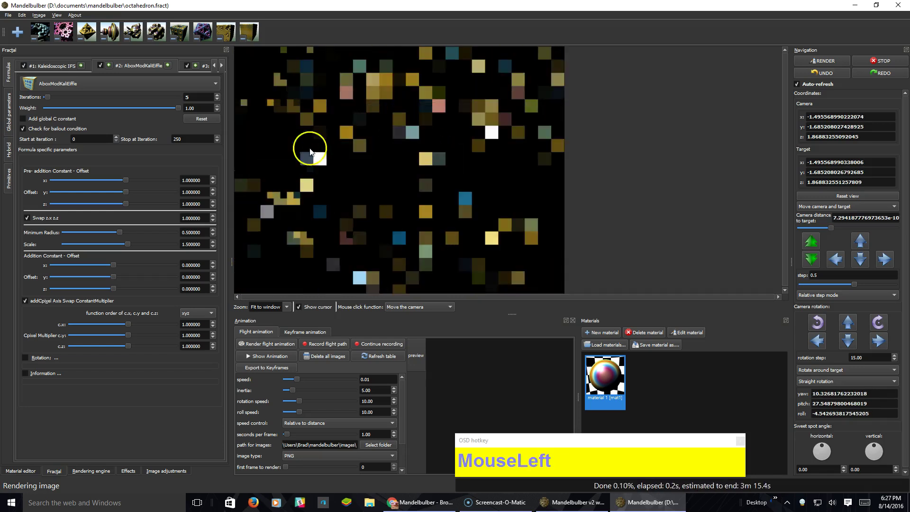
Step: Change fractal slot #2 to the Mandelbulb 2 formula and reframe the hybrid fractal from a reset view to a close-up
click(109, 81)
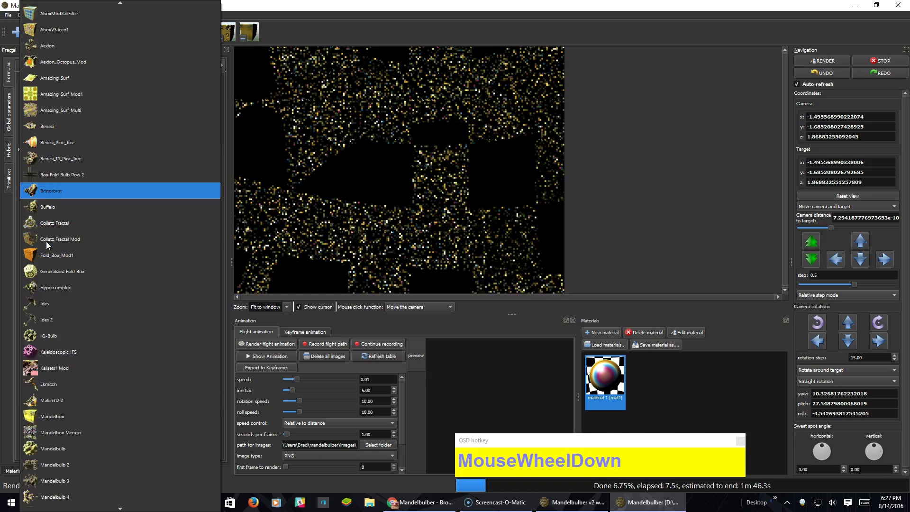
scroll(46, 241, down, 2)
scroll(61, 248, down, 1)
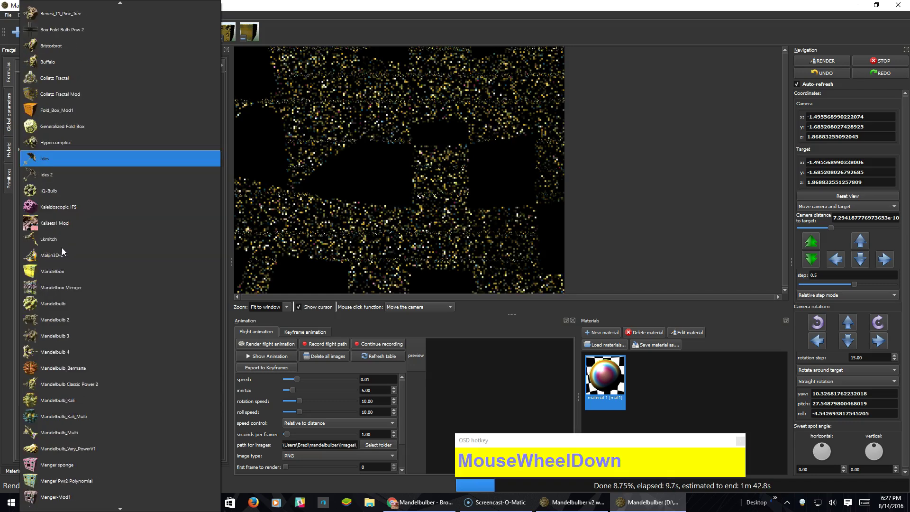
click(51, 321)
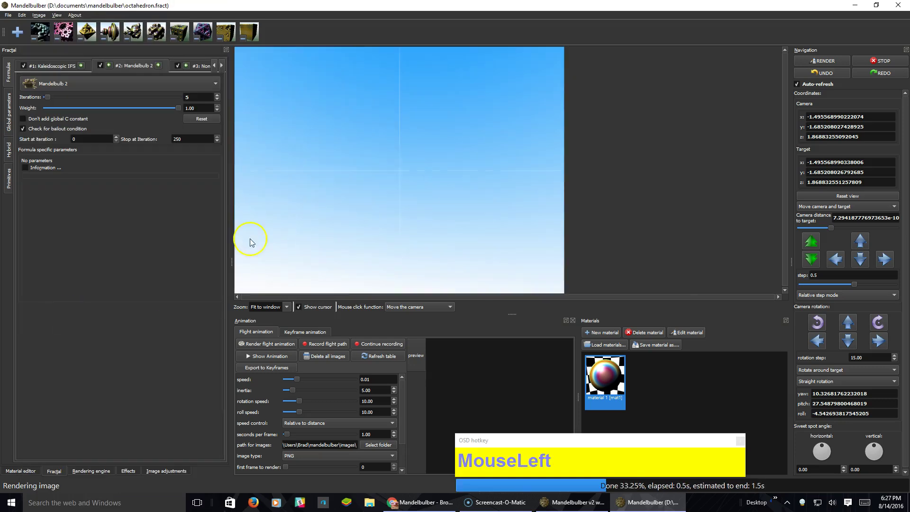
click(869, 196)
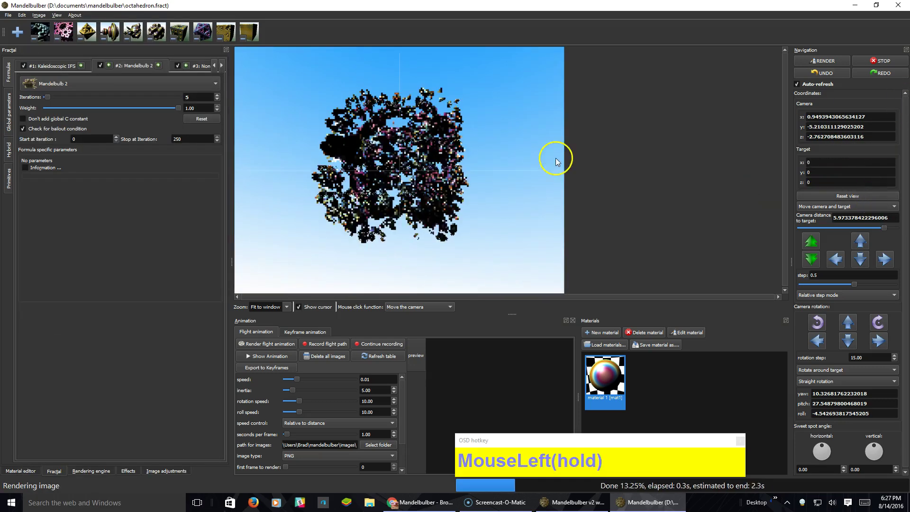
drag(412, 175, 360, 151)
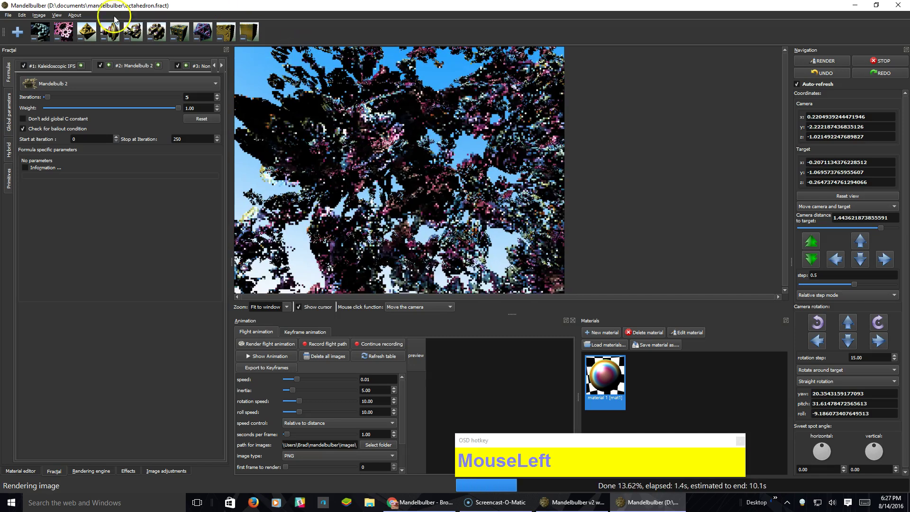
Step: Load the mandelbulb_power_9 preset fractal
right_click(154, 32)
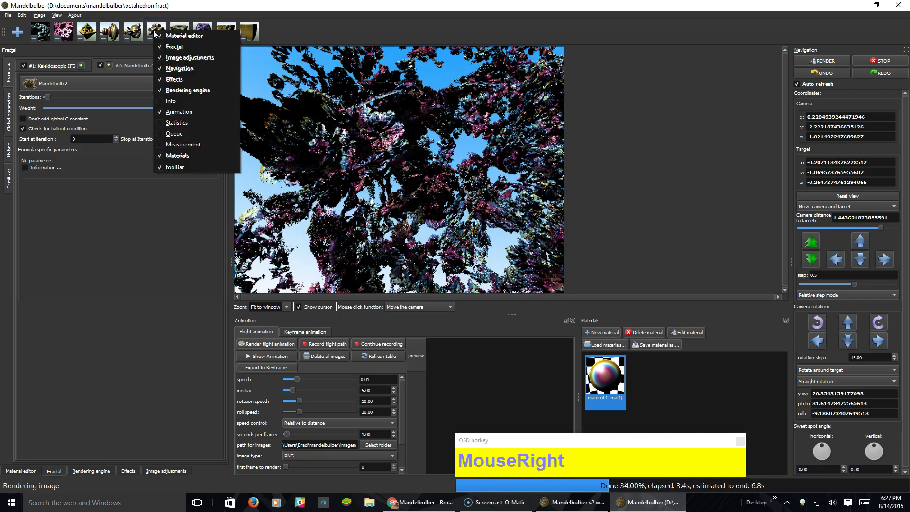
click(154, 33)
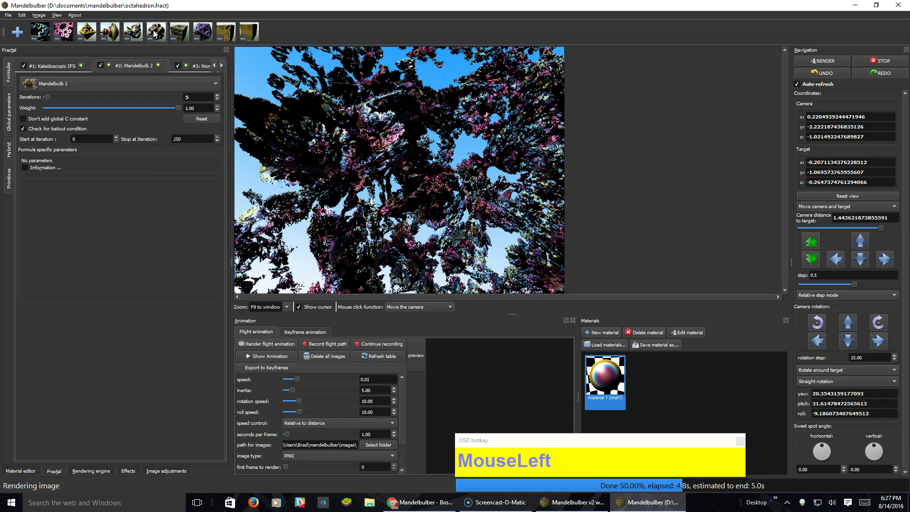
click(155, 32)
click(155, 32)
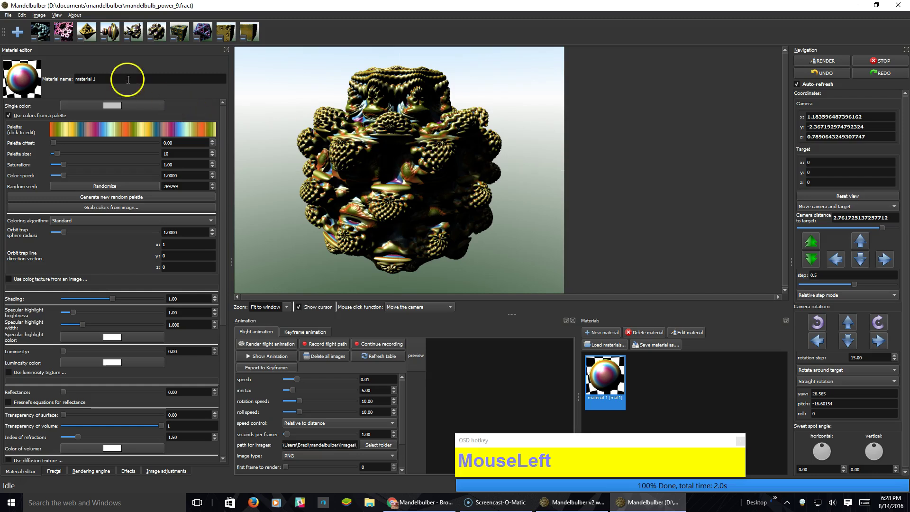
Step: Add a sphere primitive and place it on the upper-left part of the Mandelbulb's surface
click(55, 471)
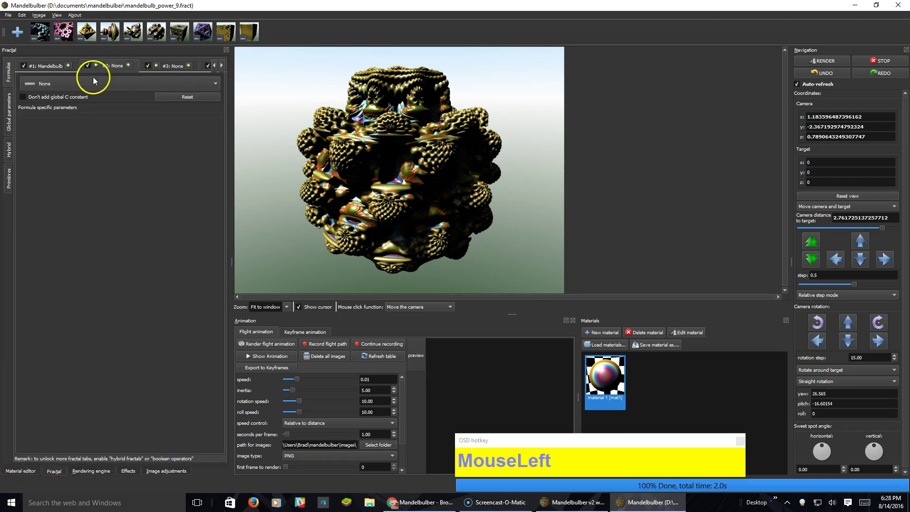
click(8, 184)
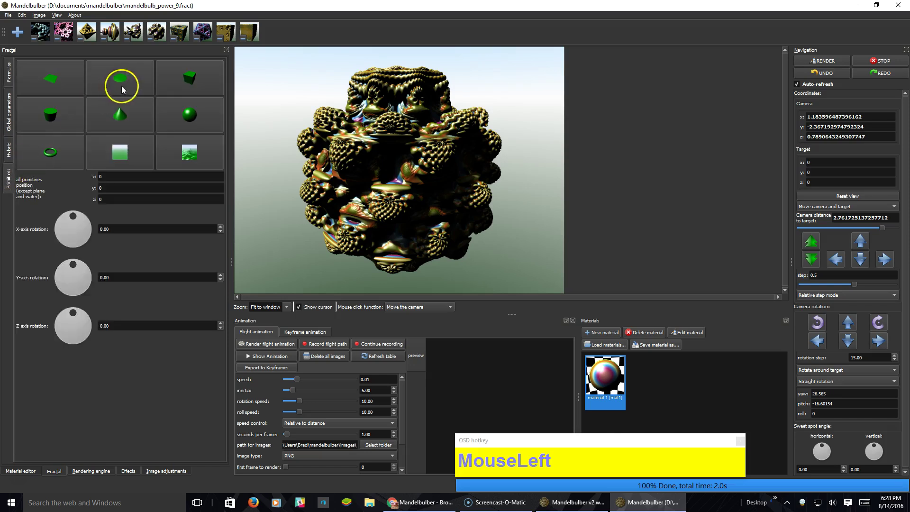
click(189, 115)
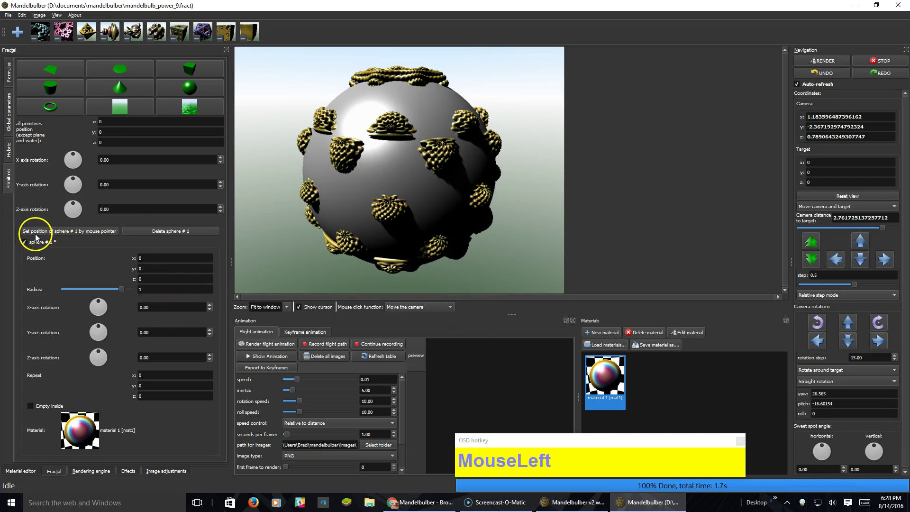
click(91, 231)
click(323, 124)
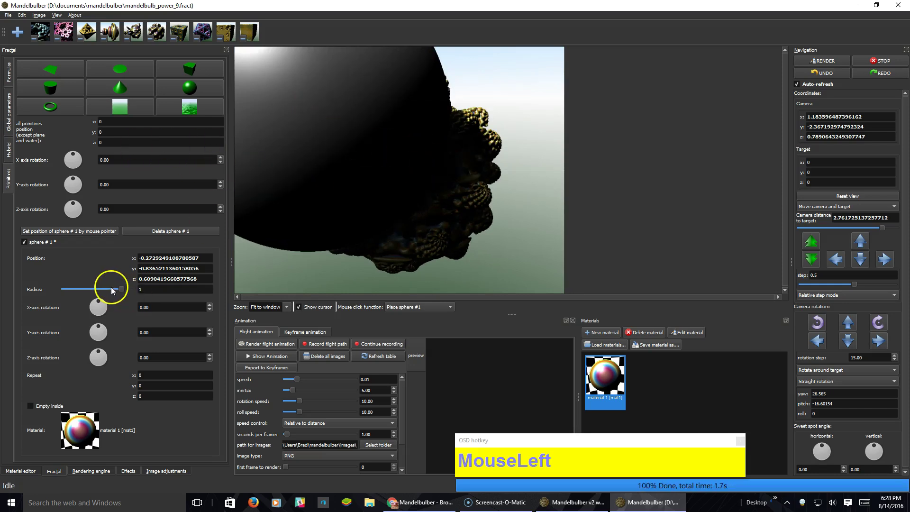
Step: Reduce the sphere's radius to 0.00120226 and reposition it on the left part of the Mandelbulb
mouse_move(119, 289)
mouse_down()
mouse_move(100, 293)
mouse_move(110, 290)
mouse_up()
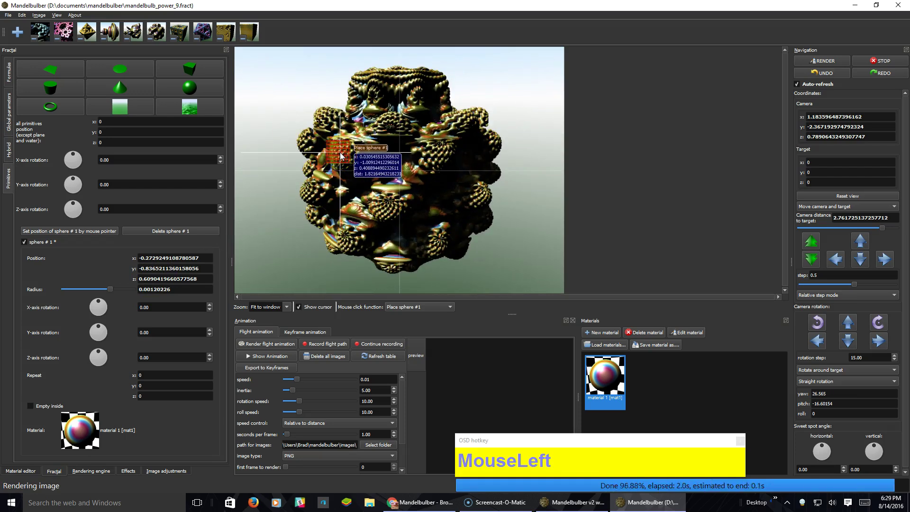
click(337, 152)
click(330, 153)
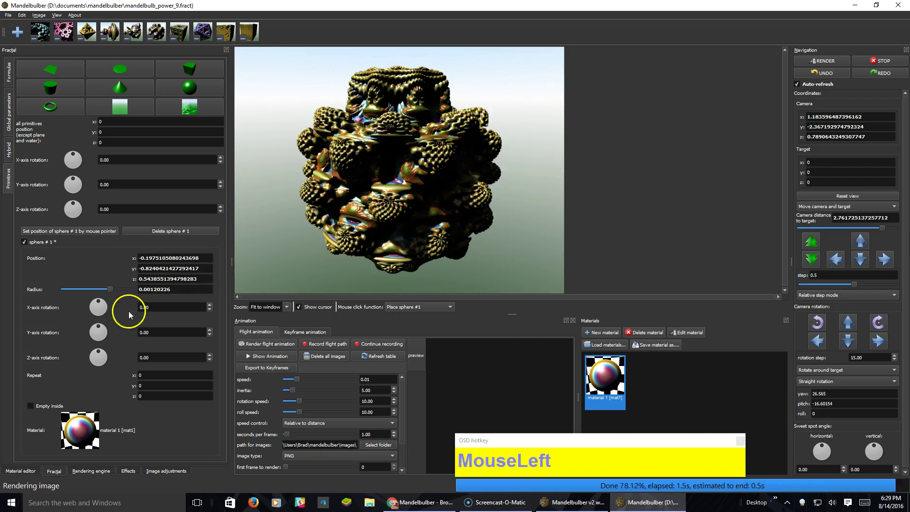
Step: Enlarge the sphere and settle its radius at 0.851138
drag(113, 289, 126, 294)
click(179, 290)
scroll(182, 291, down, 1)
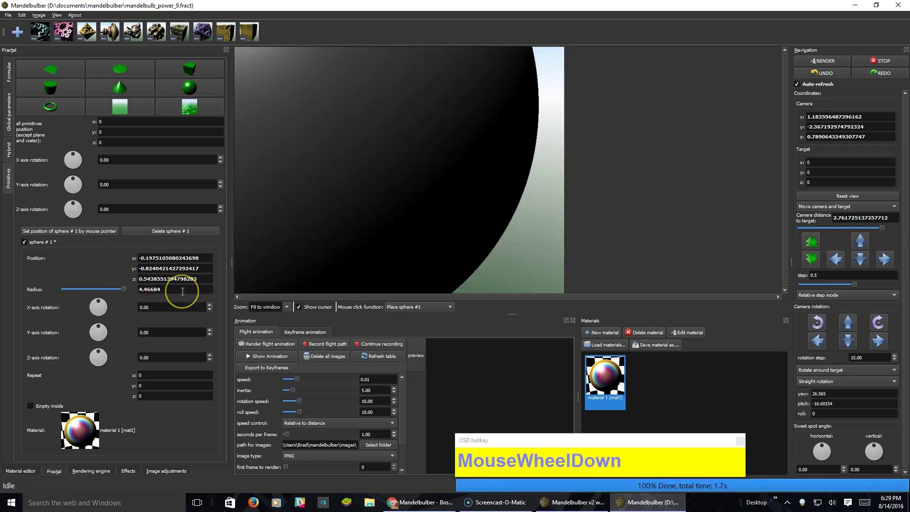
scroll(182, 291, up, 1)
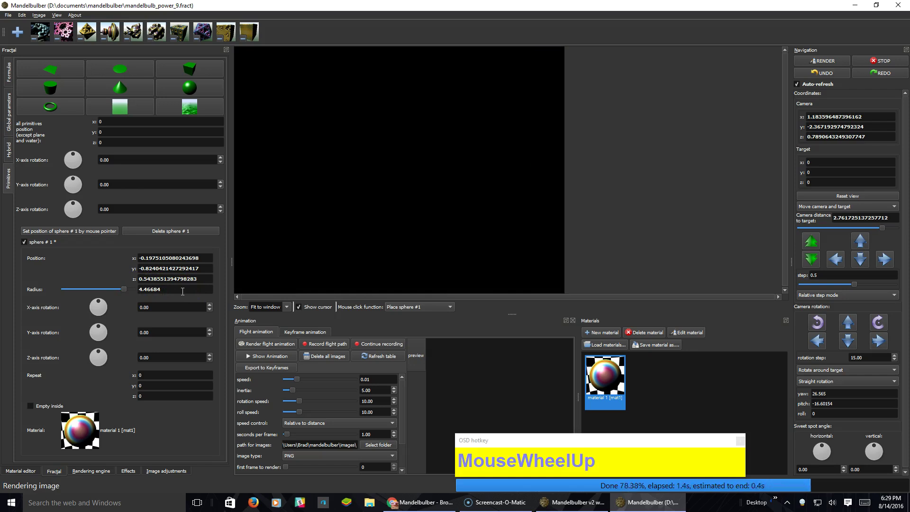
click(153, 287)
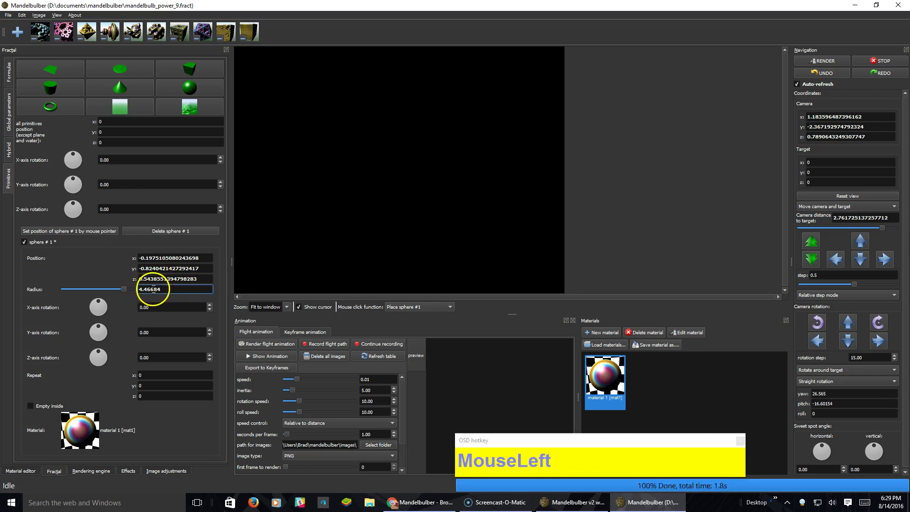
drag(122, 289, 121, 289)
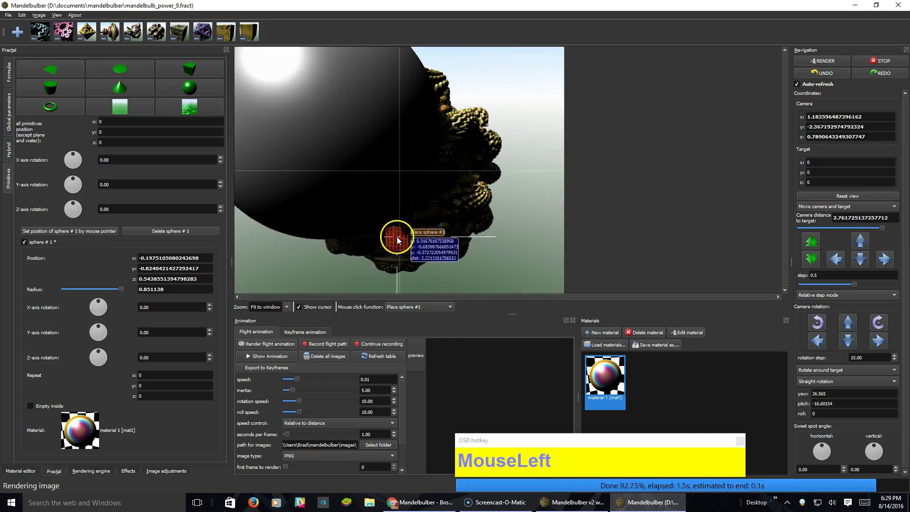
Step: Place the sphere on the lower-right part of the Mandelbulb, then delete the sphere
click(480, 205)
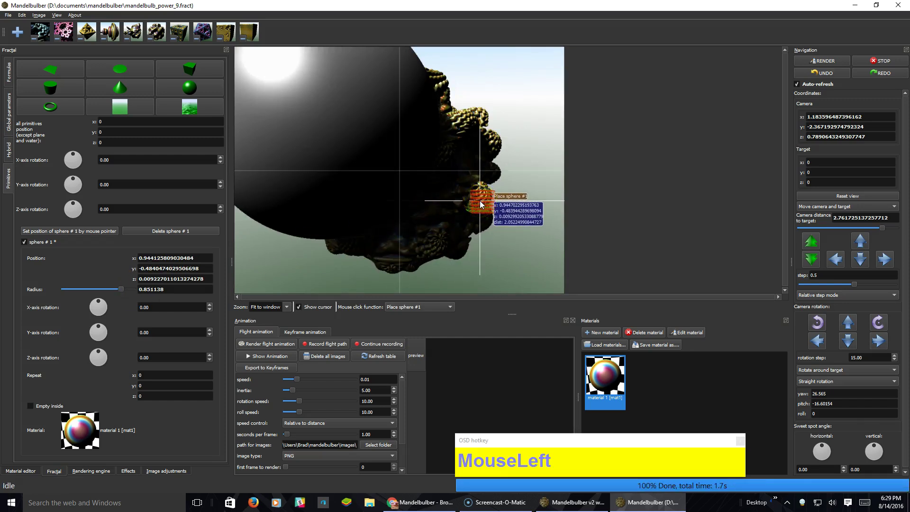
click(459, 204)
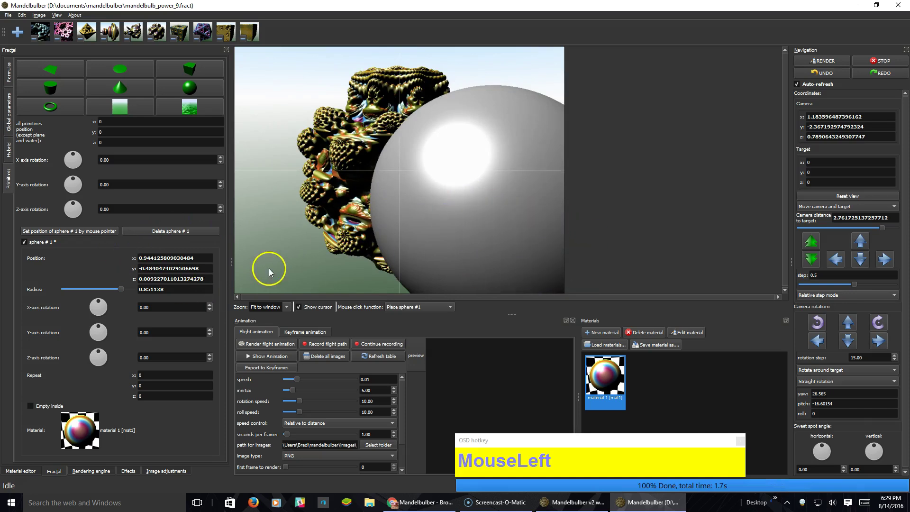
click(167, 230)
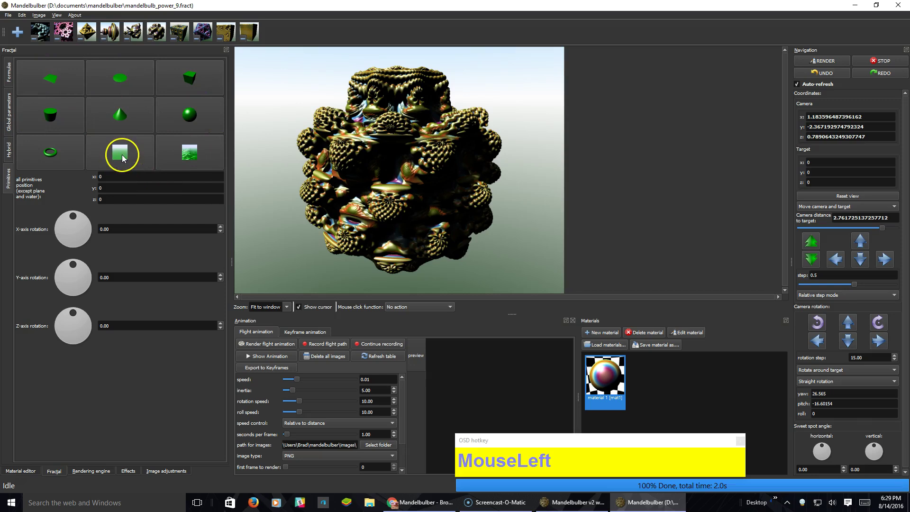
Step: Add a water primitive to the scene and delete it again
click(190, 151)
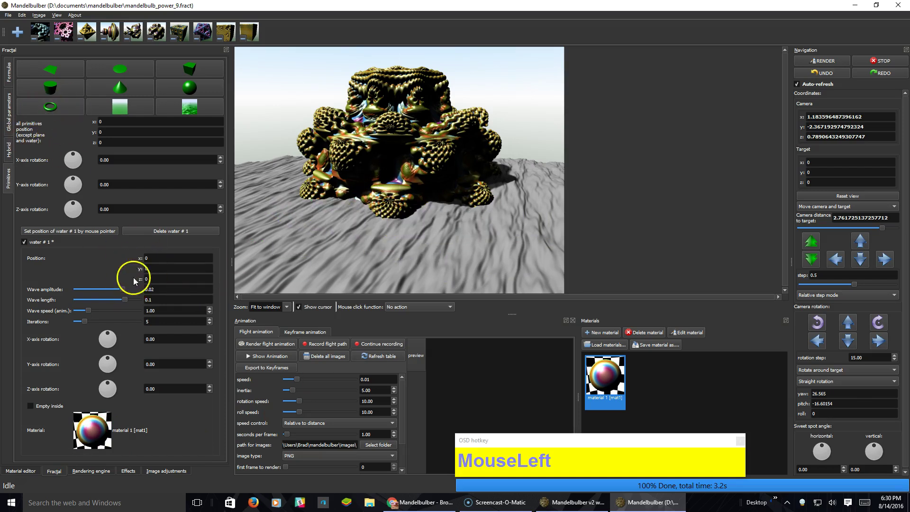
click(180, 232)
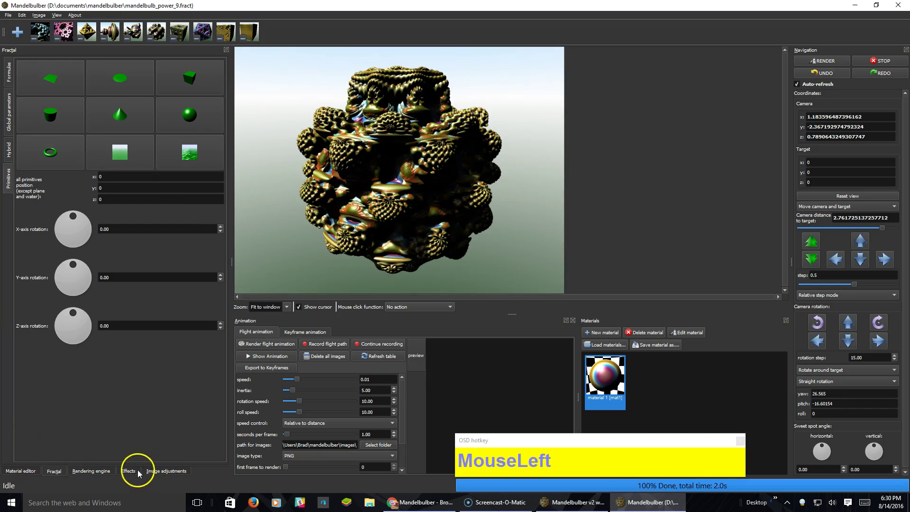
Step: Show the image adjustment settings and set the mouse click function to Move the camera
click(177, 471)
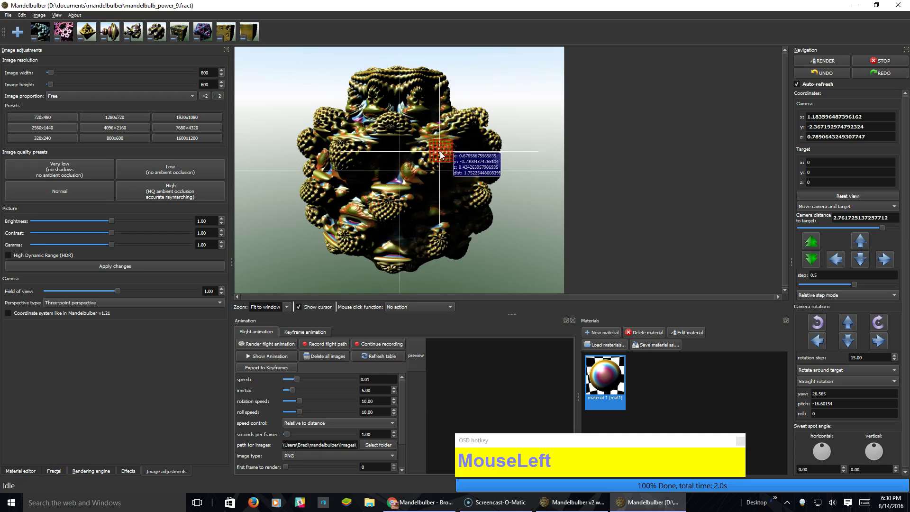
click(372, 205)
click(356, 161)
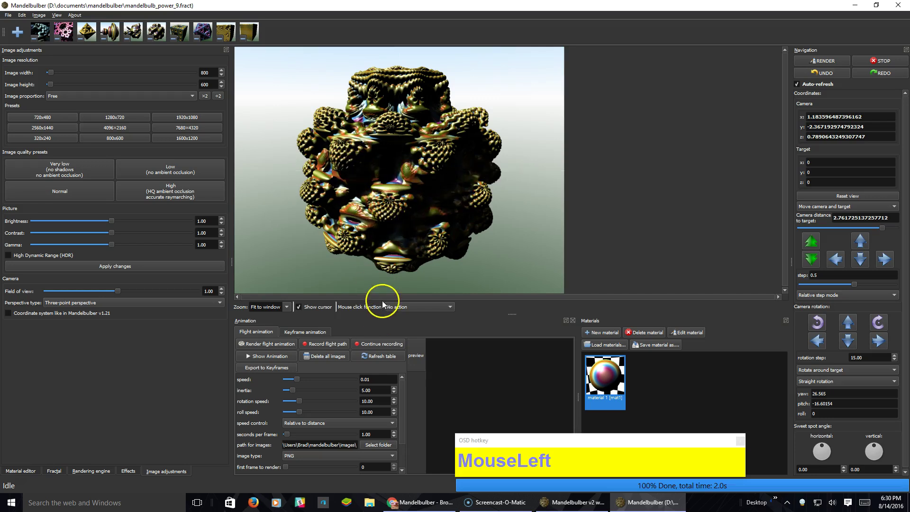
click(400, 306)
click(409, 318)
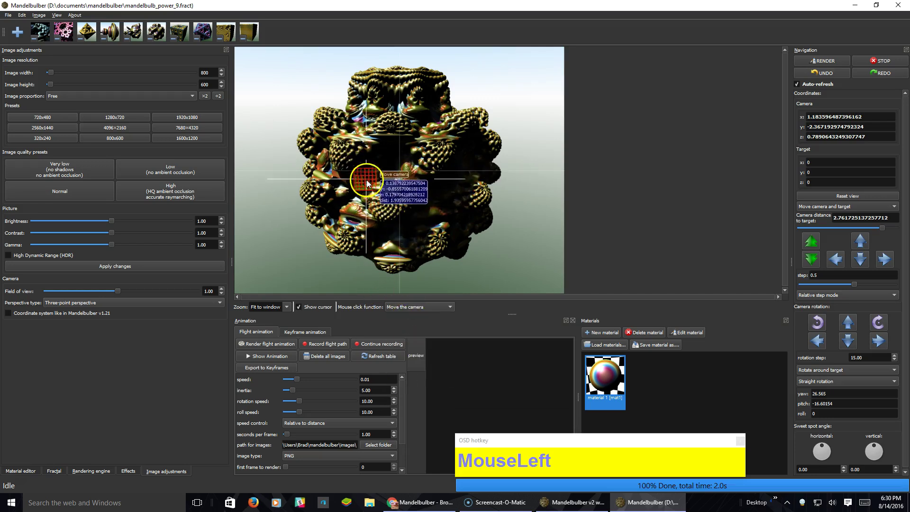
Step: Move the camera in on the Mandelbulb's surface and set the image resolution to the 320x240 preset, then back off slightly
click(366, 174)
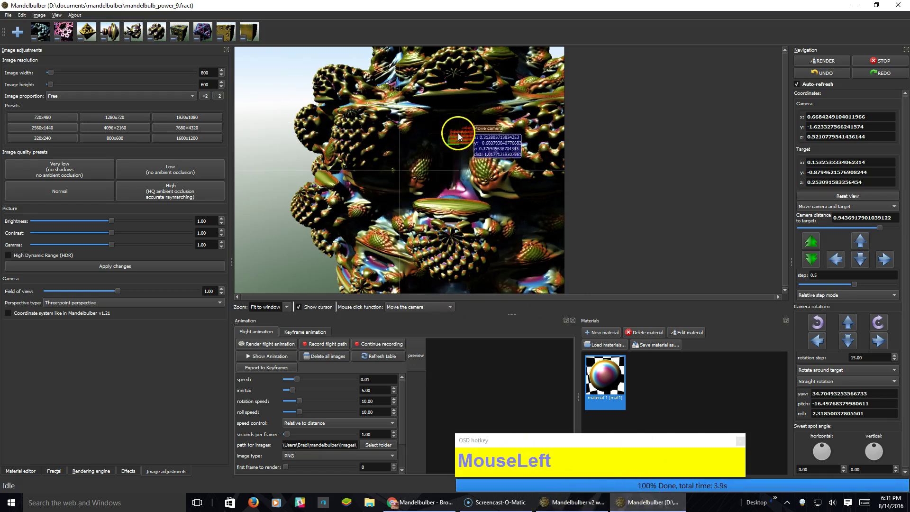
click(526, 145)
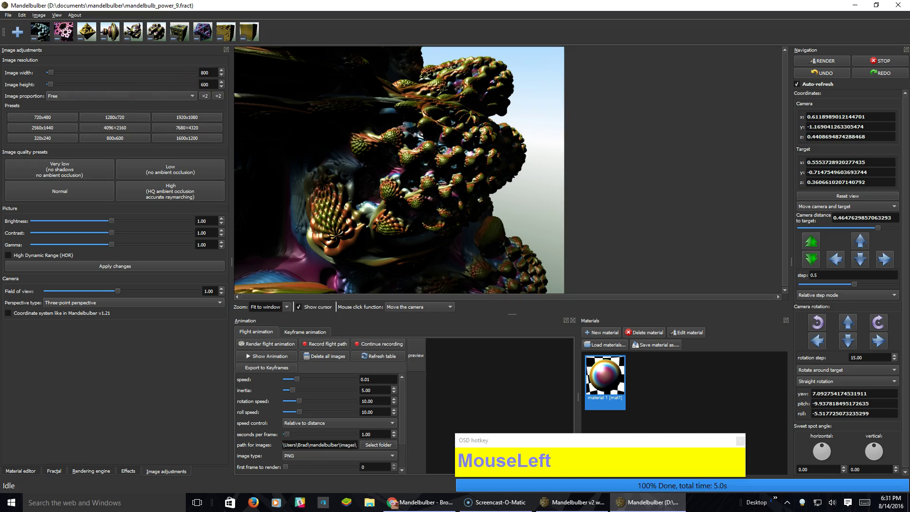
click(36, 139)
right_click(410, 163)
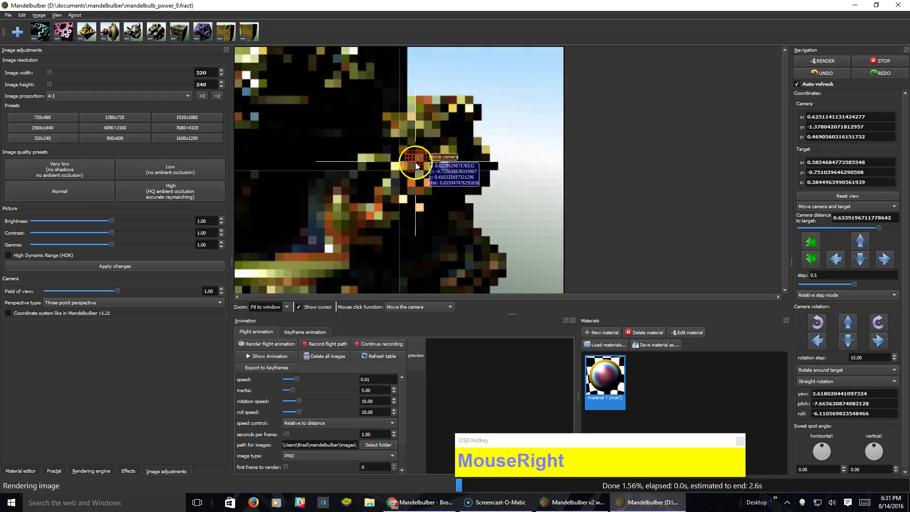
Step: Back the camera off, then move it in on the spiral bulb low on the Mandelbulb's surface
right_click(389, 171)
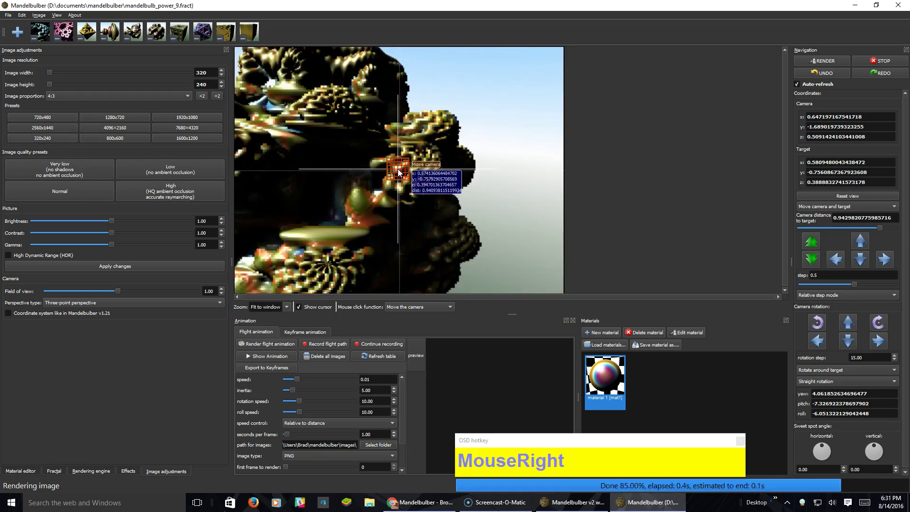
click(320, 269)
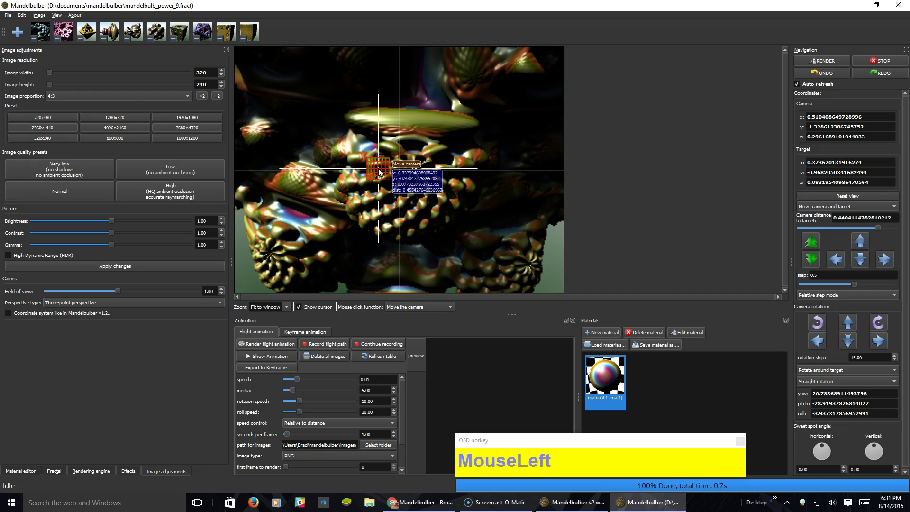
click(48, 216)
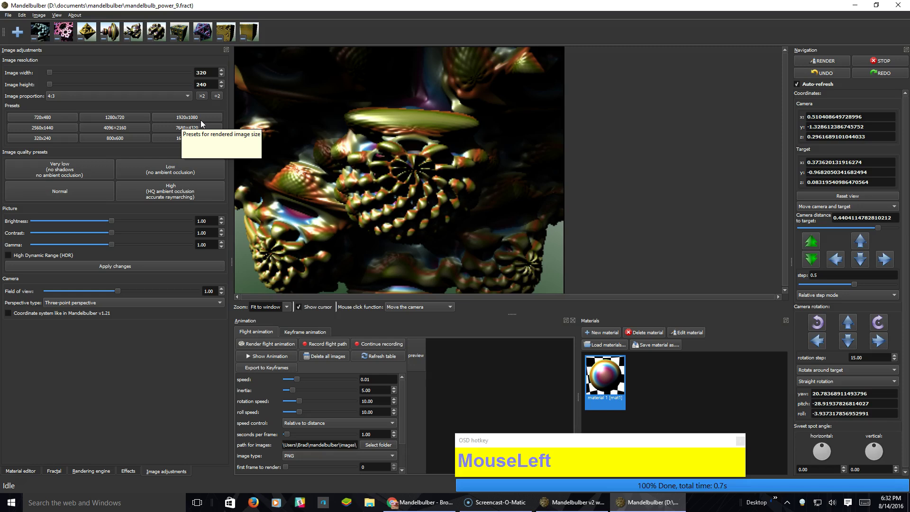
click(94, 187)
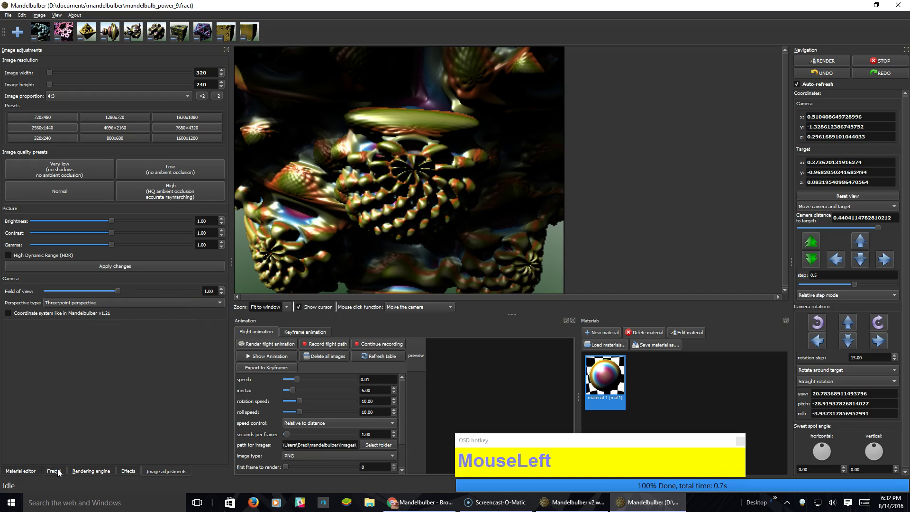
Step: Show the Mandelbulb formula's parameters and raise its Power slightly to about 9.16
click(12, 72)
click(42, 79)
click(49, 66)
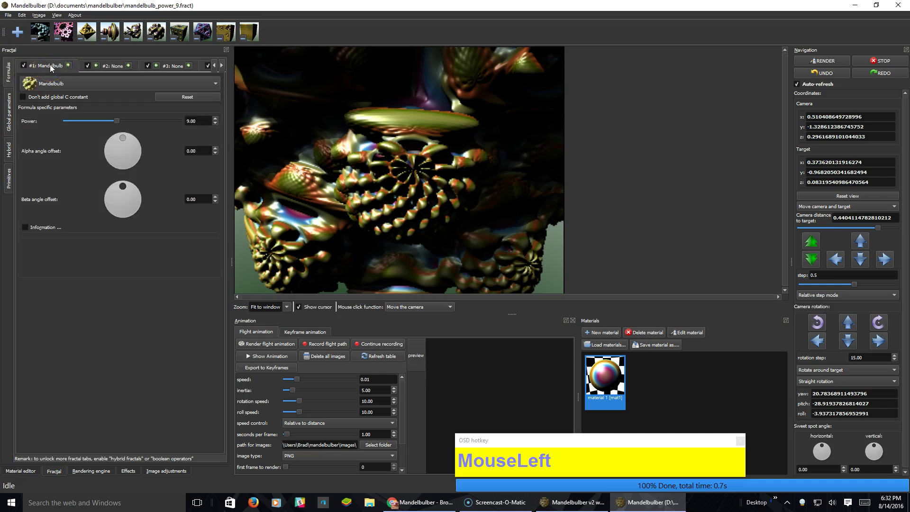
click(160, 110)
drag(116, 124, 118, 121)
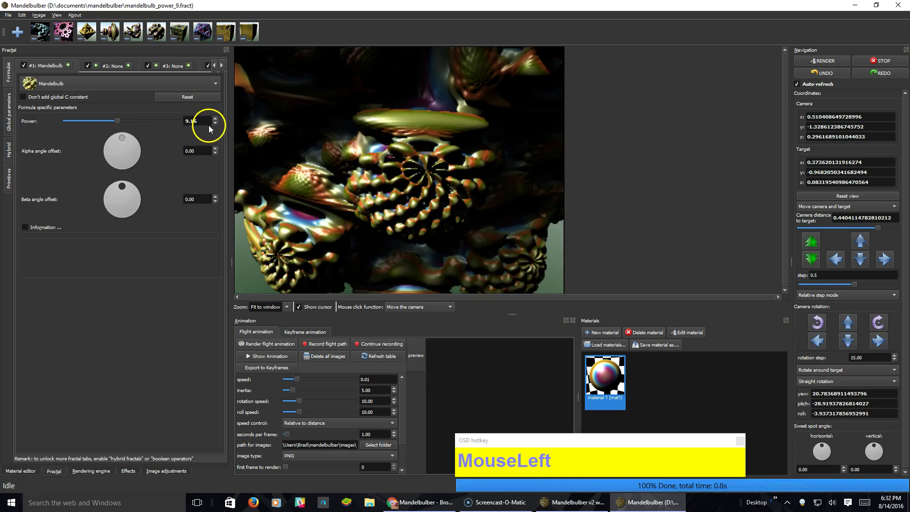
Step: Lower the Mandelbulb's Power briefly, then raise it in increments to 11.26
scroll(205, 121, down, 2)
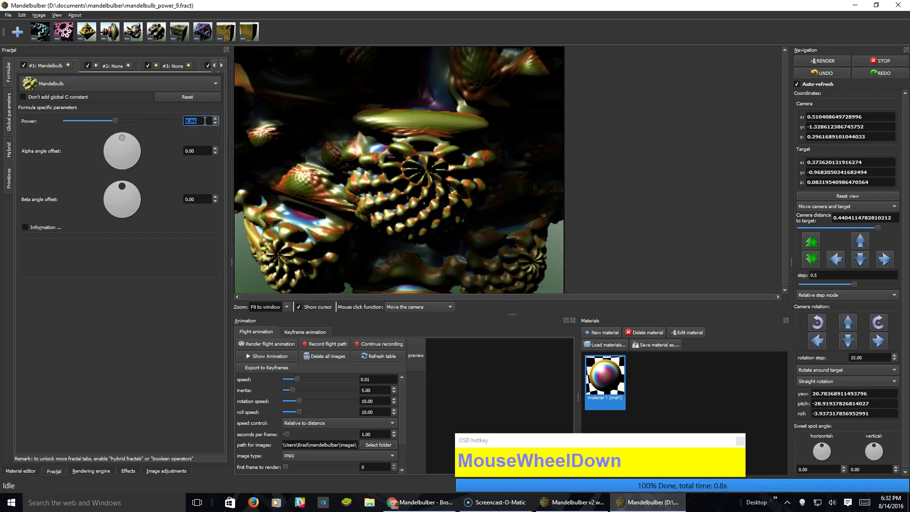
scroll(205, 121, up, 1)
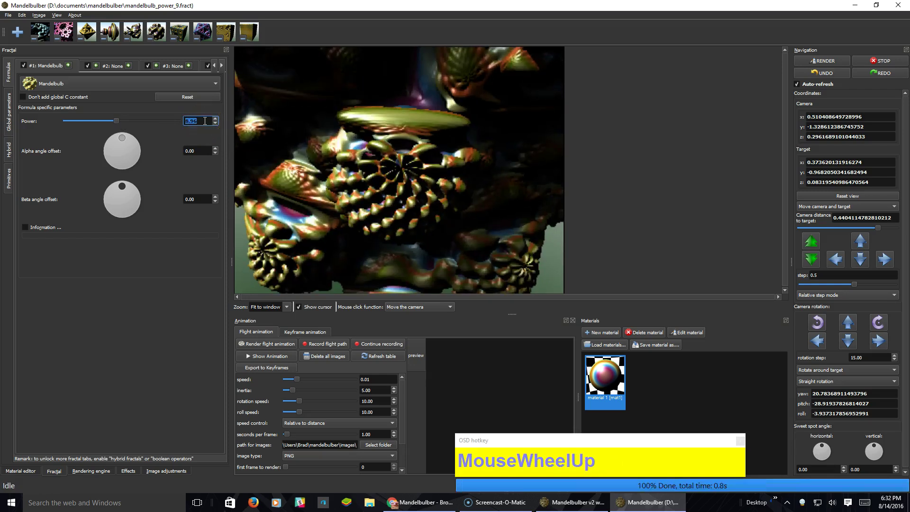
scroll(204, 121, up, 1)
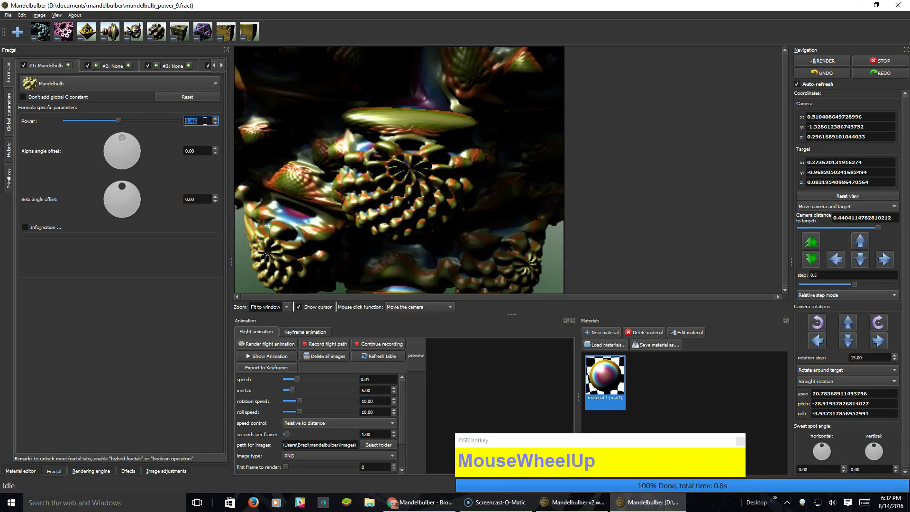
scroll(204, 121, up, 1)
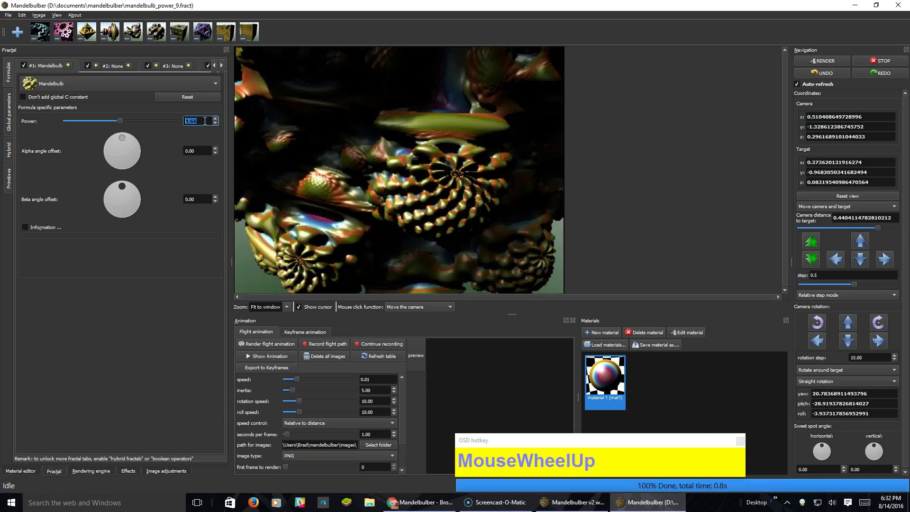
scroll(204, 121, up, 5)
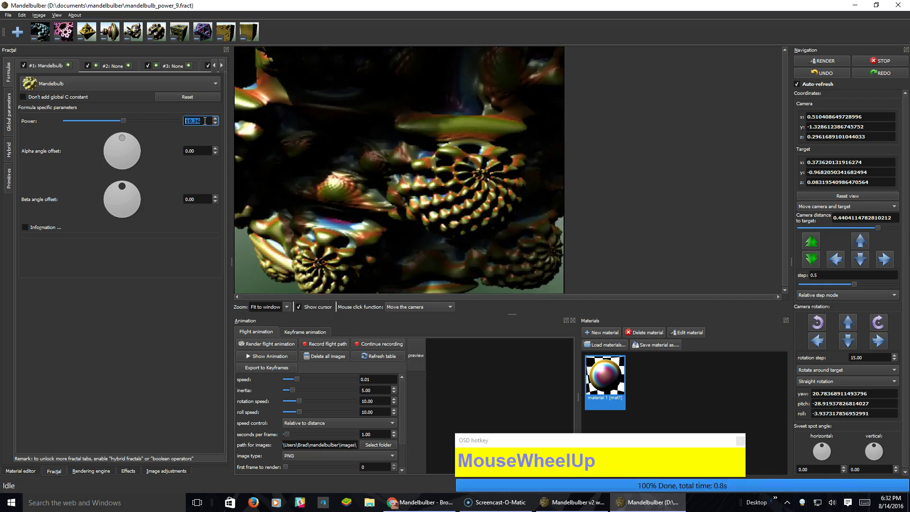
scroll(204, 121, up, 1)
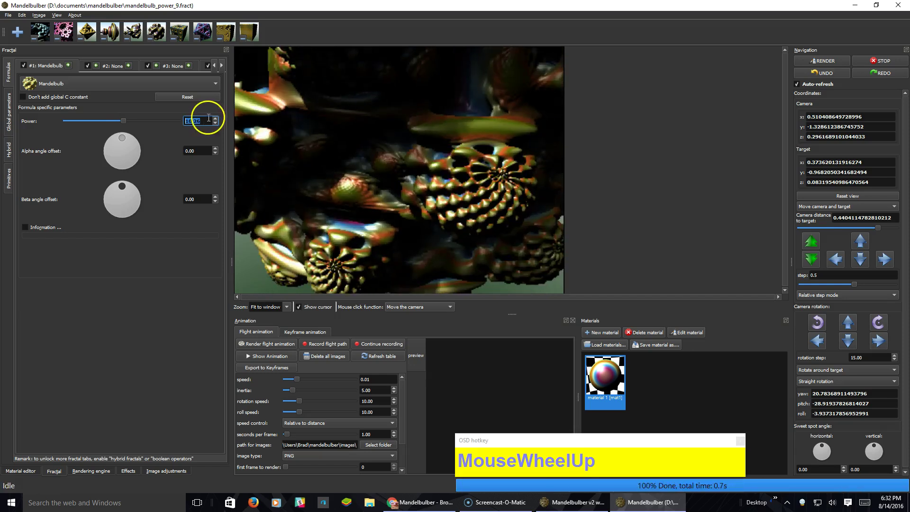
click(216, 119)
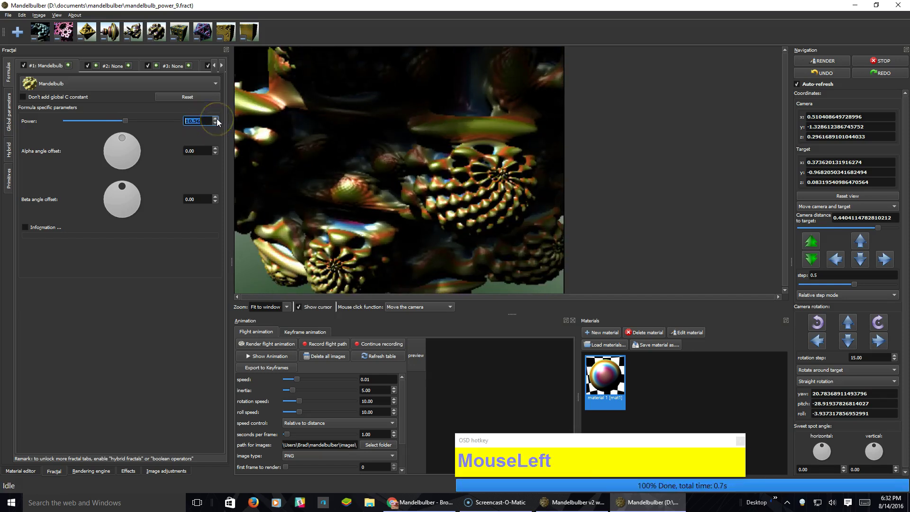
click(215, 119)
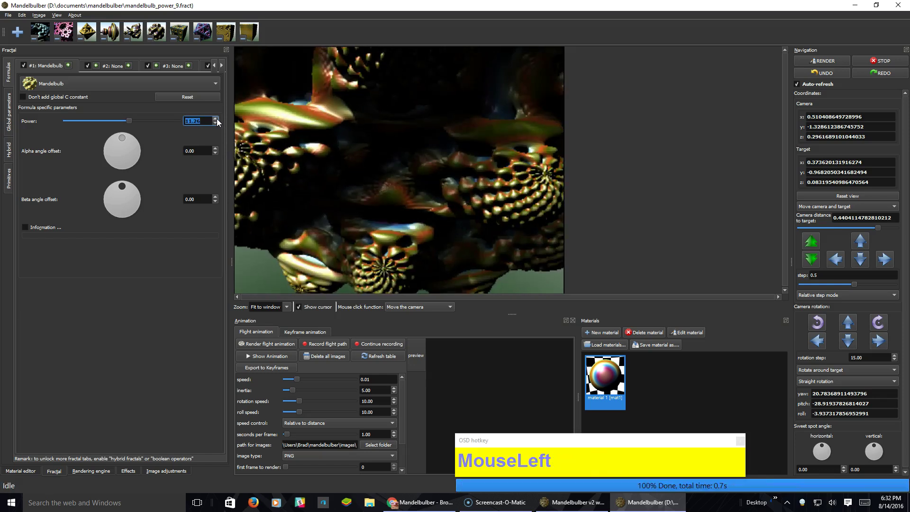
click(222, 113)
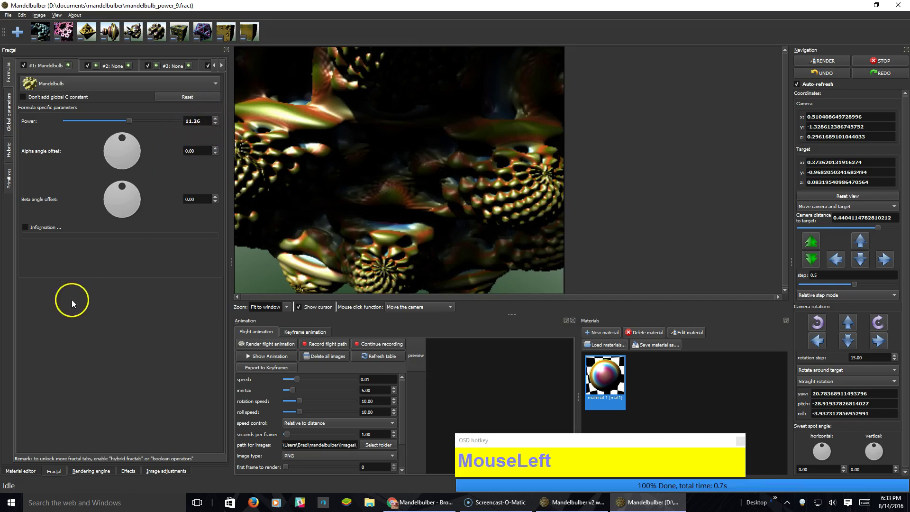
Step: Examine the ray-tracing, volumetric and background settings among the effects
click(129, 472)
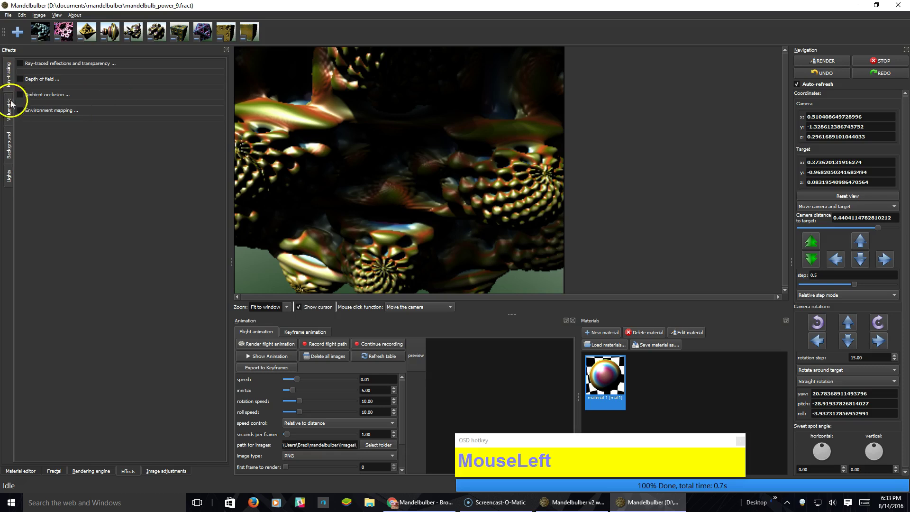
click(7, 79)
click(9, 111)
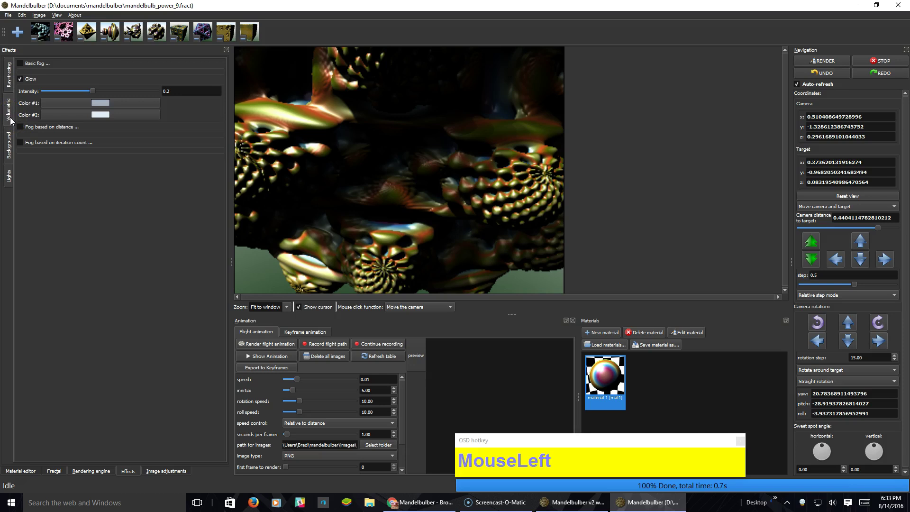
click(11, 150)
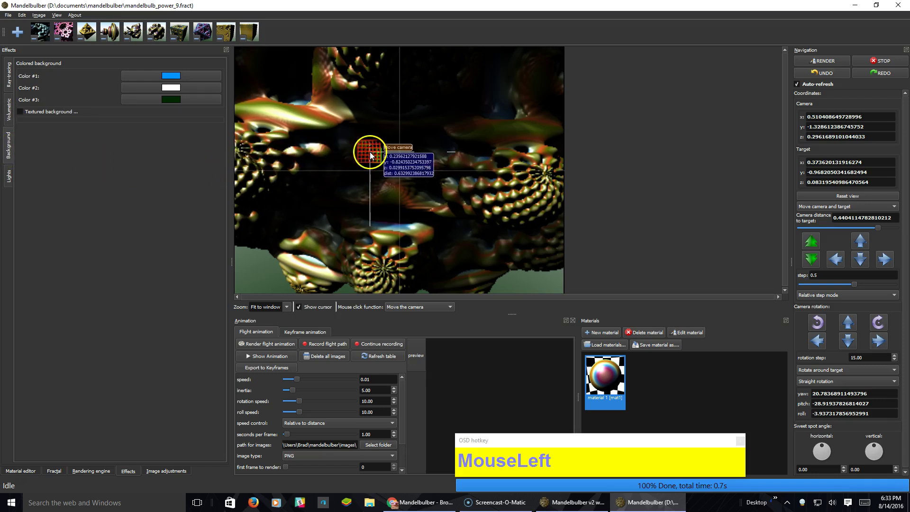
click(175, 116)
click(178, 85)
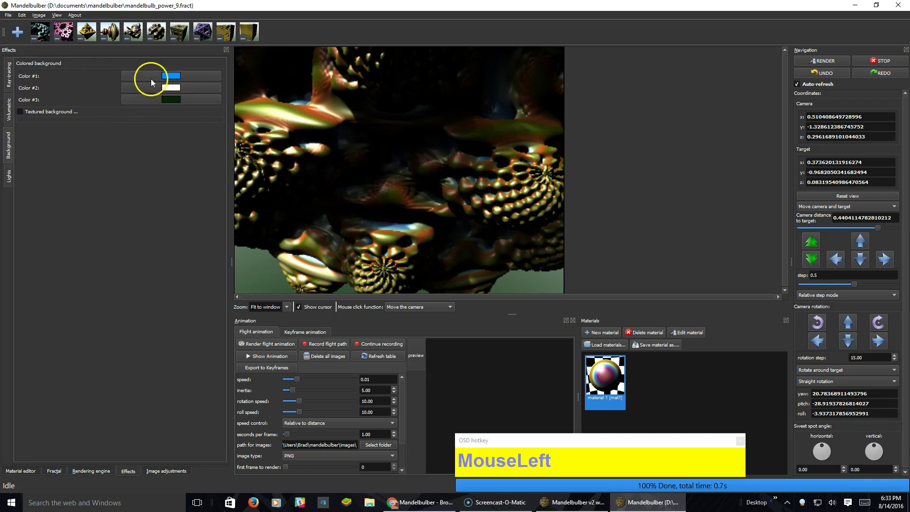
Step: Enable random lights and place their center by mouse, trying several spots before settling in the dark area between the bulbs
click(8, 179)
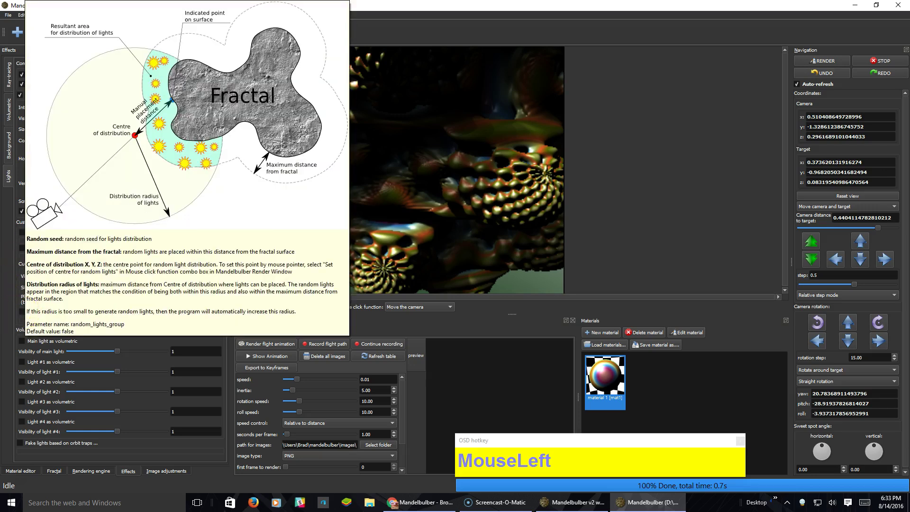
click(22, 312)
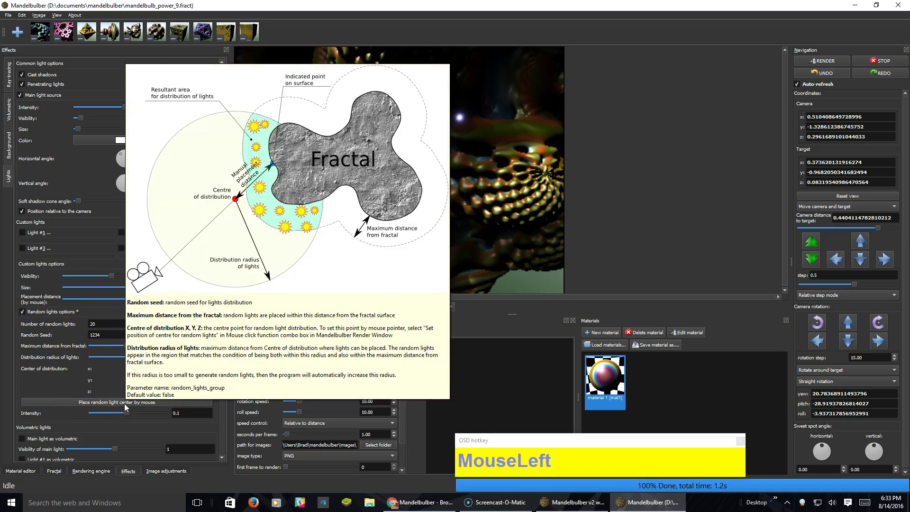
click(124, 402)
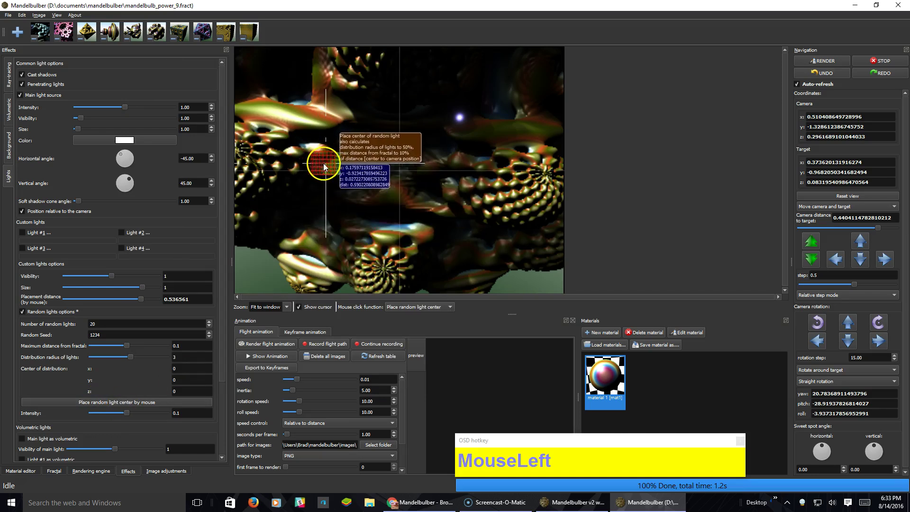
click(382, 200)
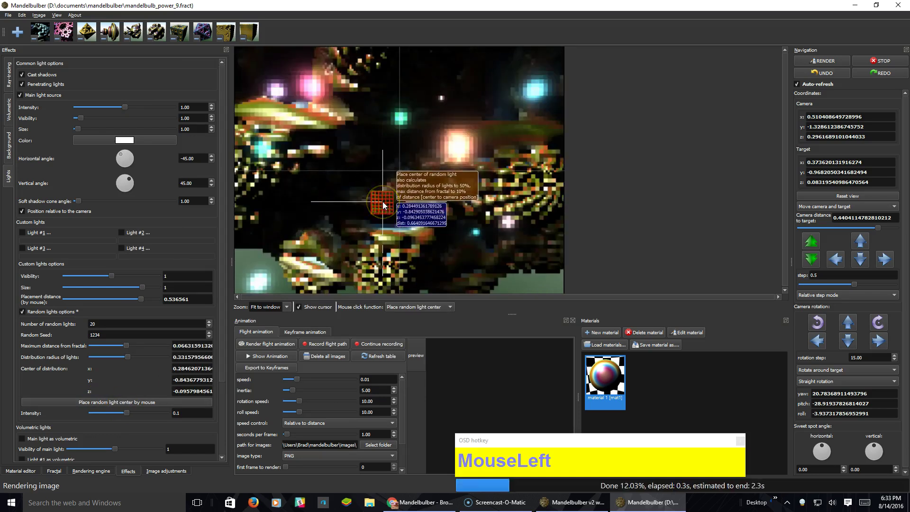
click(464, 117)
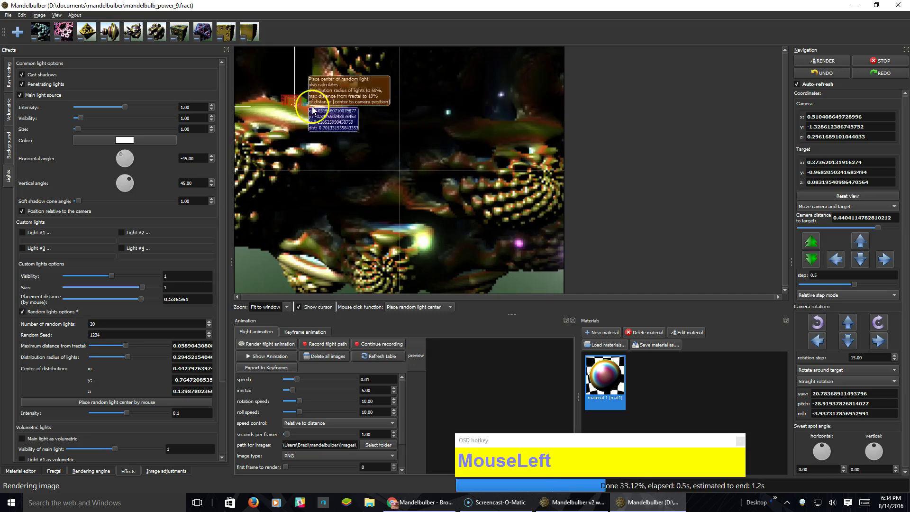
click(364, 177)
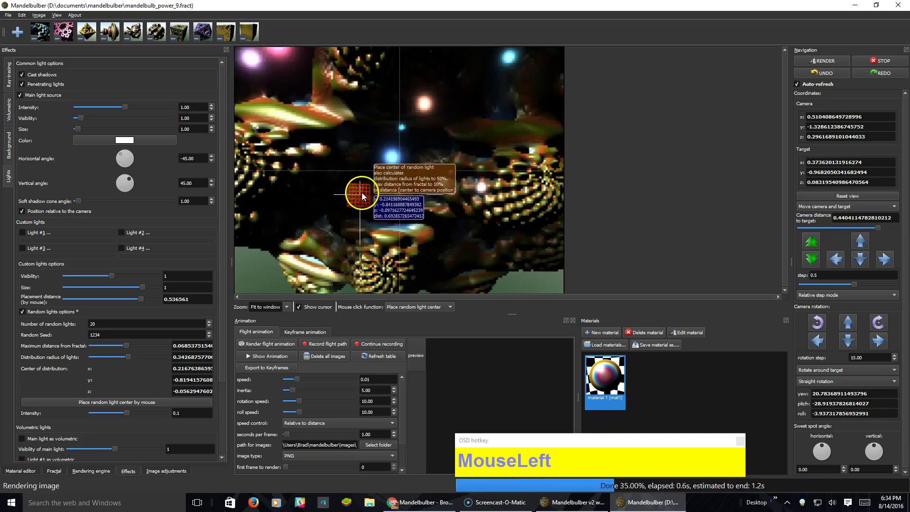
click(360, 209)
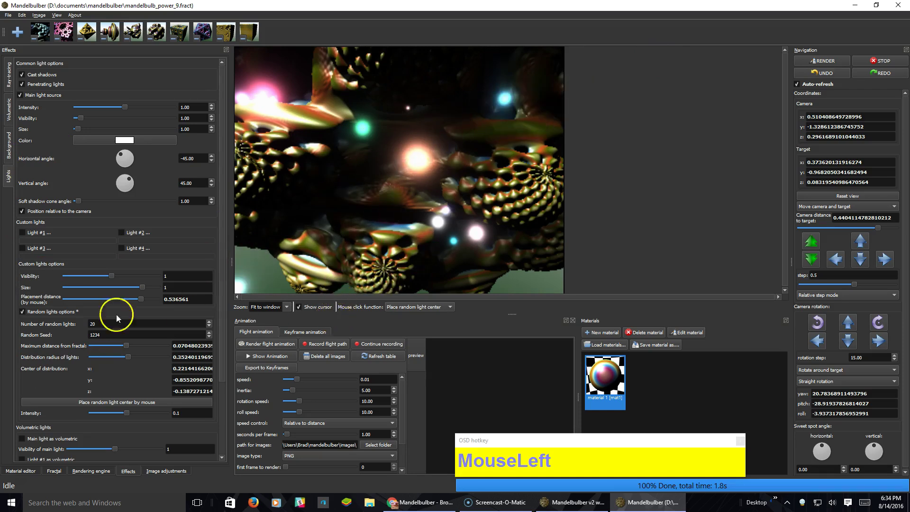
Step: Set the mouse click function to Move the camera and move in on the white random lights below the image center
click(405, 307)
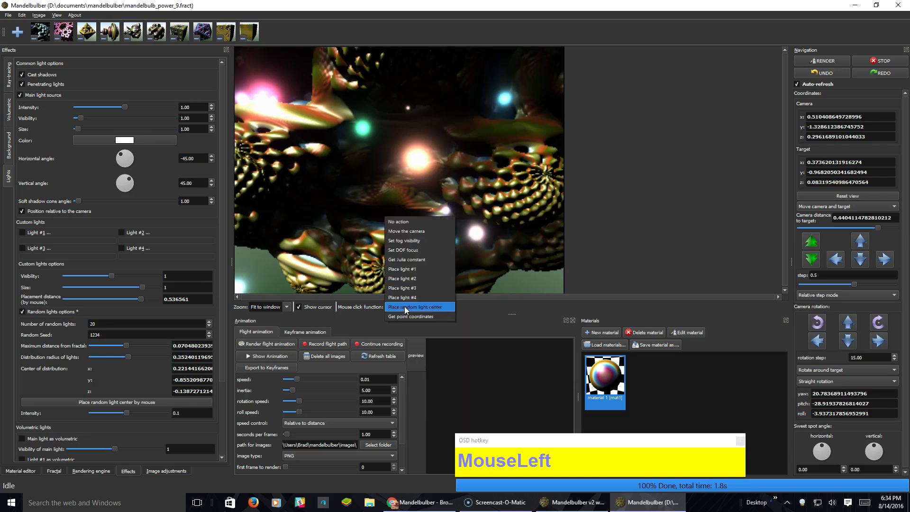
click(405, 231)
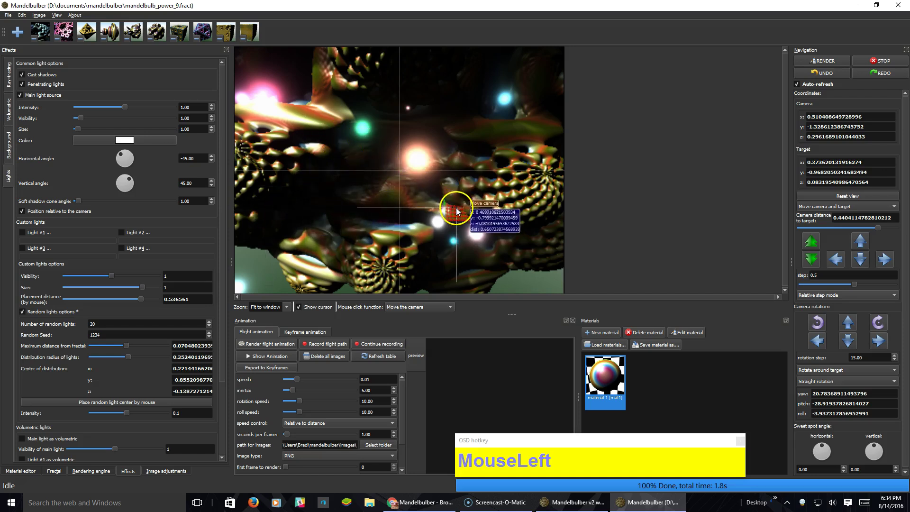
click(423, 223)
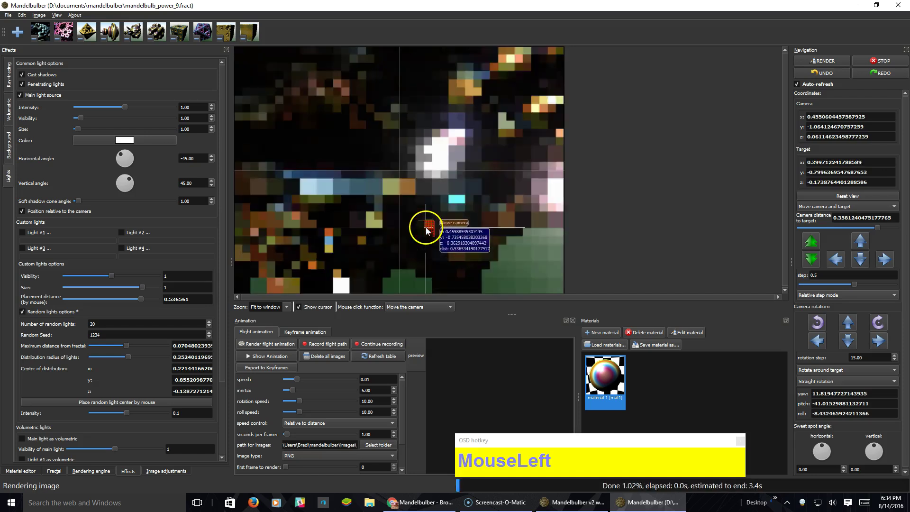
click(399, 159)
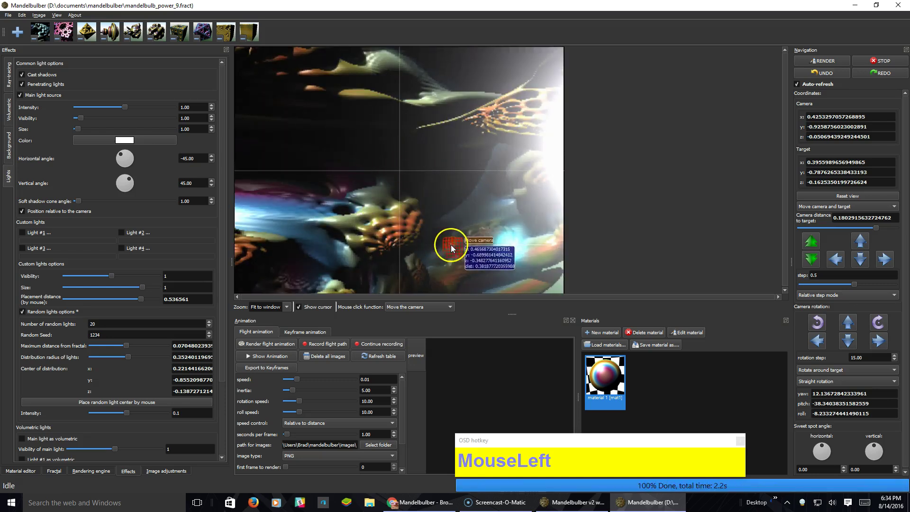
Step: Move the camera toward the cyan light at the fractal's edge, alternately approaching and backing off
click(463, 250)
right_click(416, 187)
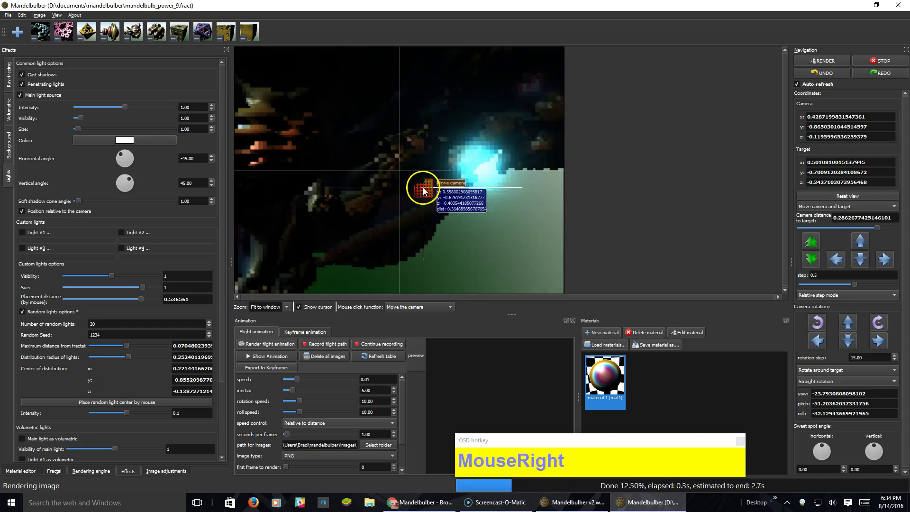
click(442, 151)
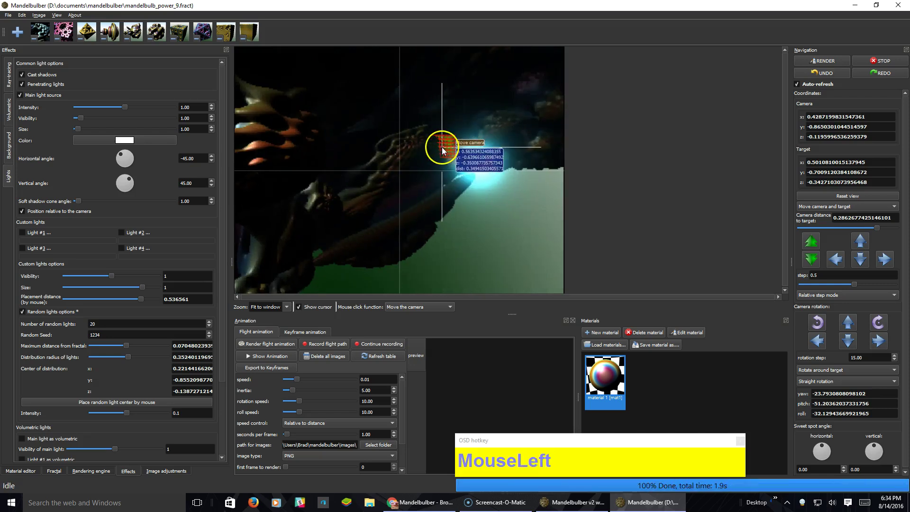
right_click(442, 151)
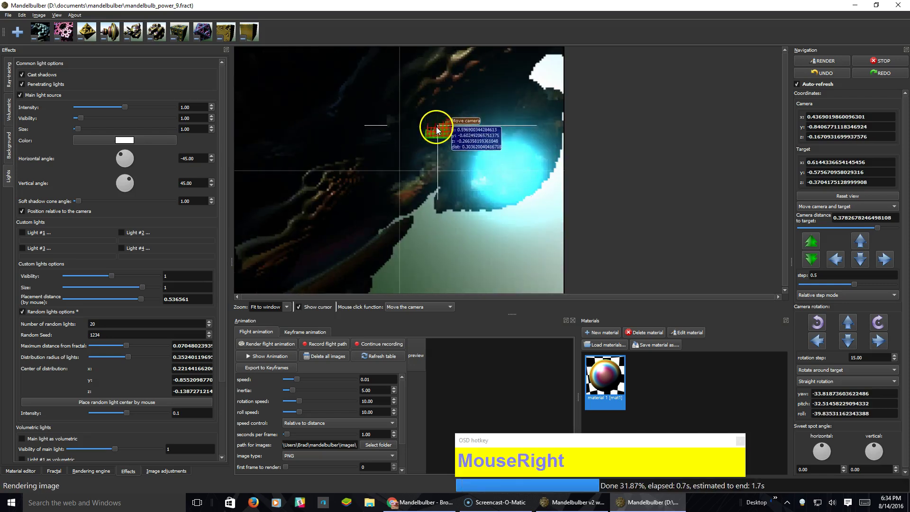
drag(489, 143, 402, 153)
Step: Back the camera away from the cyan light to the outside of the fractal
right_click(401, 154)
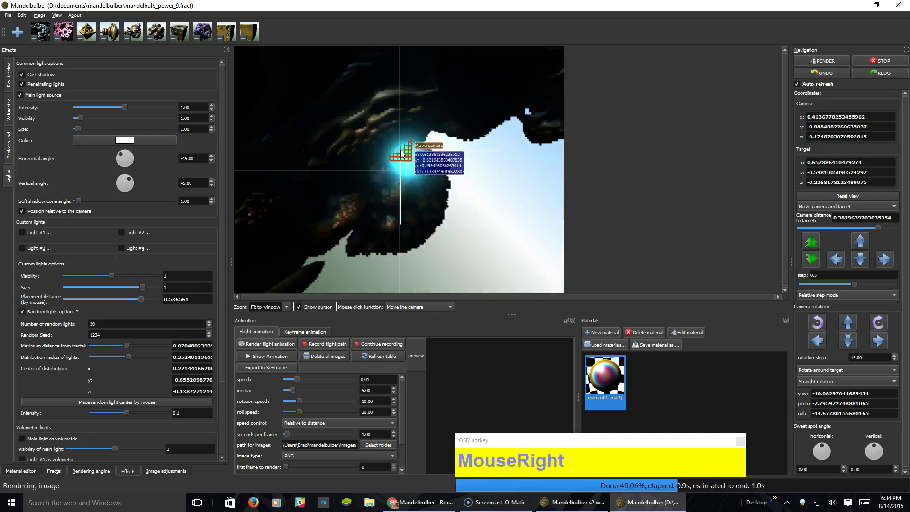
right_click(400, 151)
right_click(427, 150)
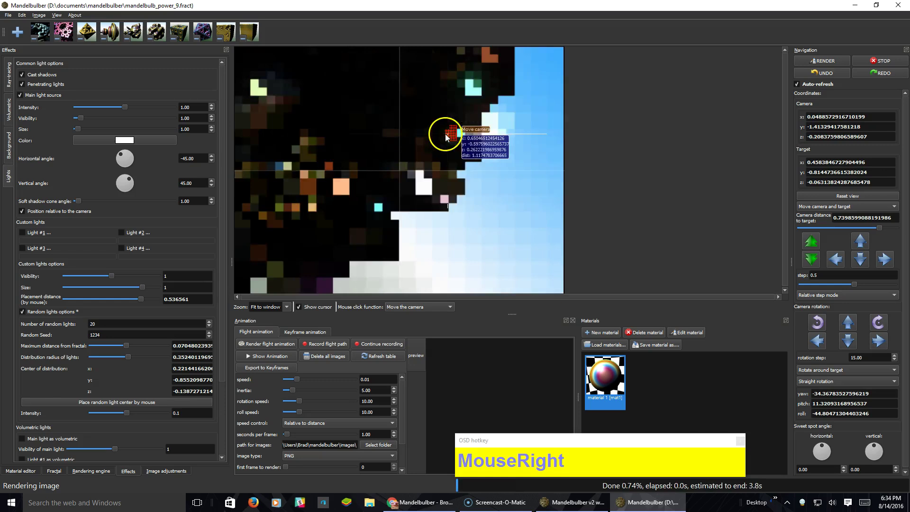
Step: Move the camera in stages toward the bulbs beside the bright white light below the image center
click(418, 166)
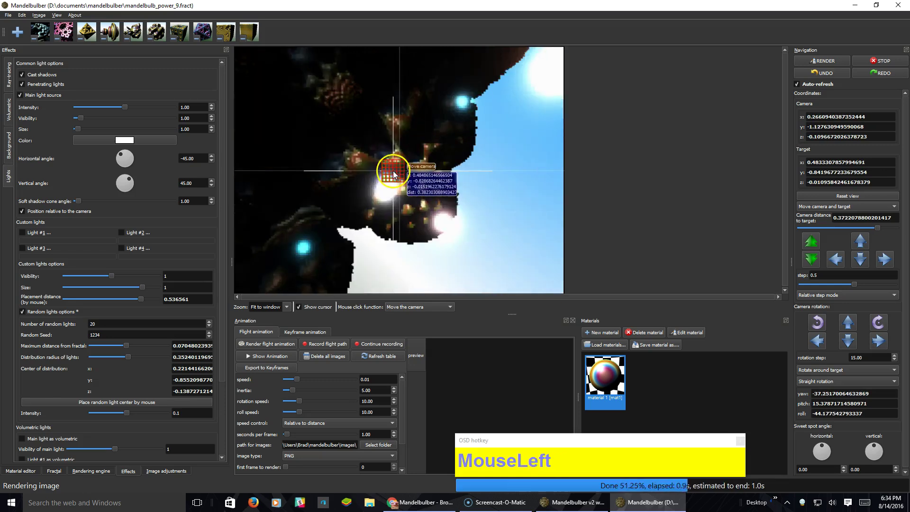
click(393, 172)
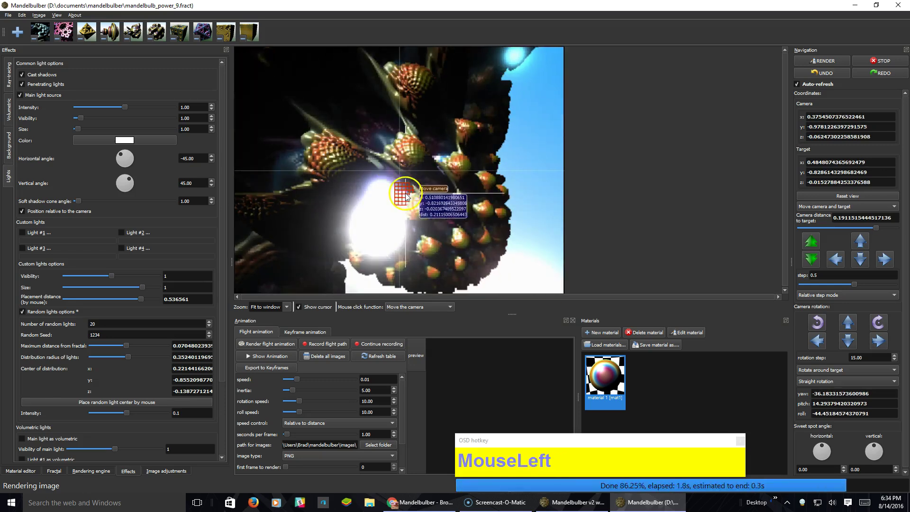
click(403, 188)
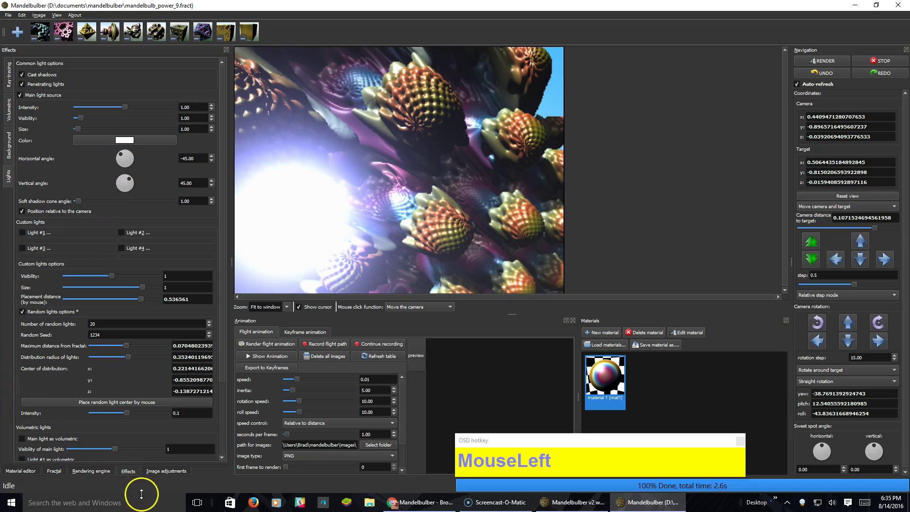
Step: Display the rendering engine settings and back the camera away from the white light until the cluster of bulbs is seen from outside
click(88, 471)
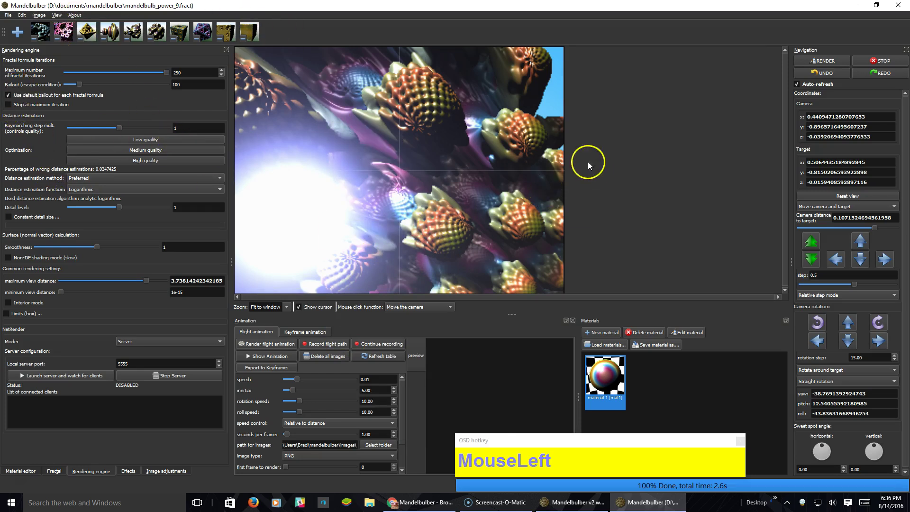
right_click(454, 180)
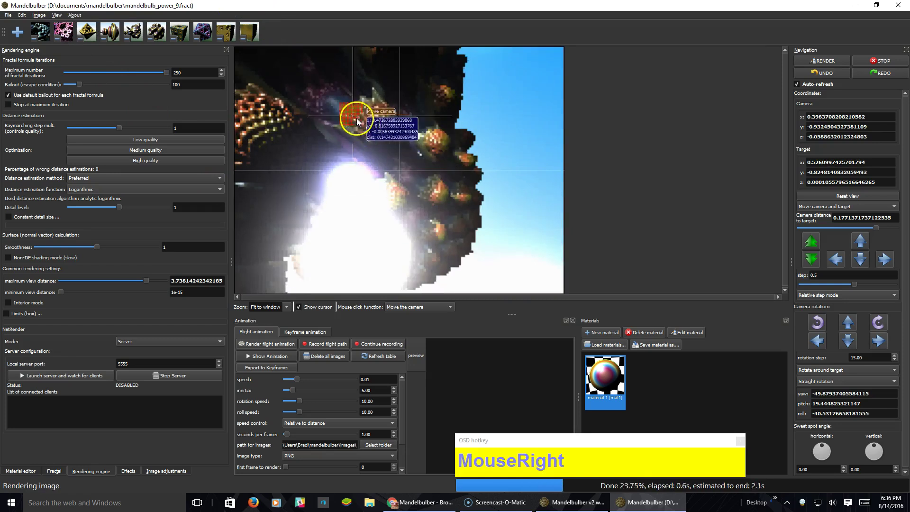
right_click(324, 117)
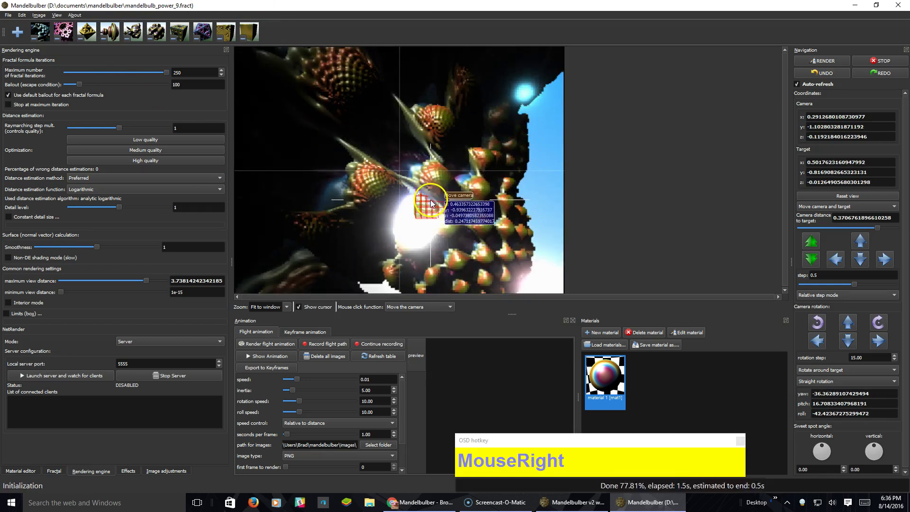
right_click(429, 200)
right_click(350, 126)
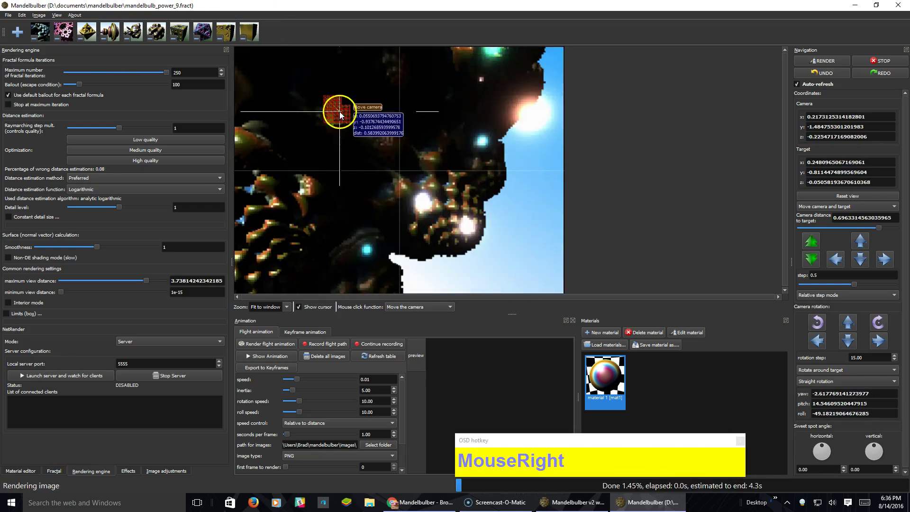
right_click(339, 113)
right_click(338, 173)
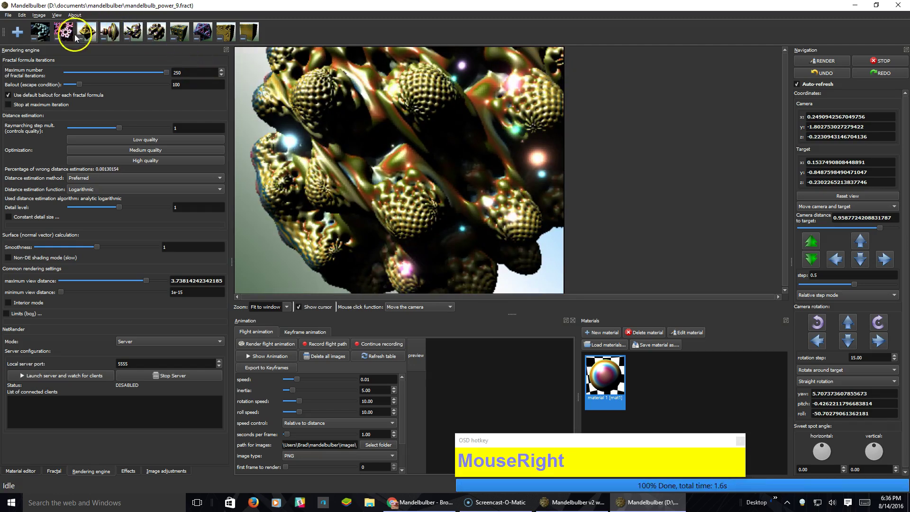
click(35, 15)
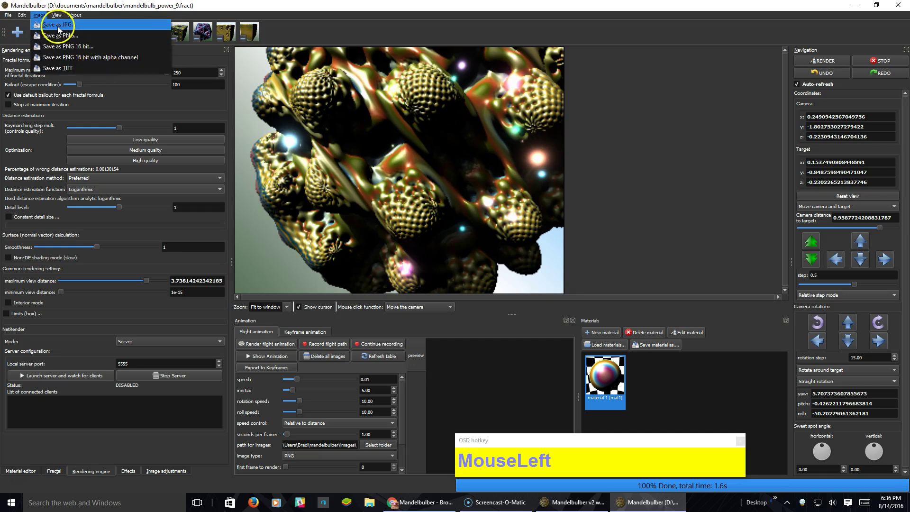
click(38, 14)
click(38, 14)
Step: Save the current fractal settings to the clipboard and dismiss the notice
mouse_move(71, 15)
mouse_move(7, 16)
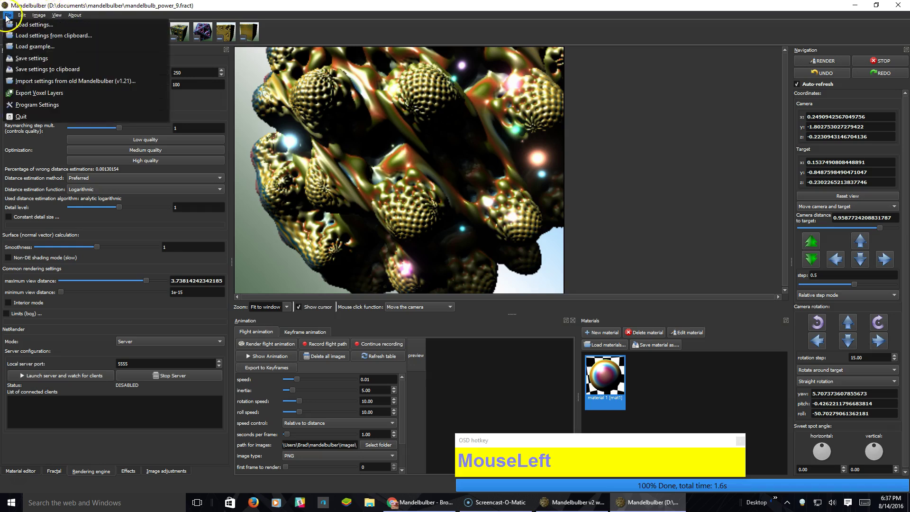
click(8, 17)
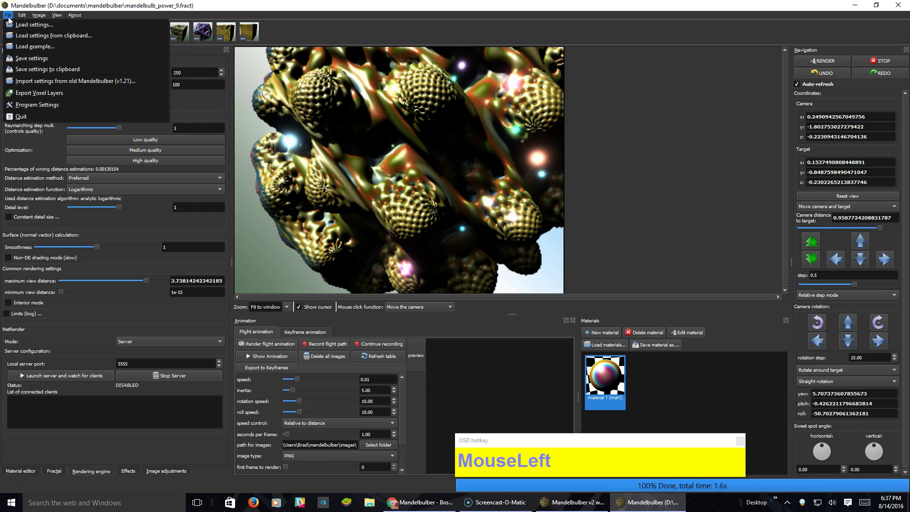
click(44, 70)
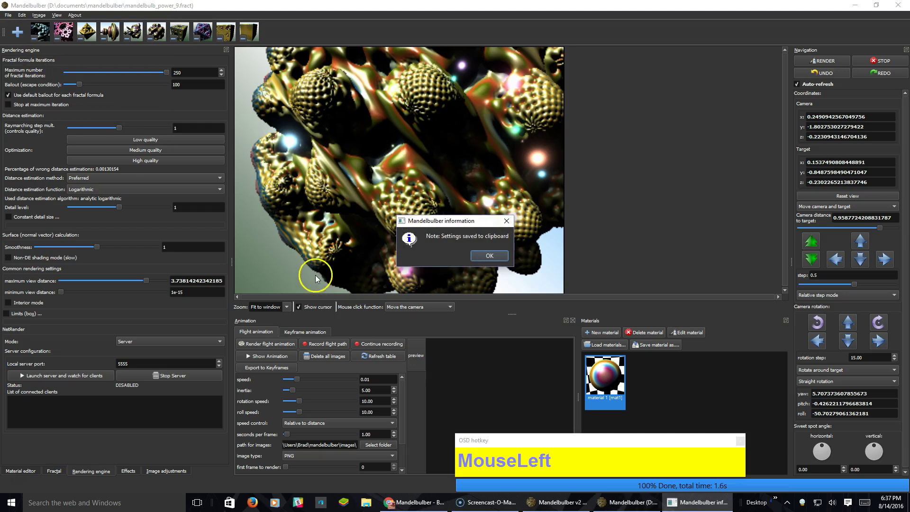
click(484, 255)
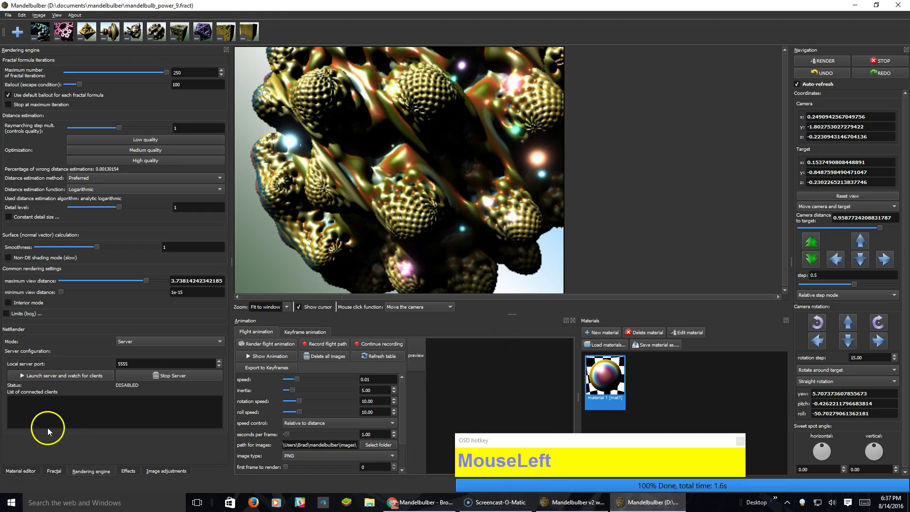
Step: Switch to Notepad++, create a new blank document and paste the Mandelbulber settings into it
click(11, 502)
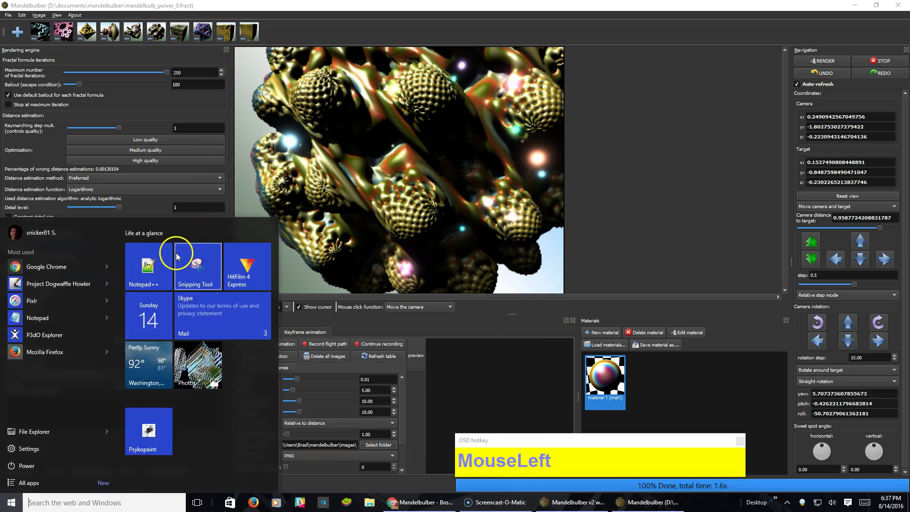
click(135, 269)
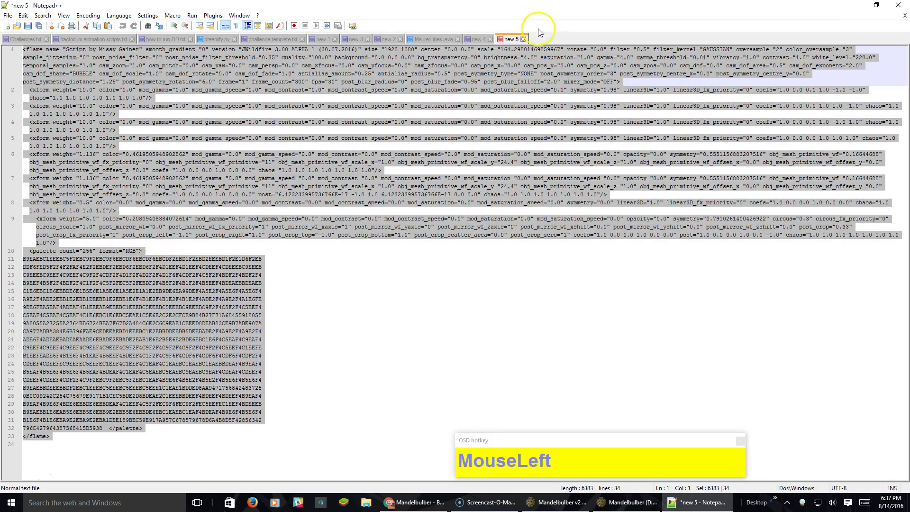
double_click(549, 38)
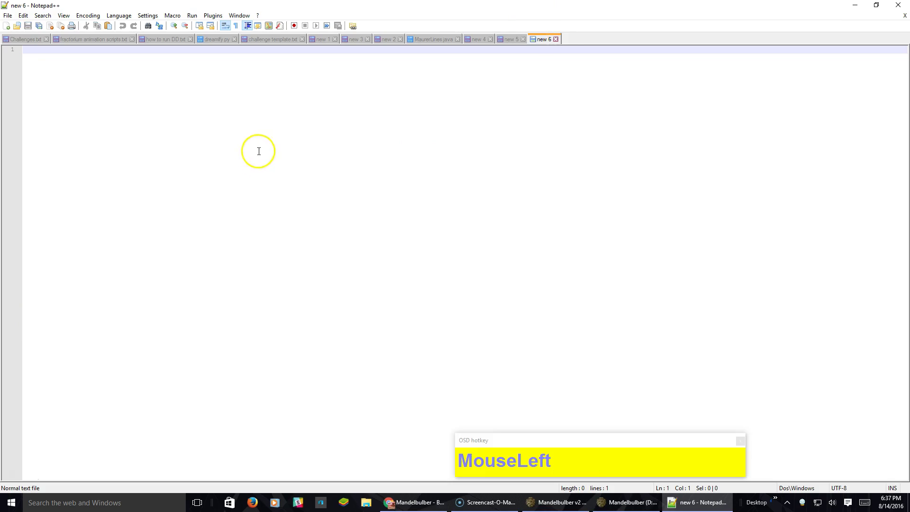
right_click(257, 134)
click(277, 166)
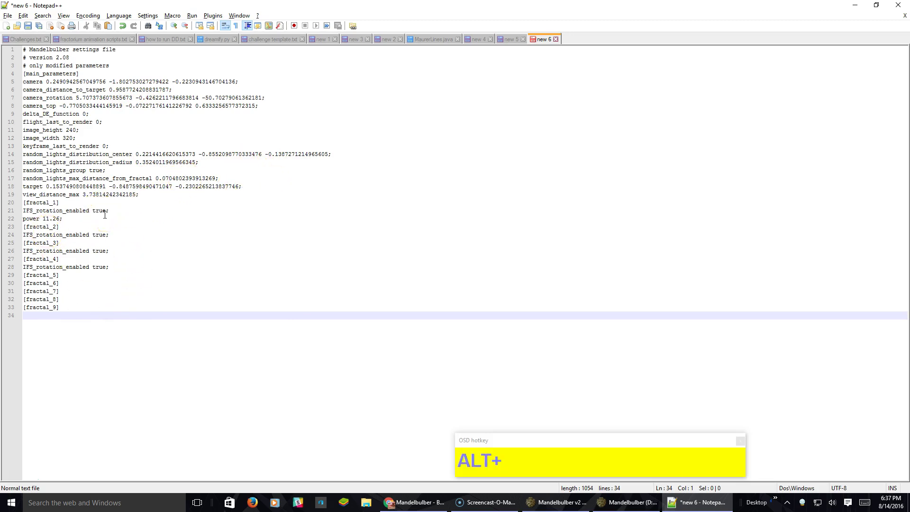
Step: Copy the entire settings text from the first line through [fractal_9] and switch back to Mandelbulber
drag(100, 316, 15, 49)
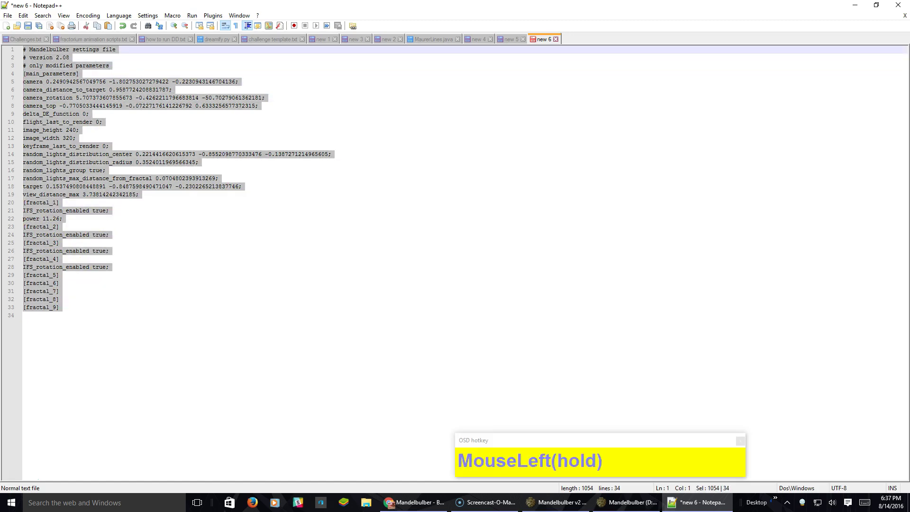
key(ctrl+c)
key(alt+Tab)
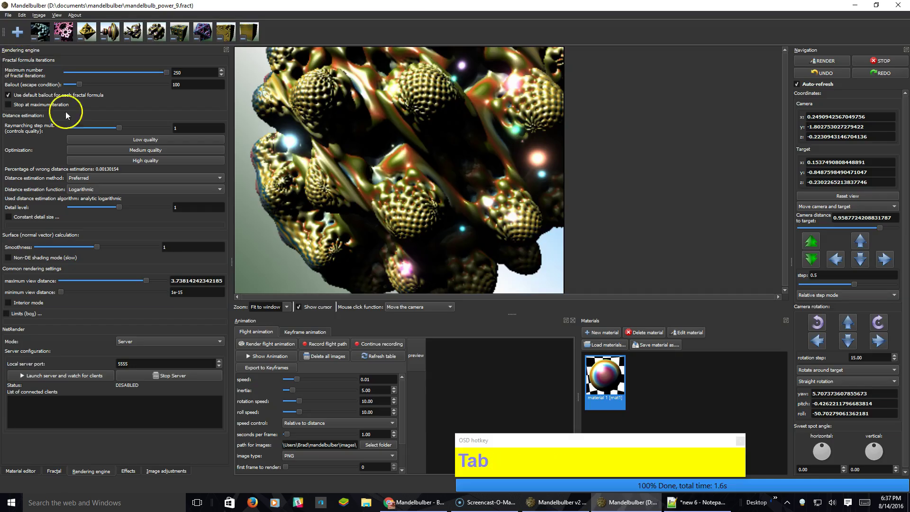
Step: Move the camera deep into the fractal to a different close-up view of its surface
click(426, 105)
click(323, 132)
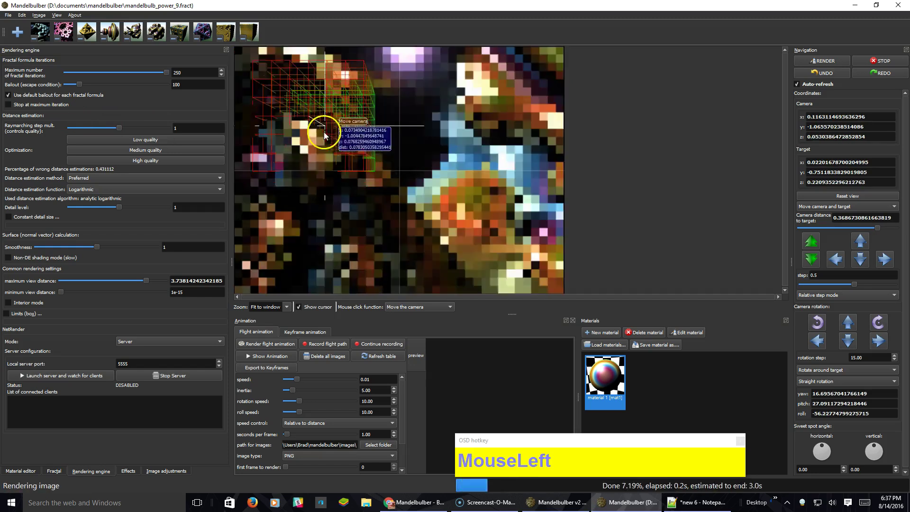
click(400, 121)
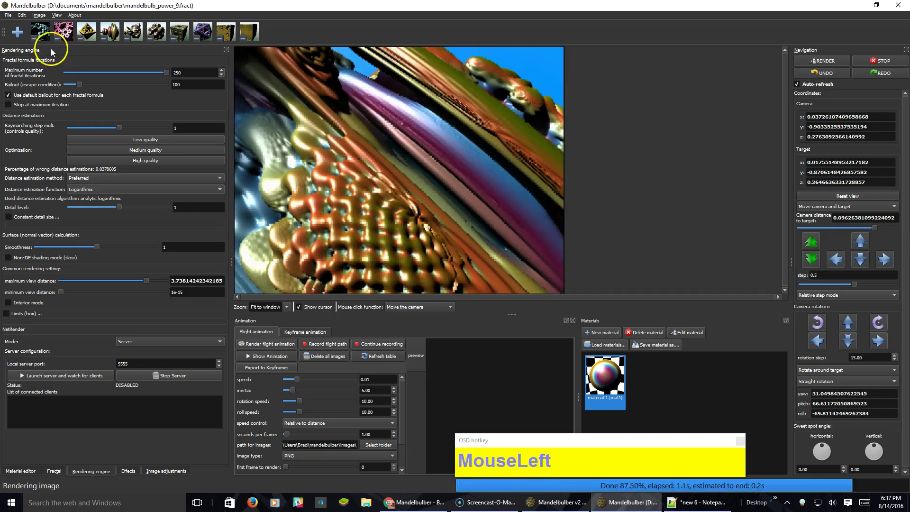
Step: Load the copied fractal settings from the clipboard
click(7, 15)
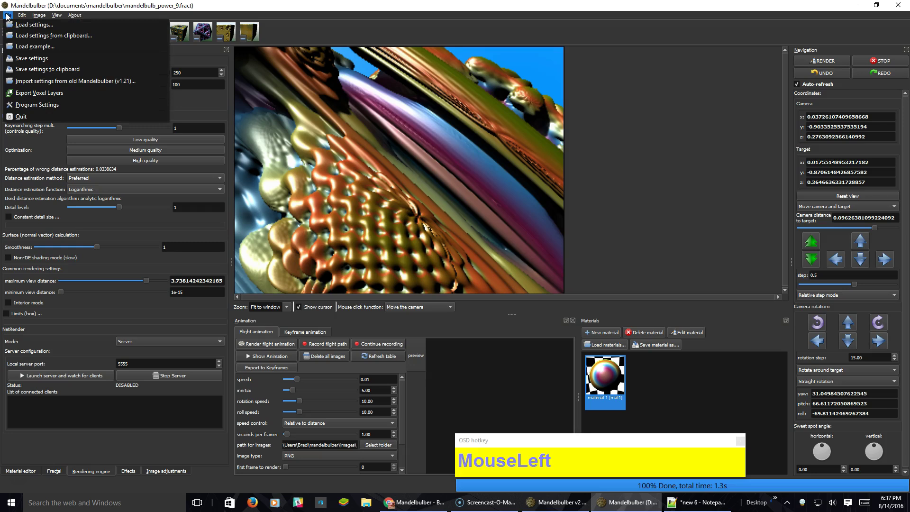
click(72, 35)
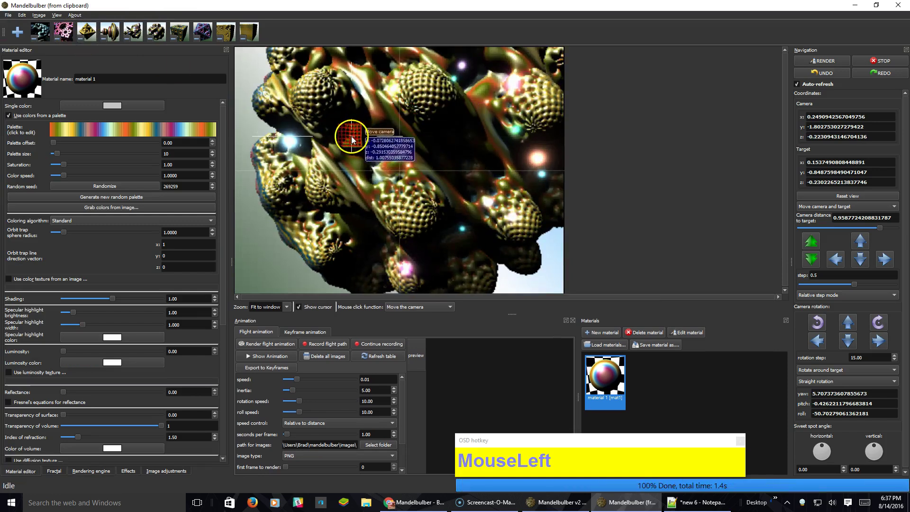
click(9, 16)
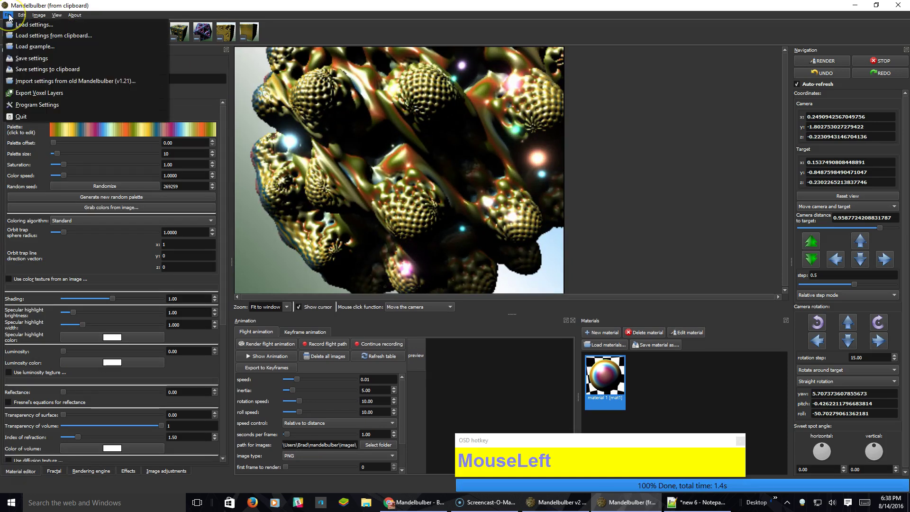
click(9, 16)
Step: Examine the general and image program settings, including the UI skin options, and cancel without changes
click(10, 15)
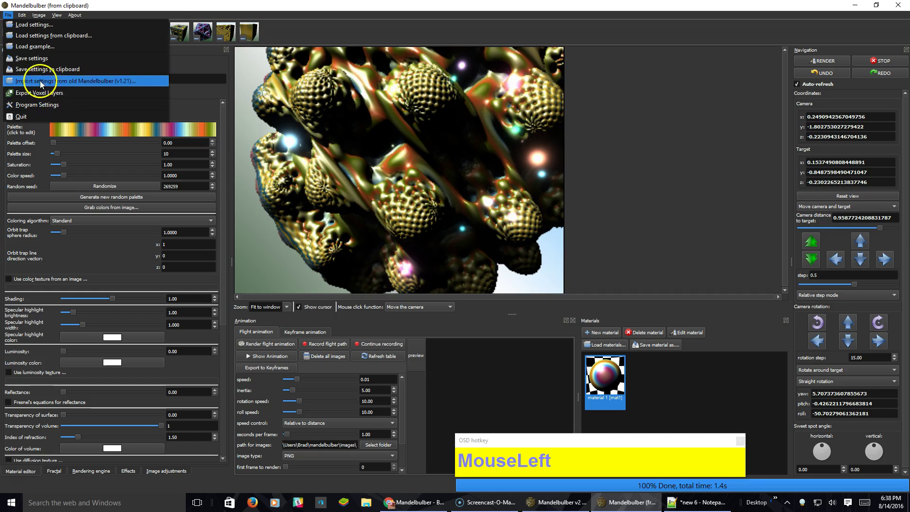
click(30, 104)
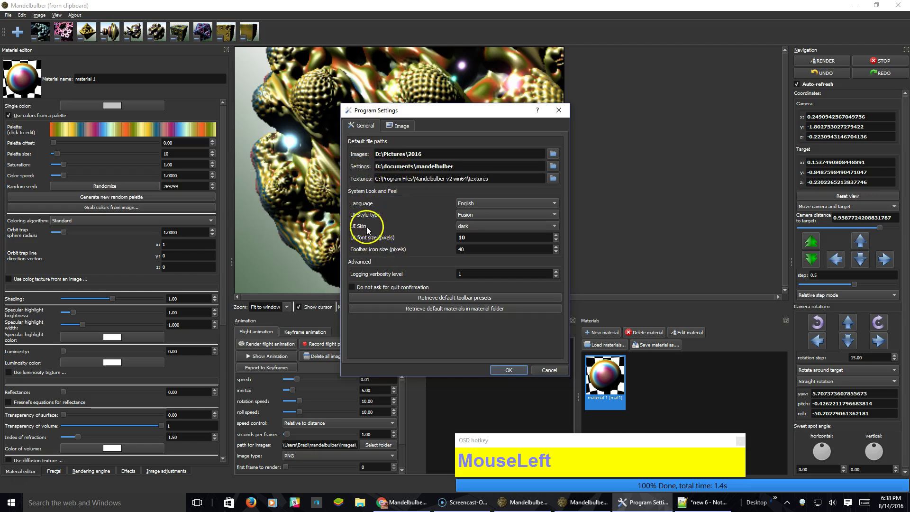
click(487, 225)
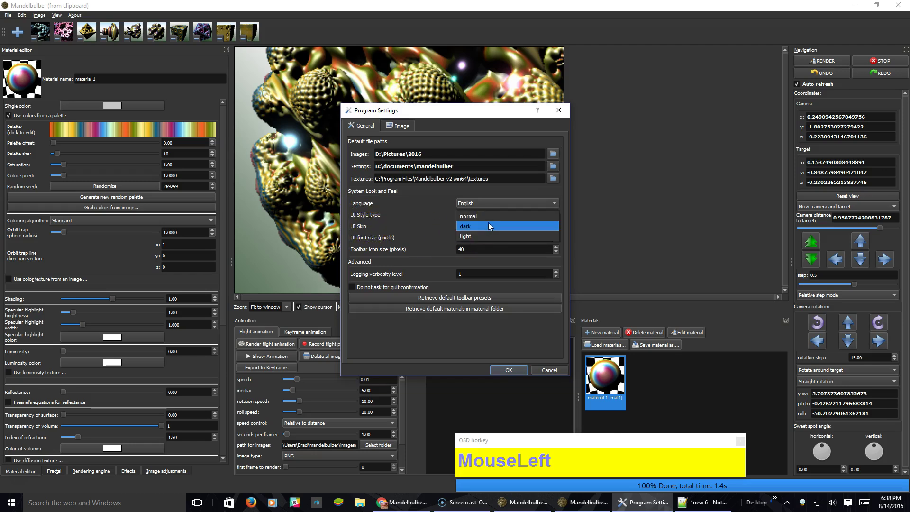
click(416, 222)
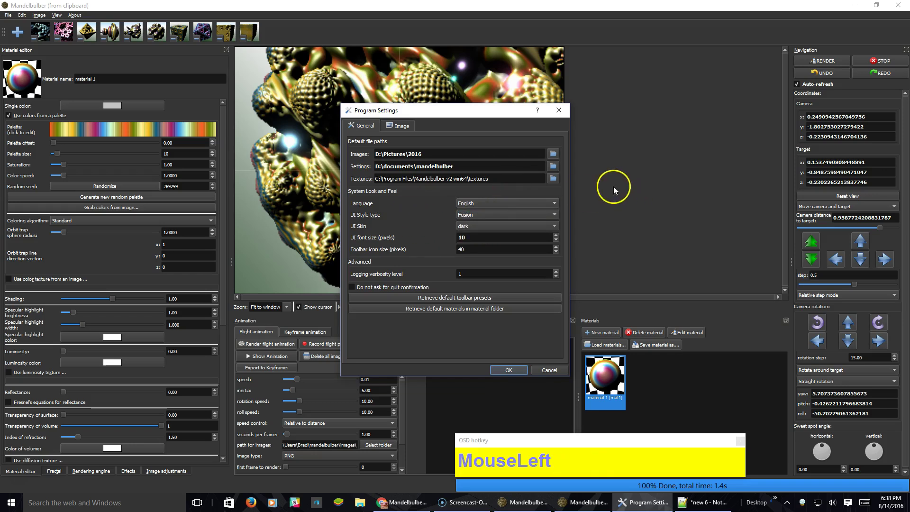
click(393, 126)
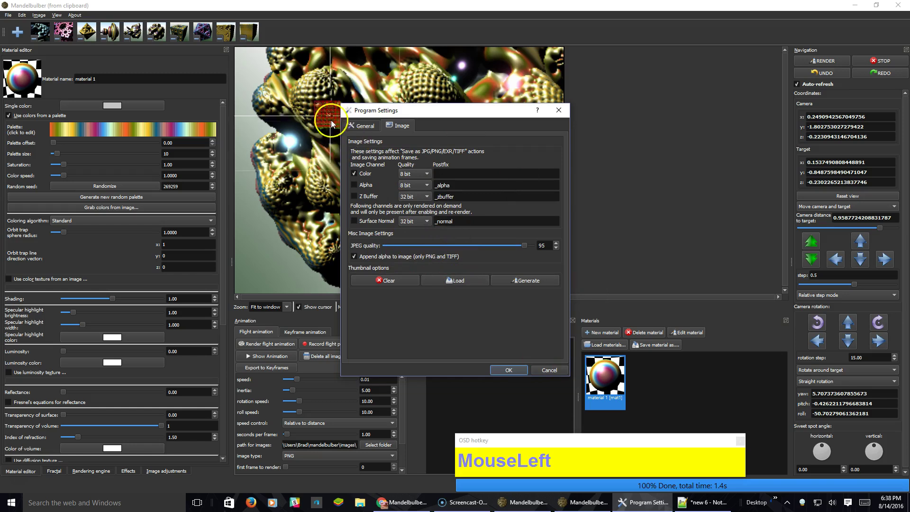
click(368, 127)
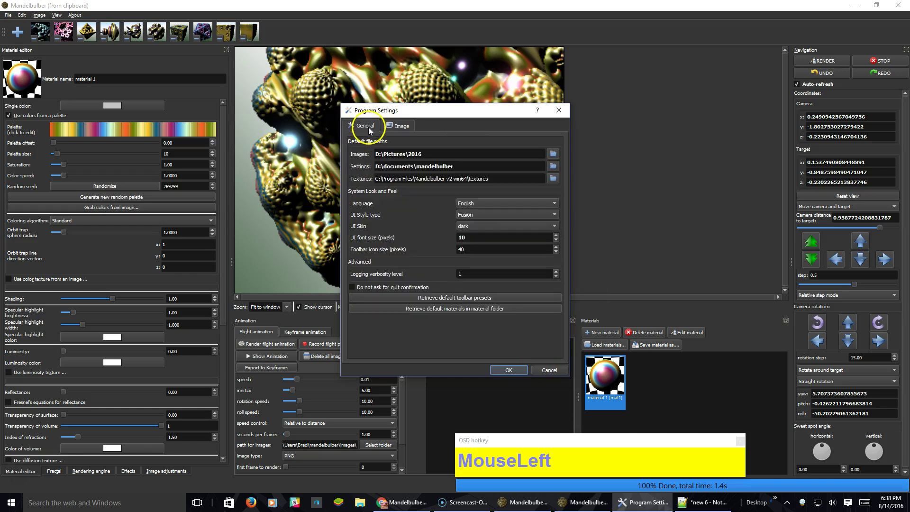
click(548, 369)
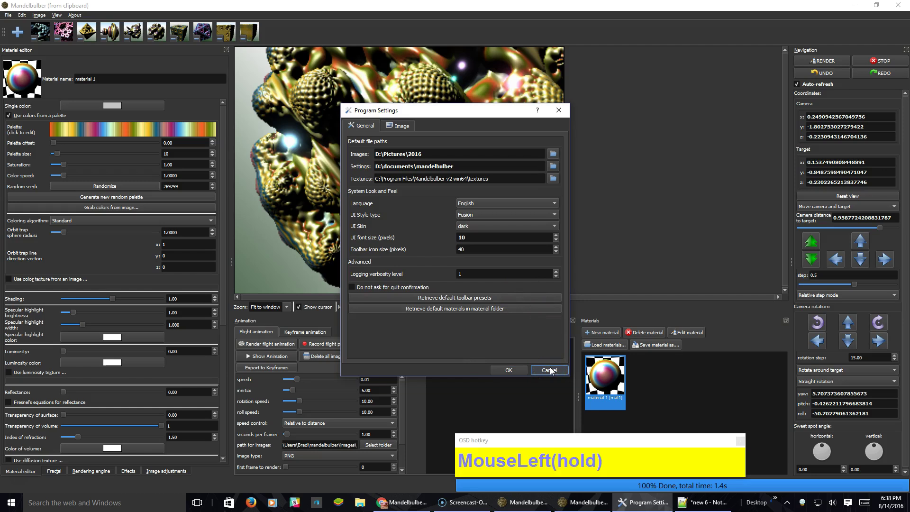
Step: Show the info dock and the statistics dock
click(56, 15)
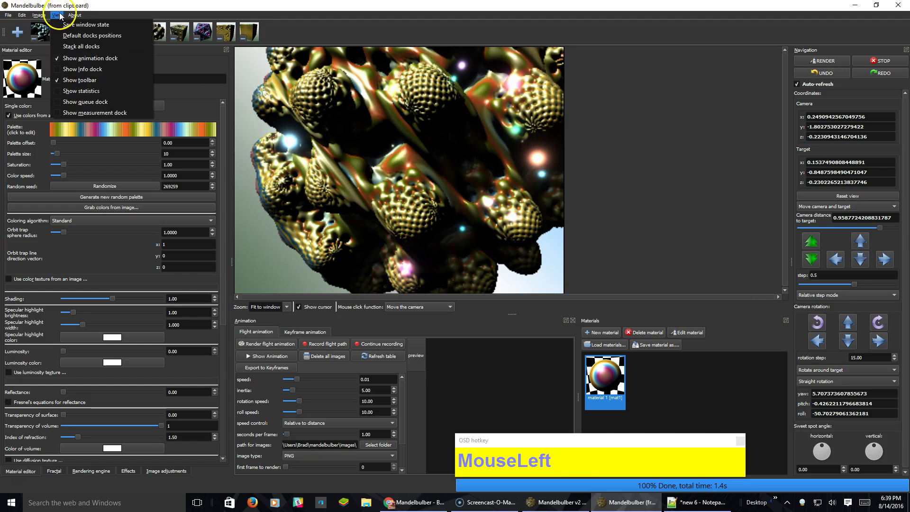
click(93, 70)
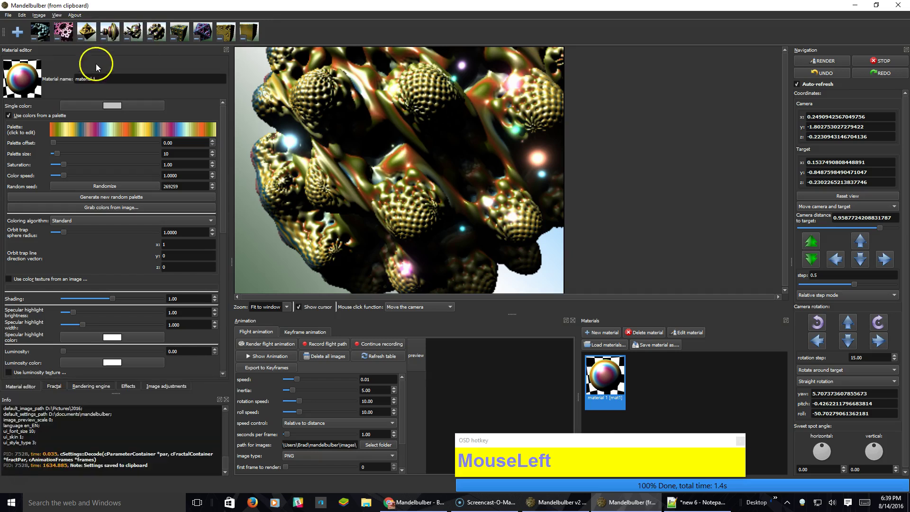
click(56, 15)
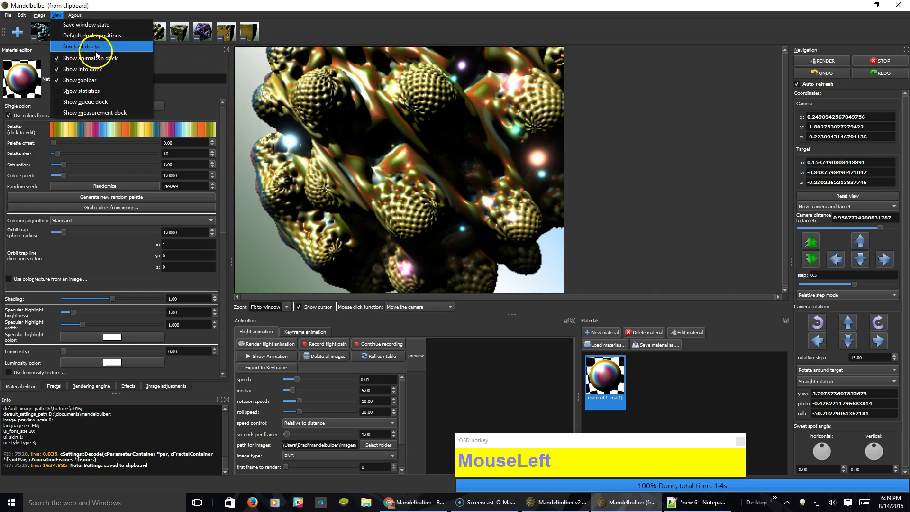
click(95, 91)
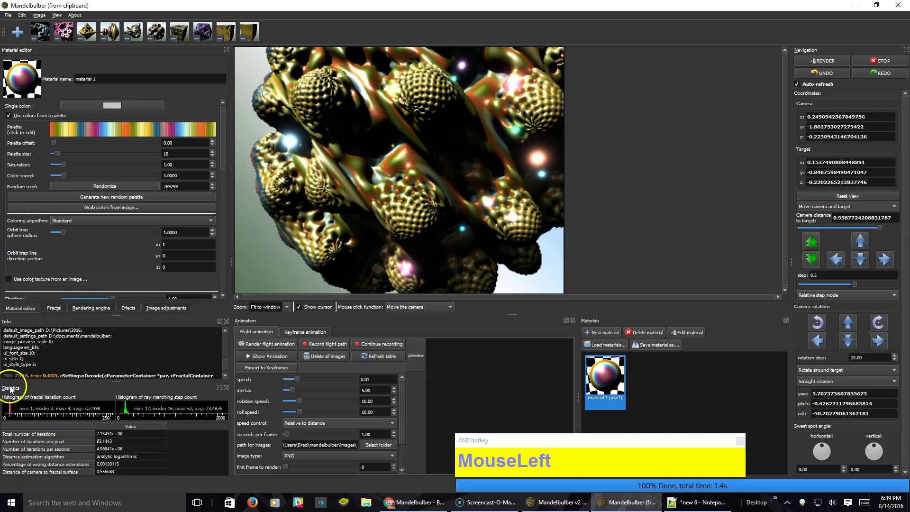
Step: Close the info dock and the statistics dock
click(229, 321)
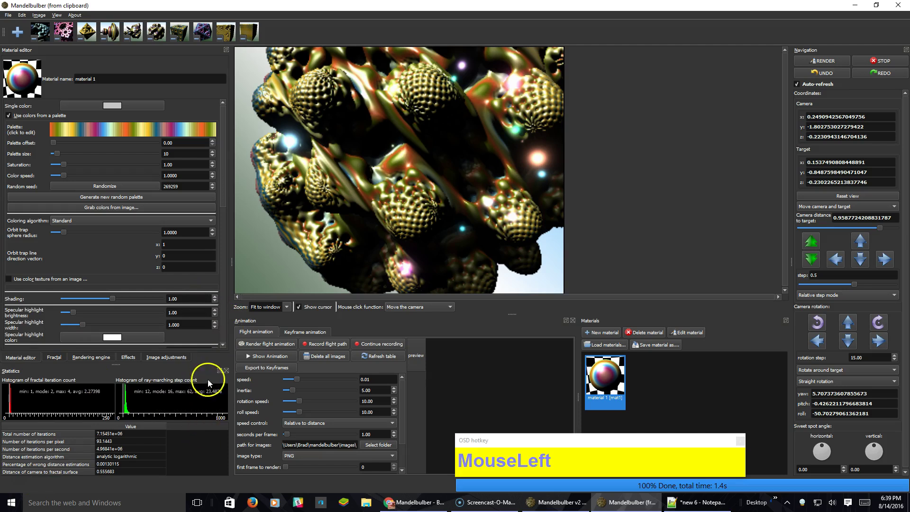
click(227, 370)
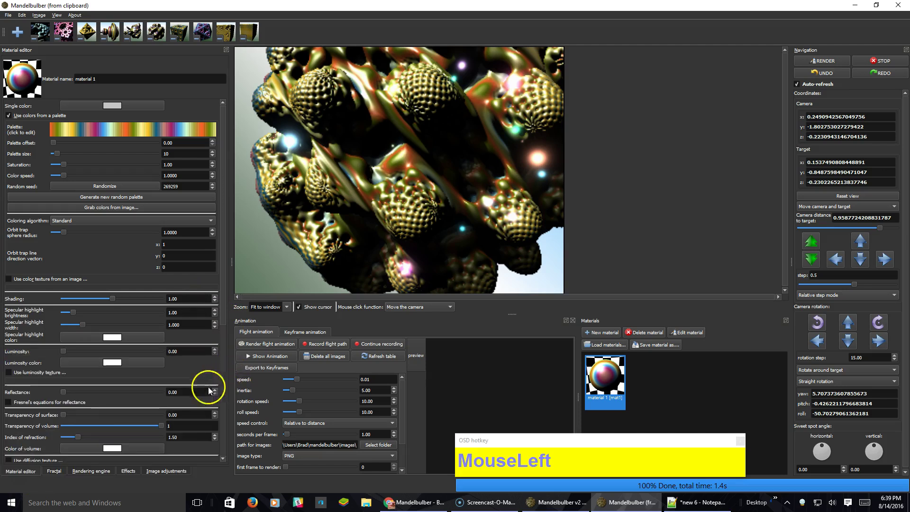
click(77, 16)
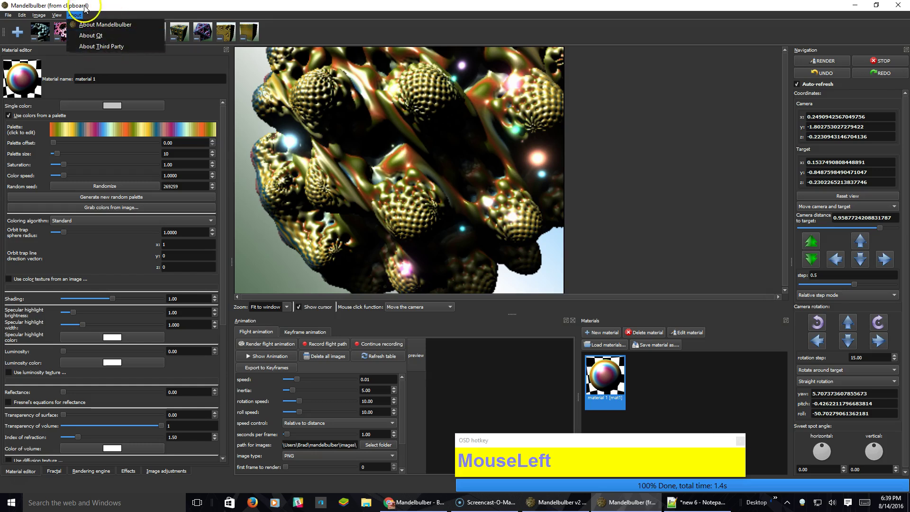
click(56, 14)
click(21, 14)
click(8, 15)
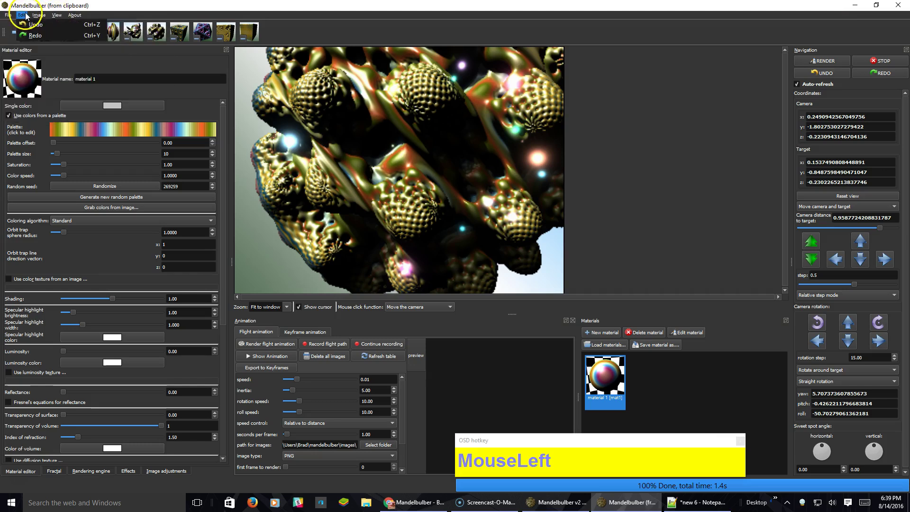
click(75, 14)
click(415, 25)
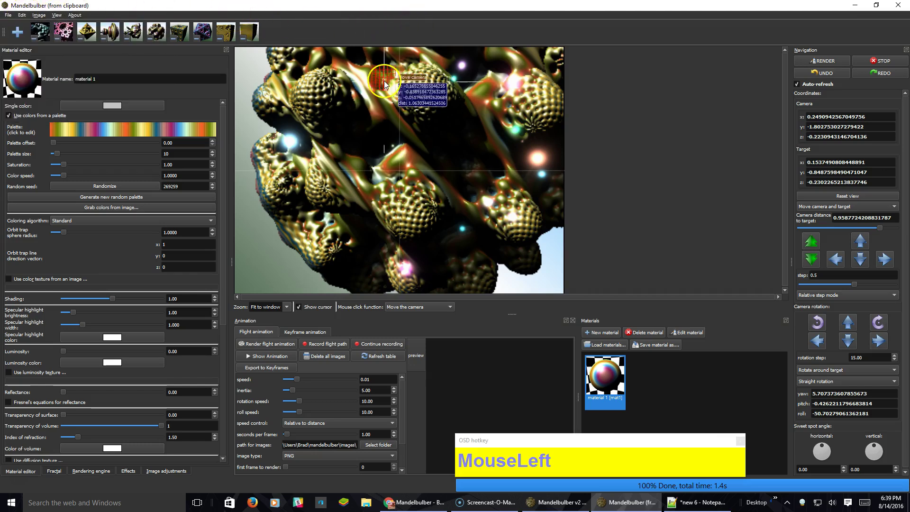
click(756, 502)
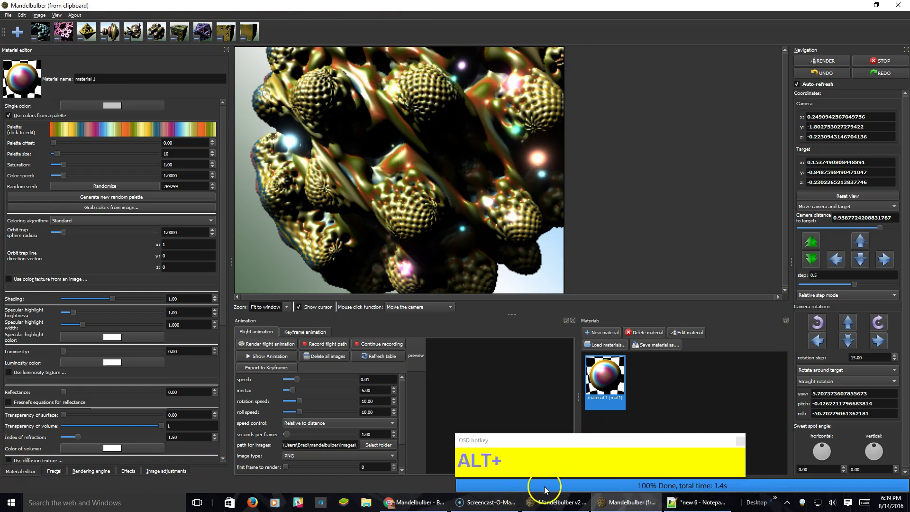
key(alt+Tab)
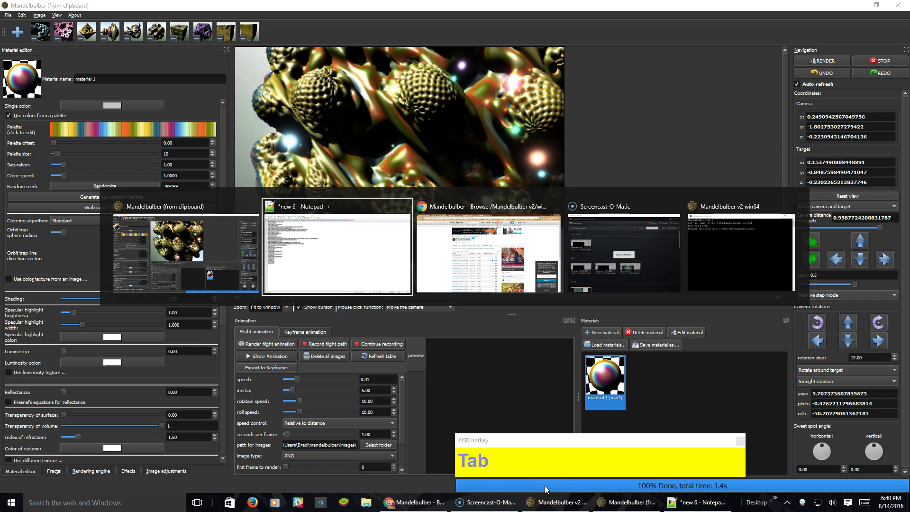
key(alt+Tab)
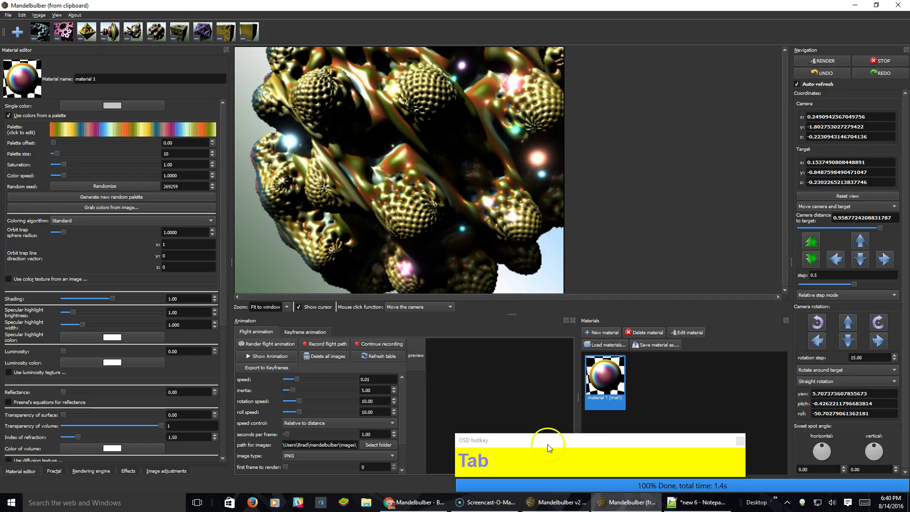
click(470, 504)
click(472, 506)
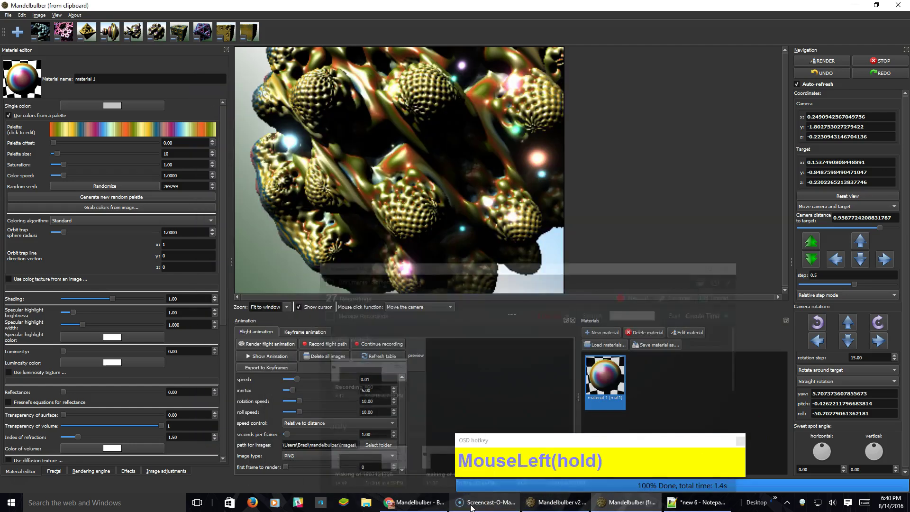